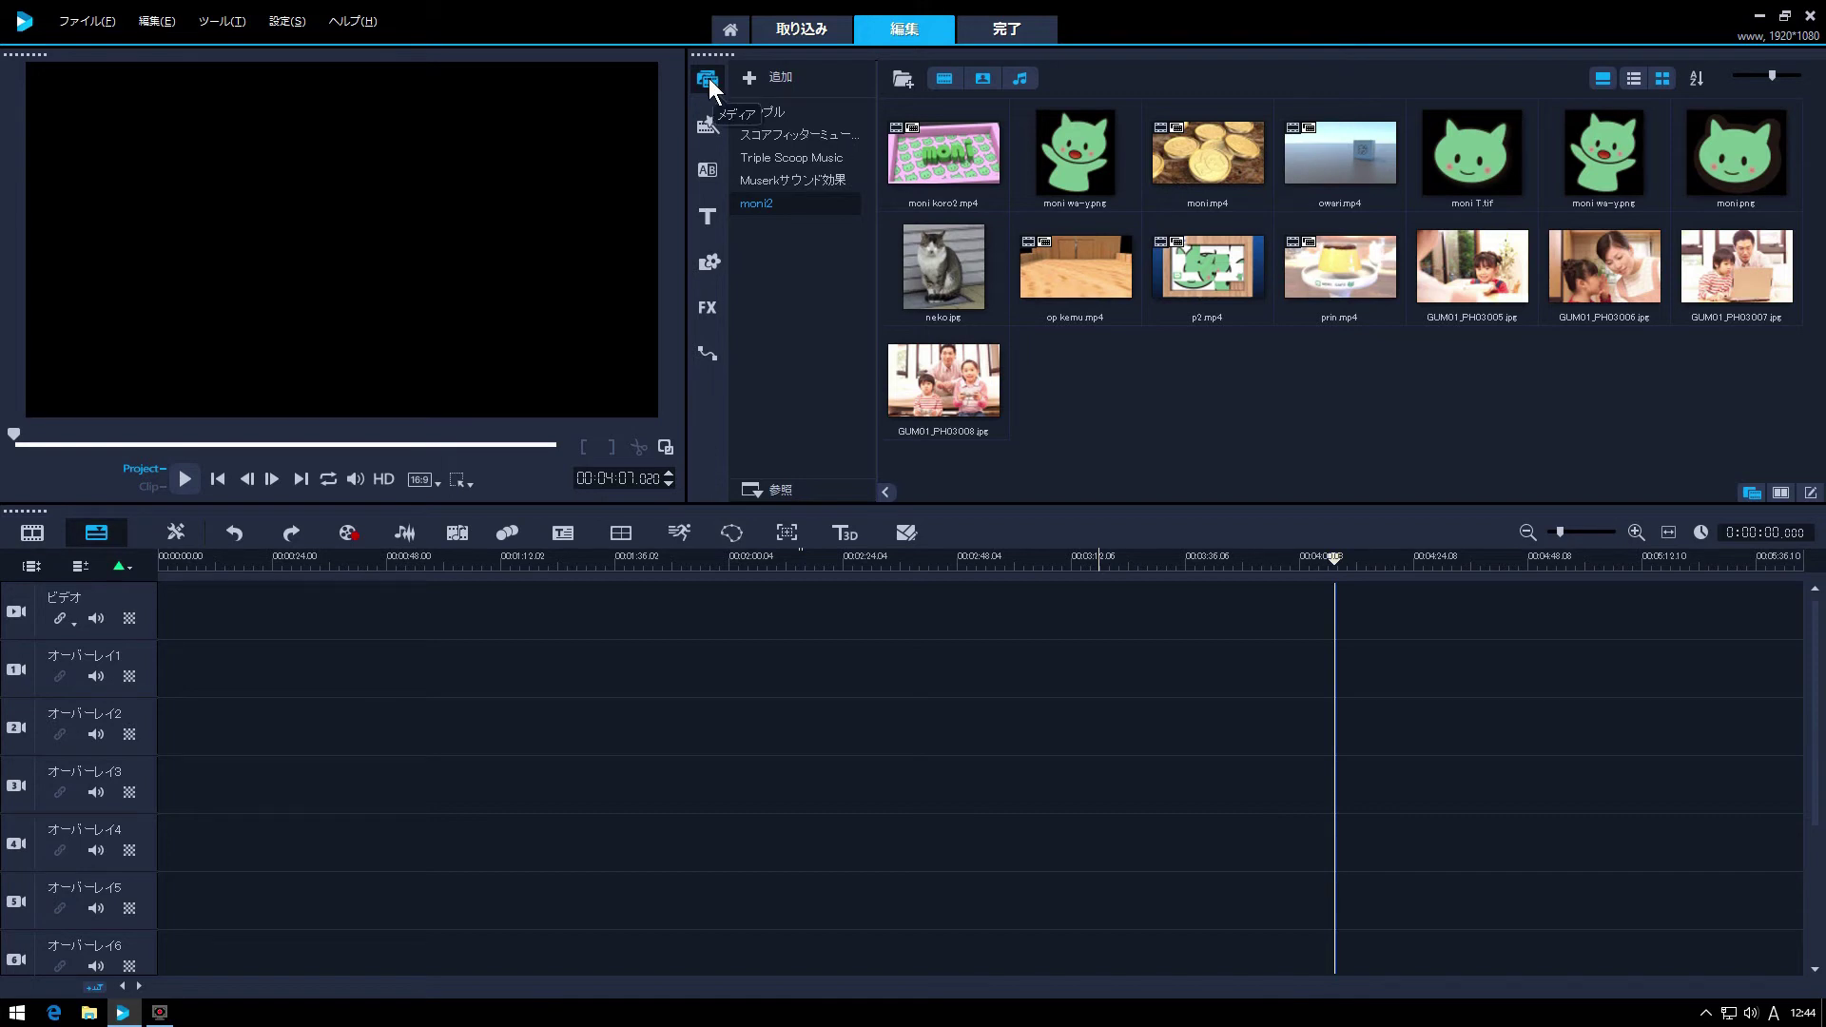
Step: Browse the Instant Project template categories, from 分割画面 and オープニング to 全般 and Graffiti
{"action": "left_click", "coordinate": [706, 129]}
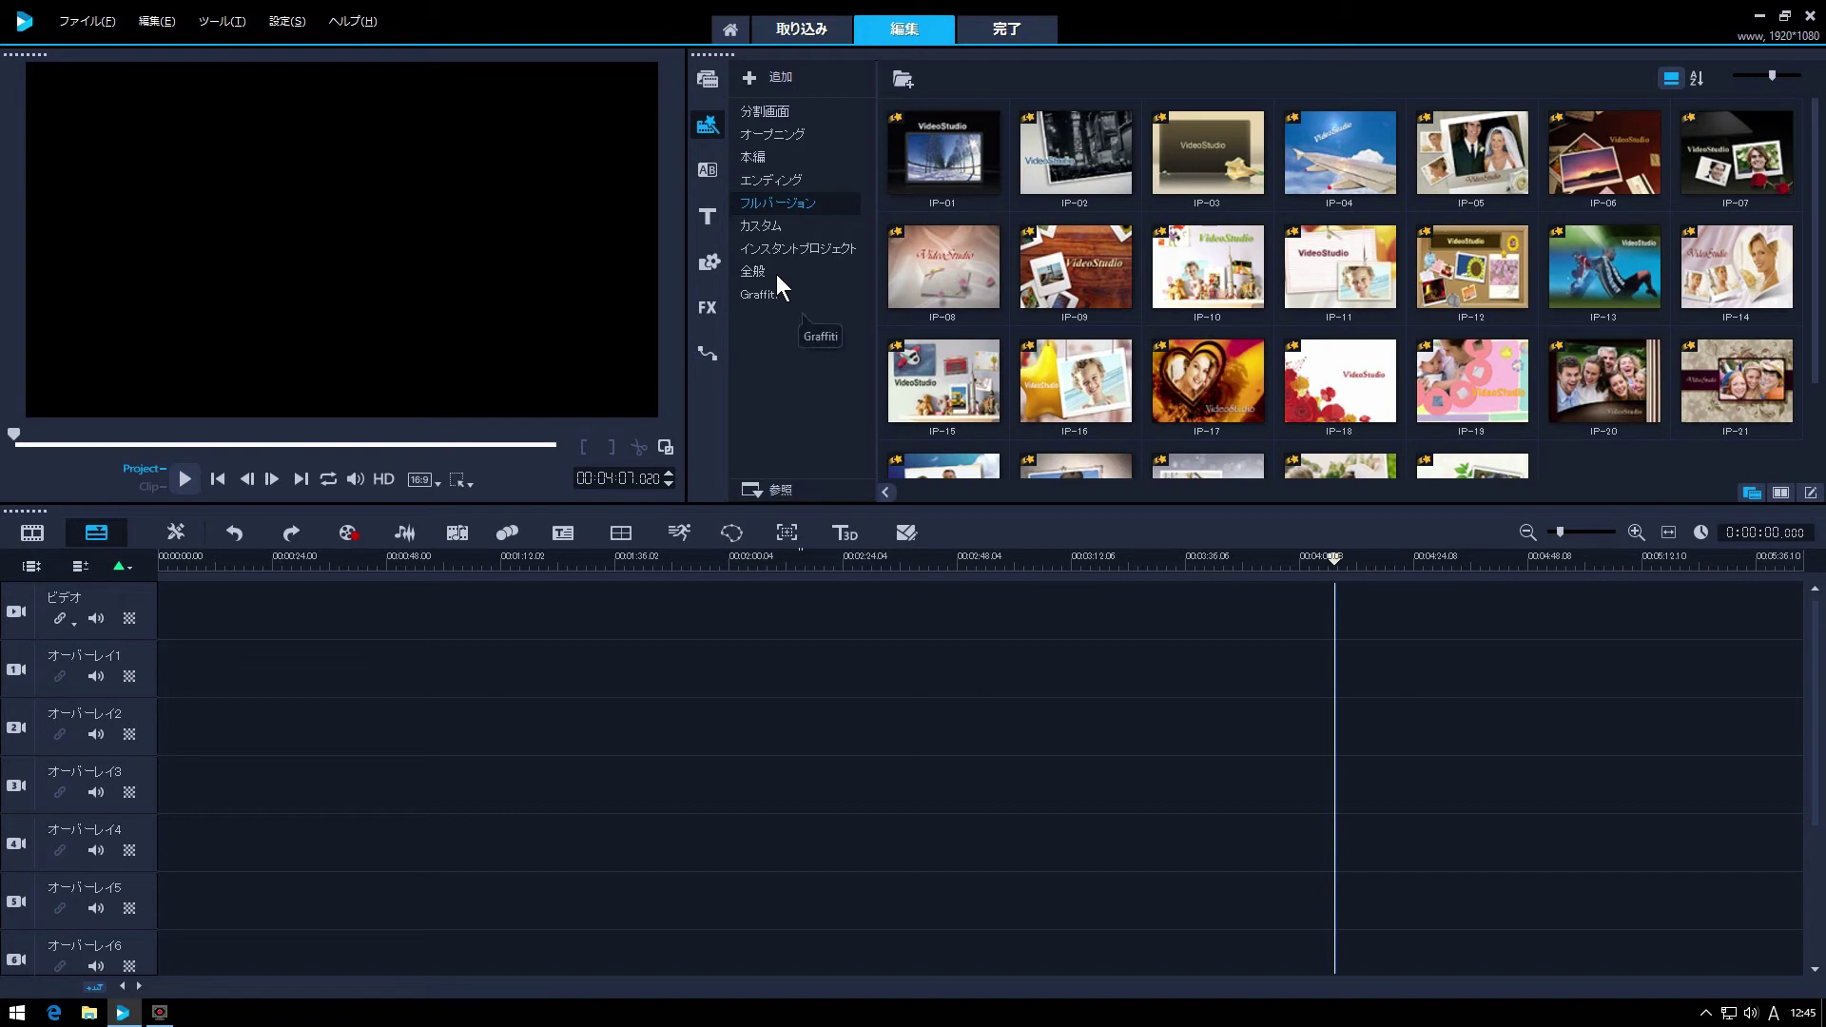
{"action": "left_click", "coordinate": [766, 112]}
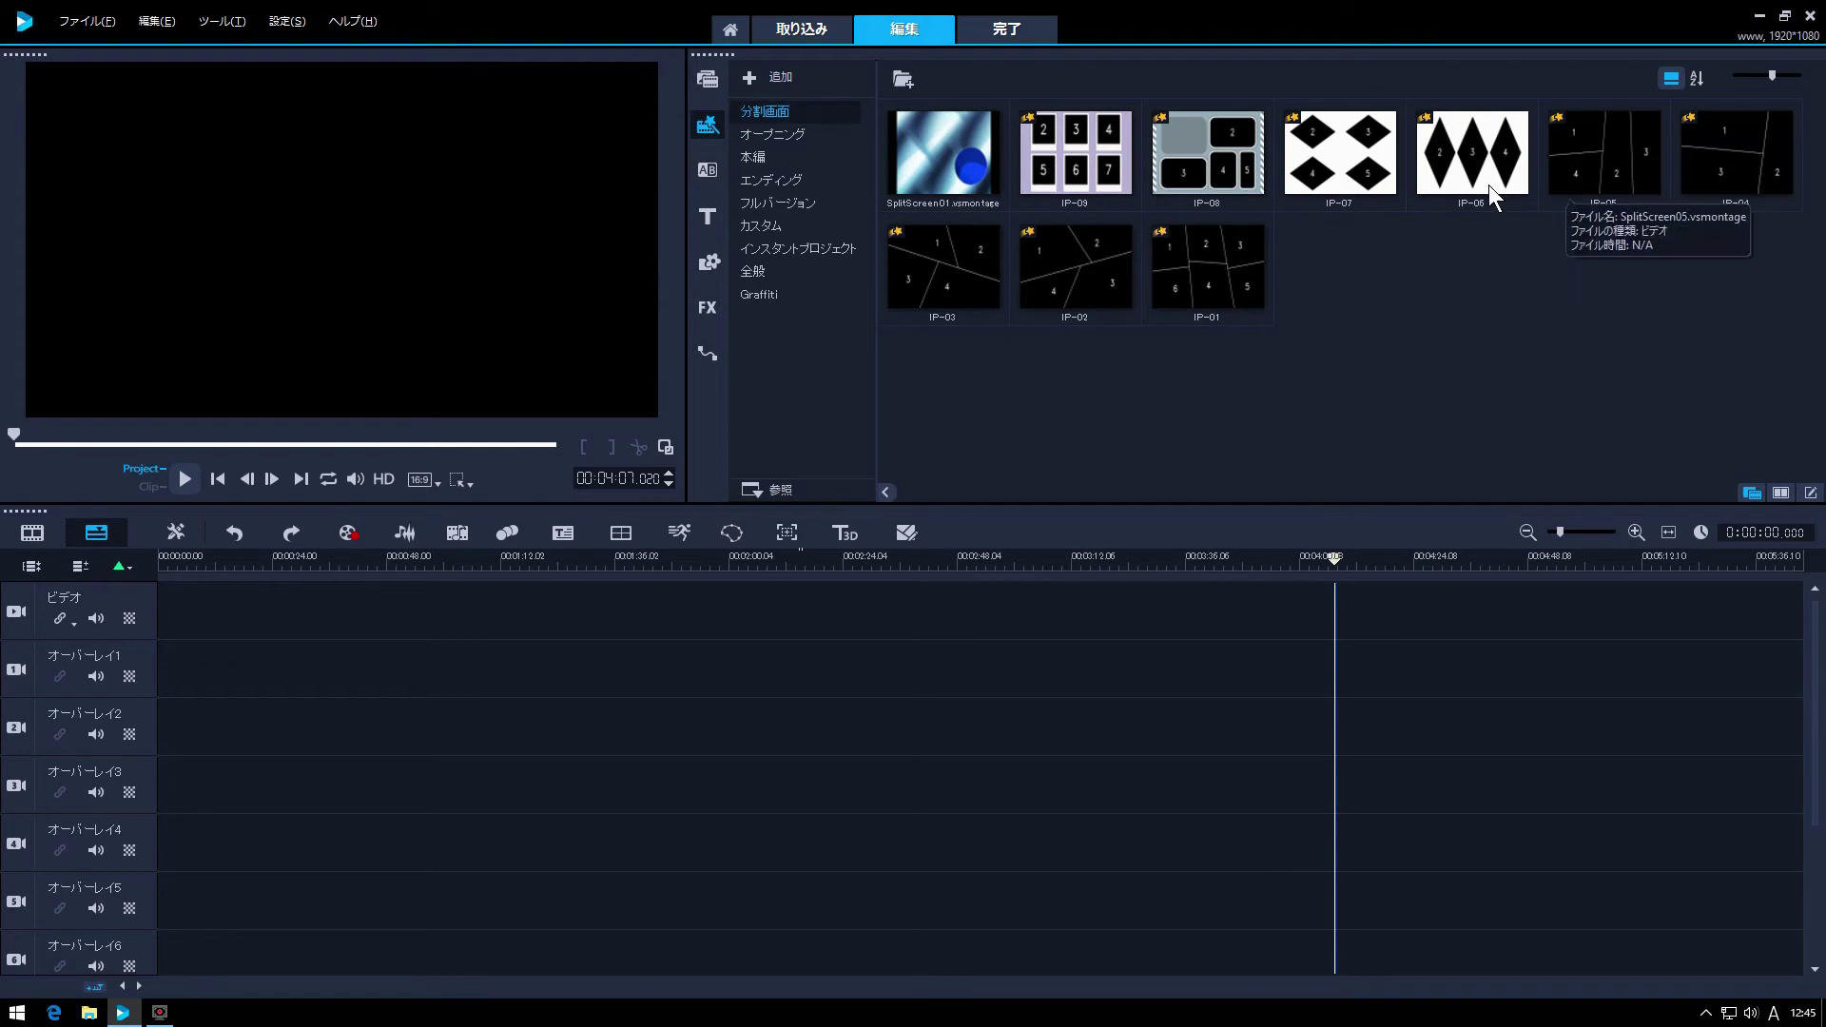
{"action": "left_click", "coordinate": [769, 135]}
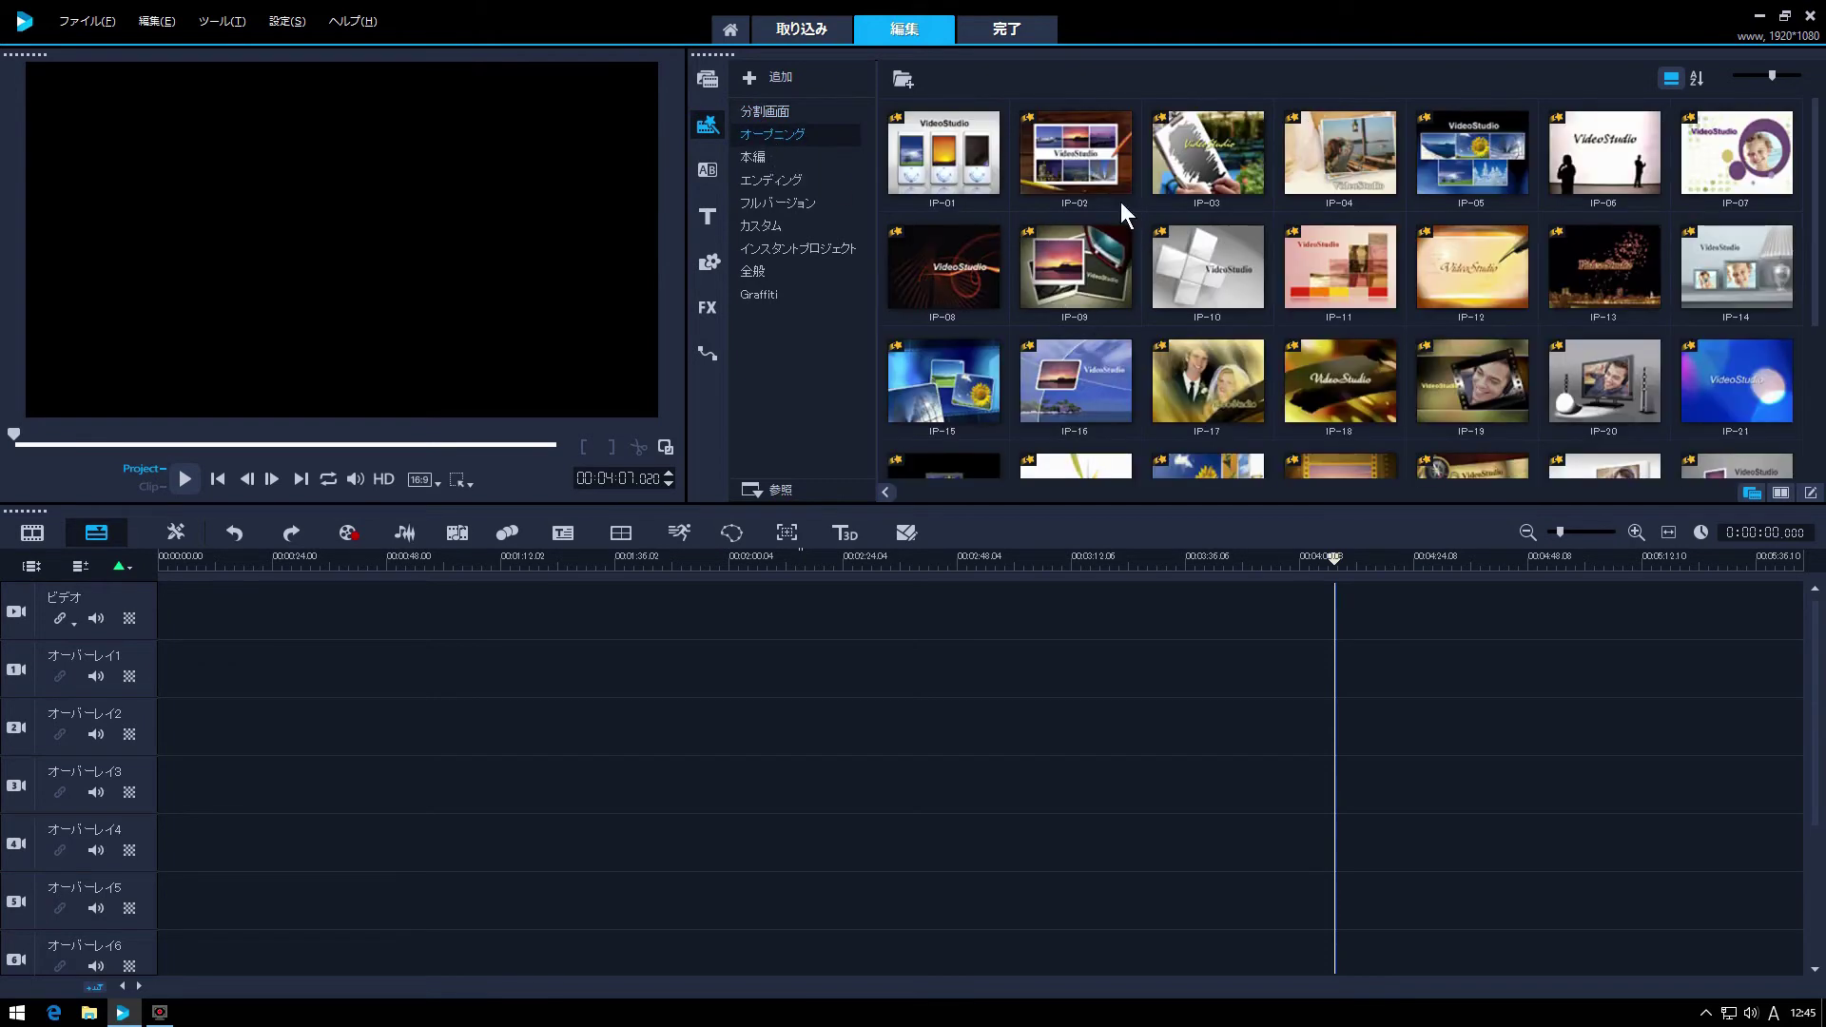
{"action": "left_click", "coordinate": [754, 155]}
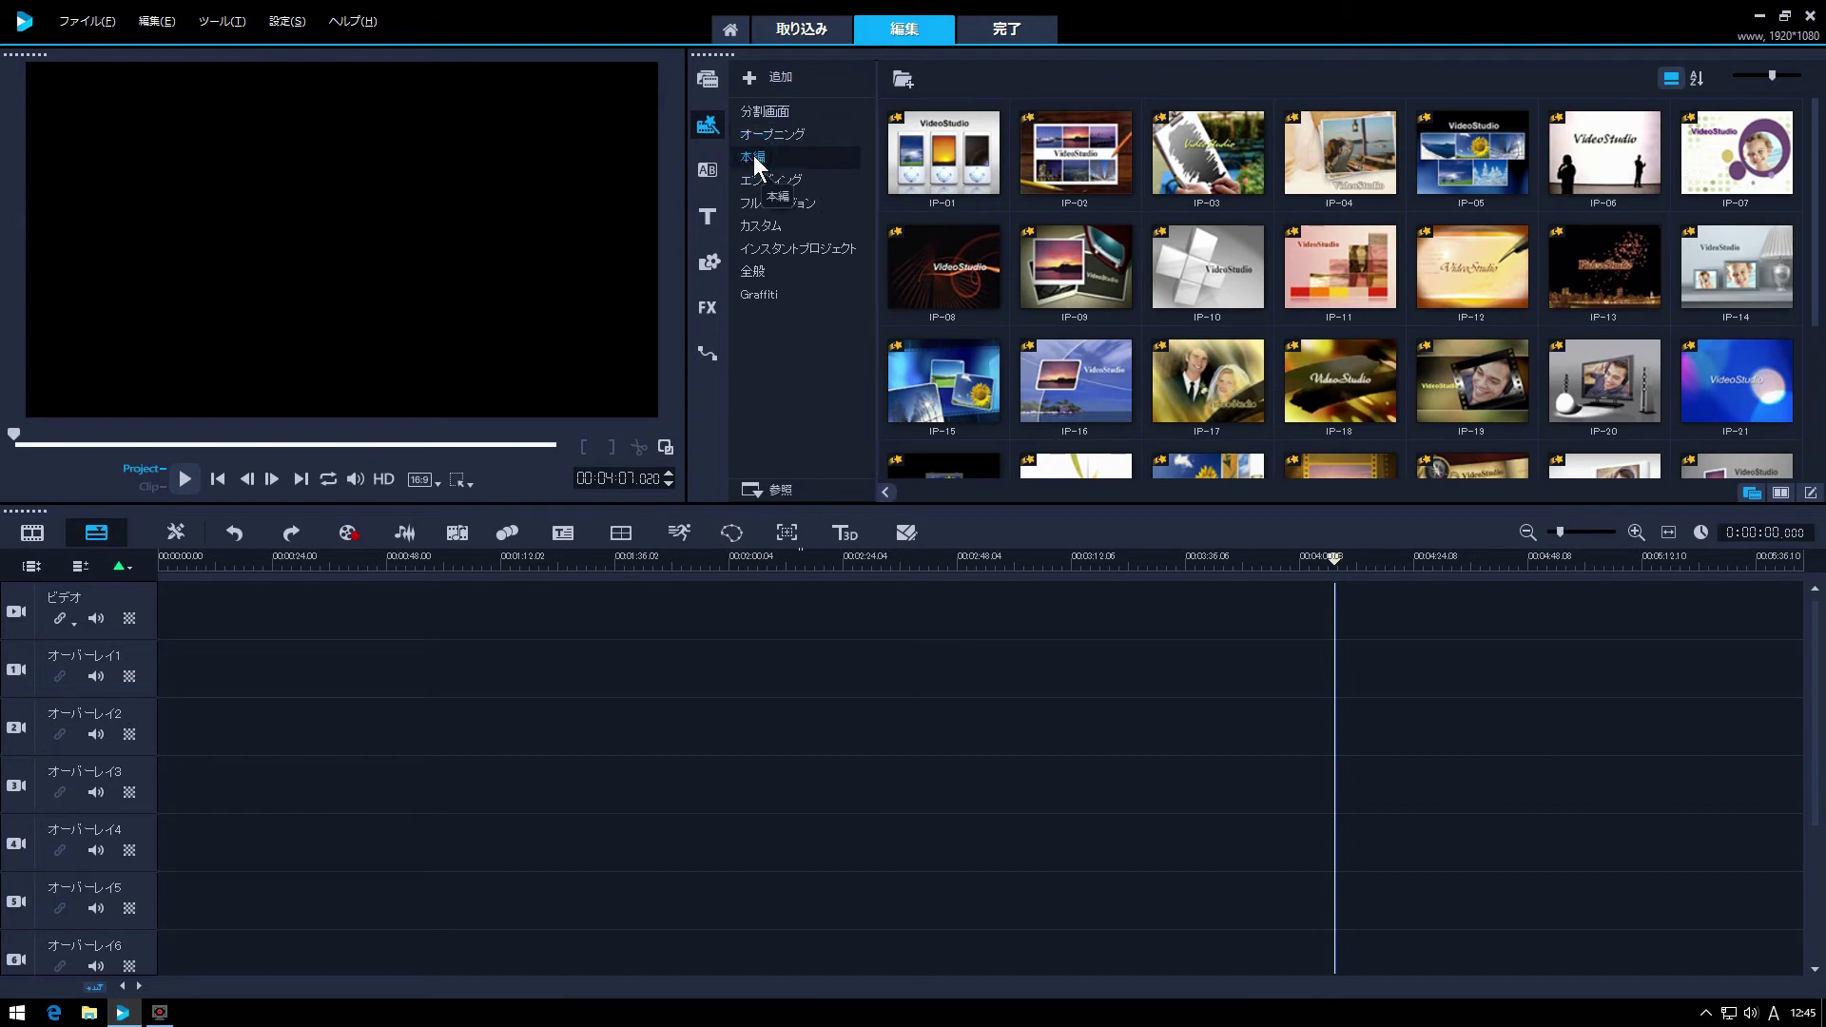
{"action": "left_click", "coordinate": [784, 183]}
{"action": "left_click", "coordinate": [783, 204]}
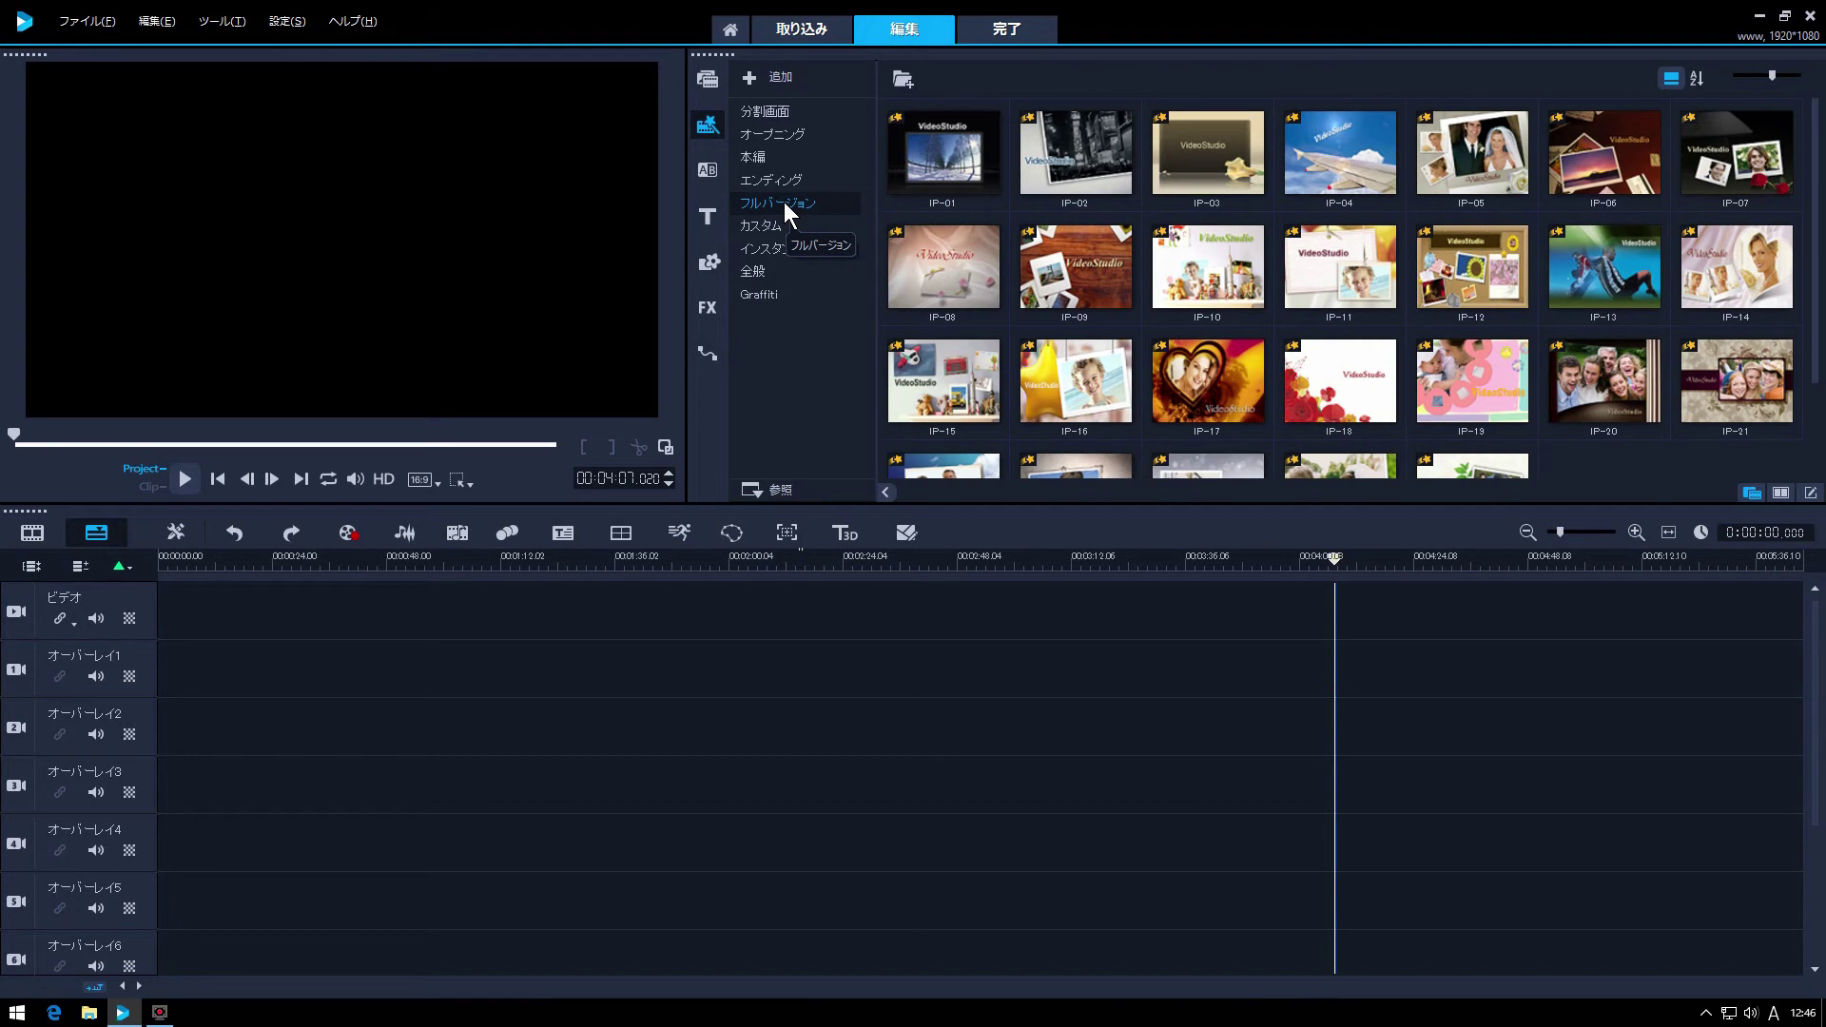
{"action": "left_click", "coordinate": [797, 248]}
{"action": "left_click", "coordinate": [751, 275]}
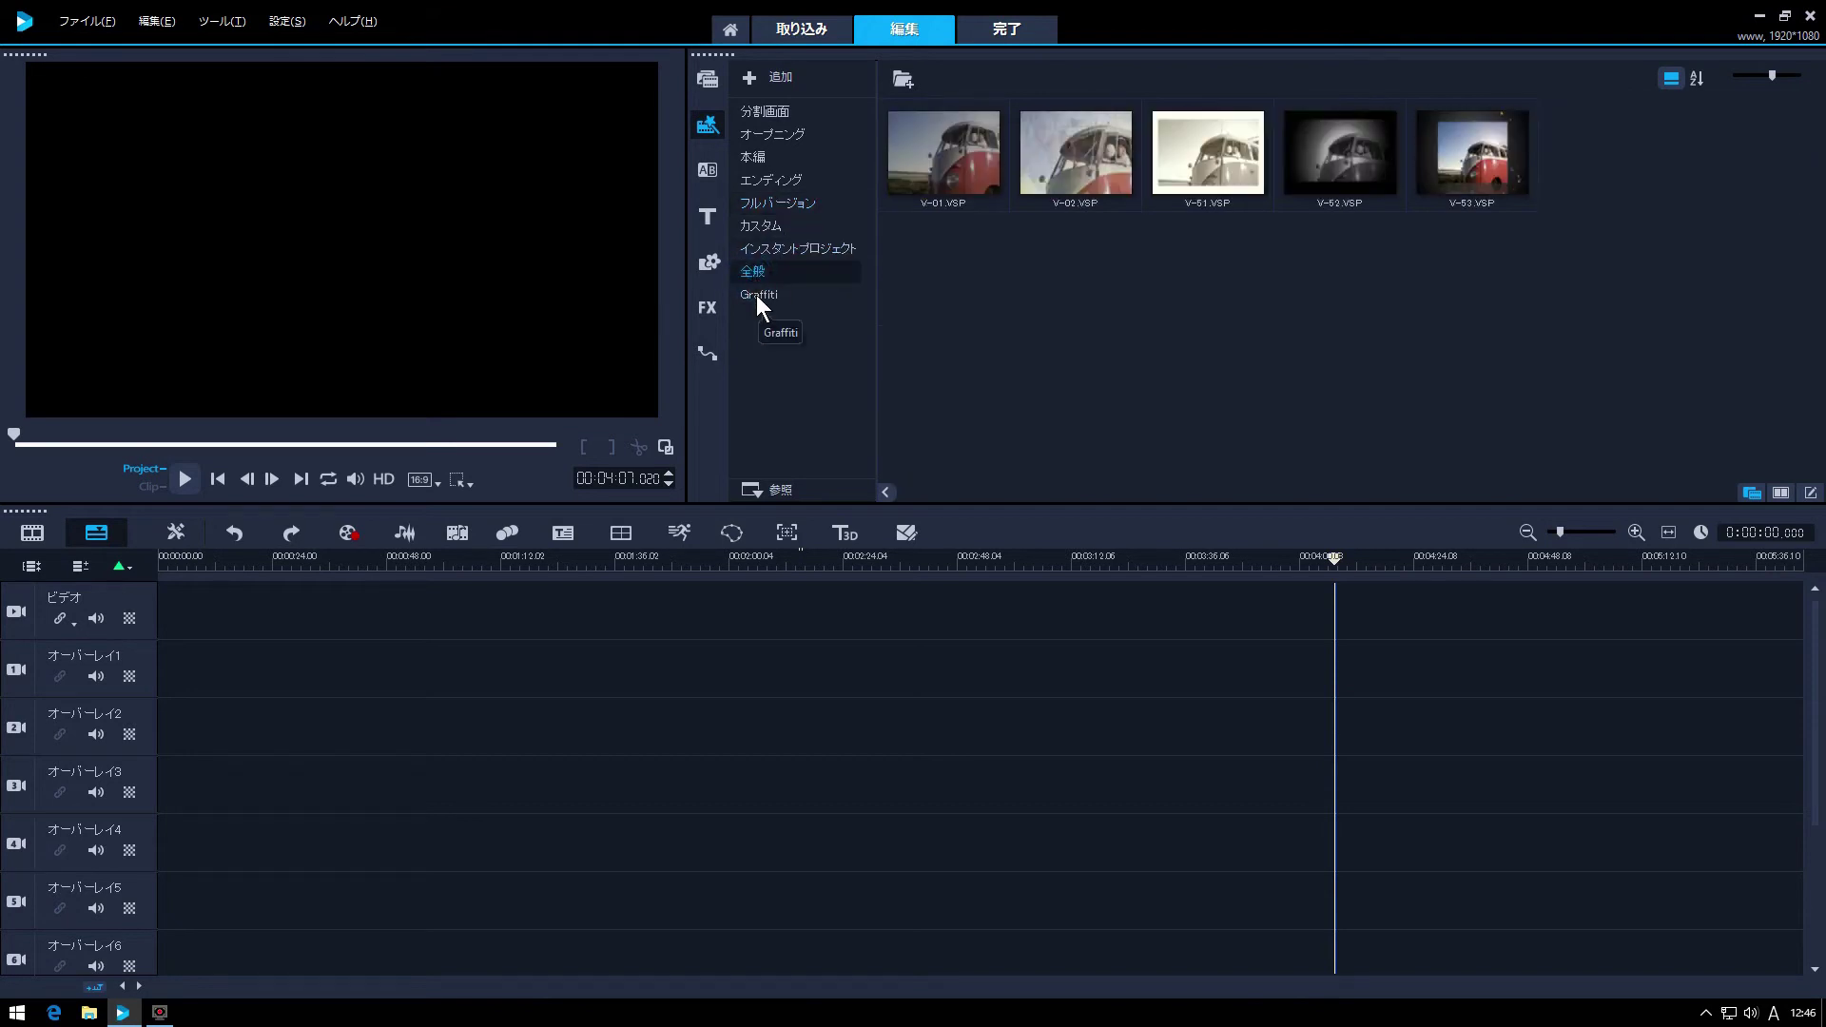
{"action": "left_click", "coordinate": [758, 296]}
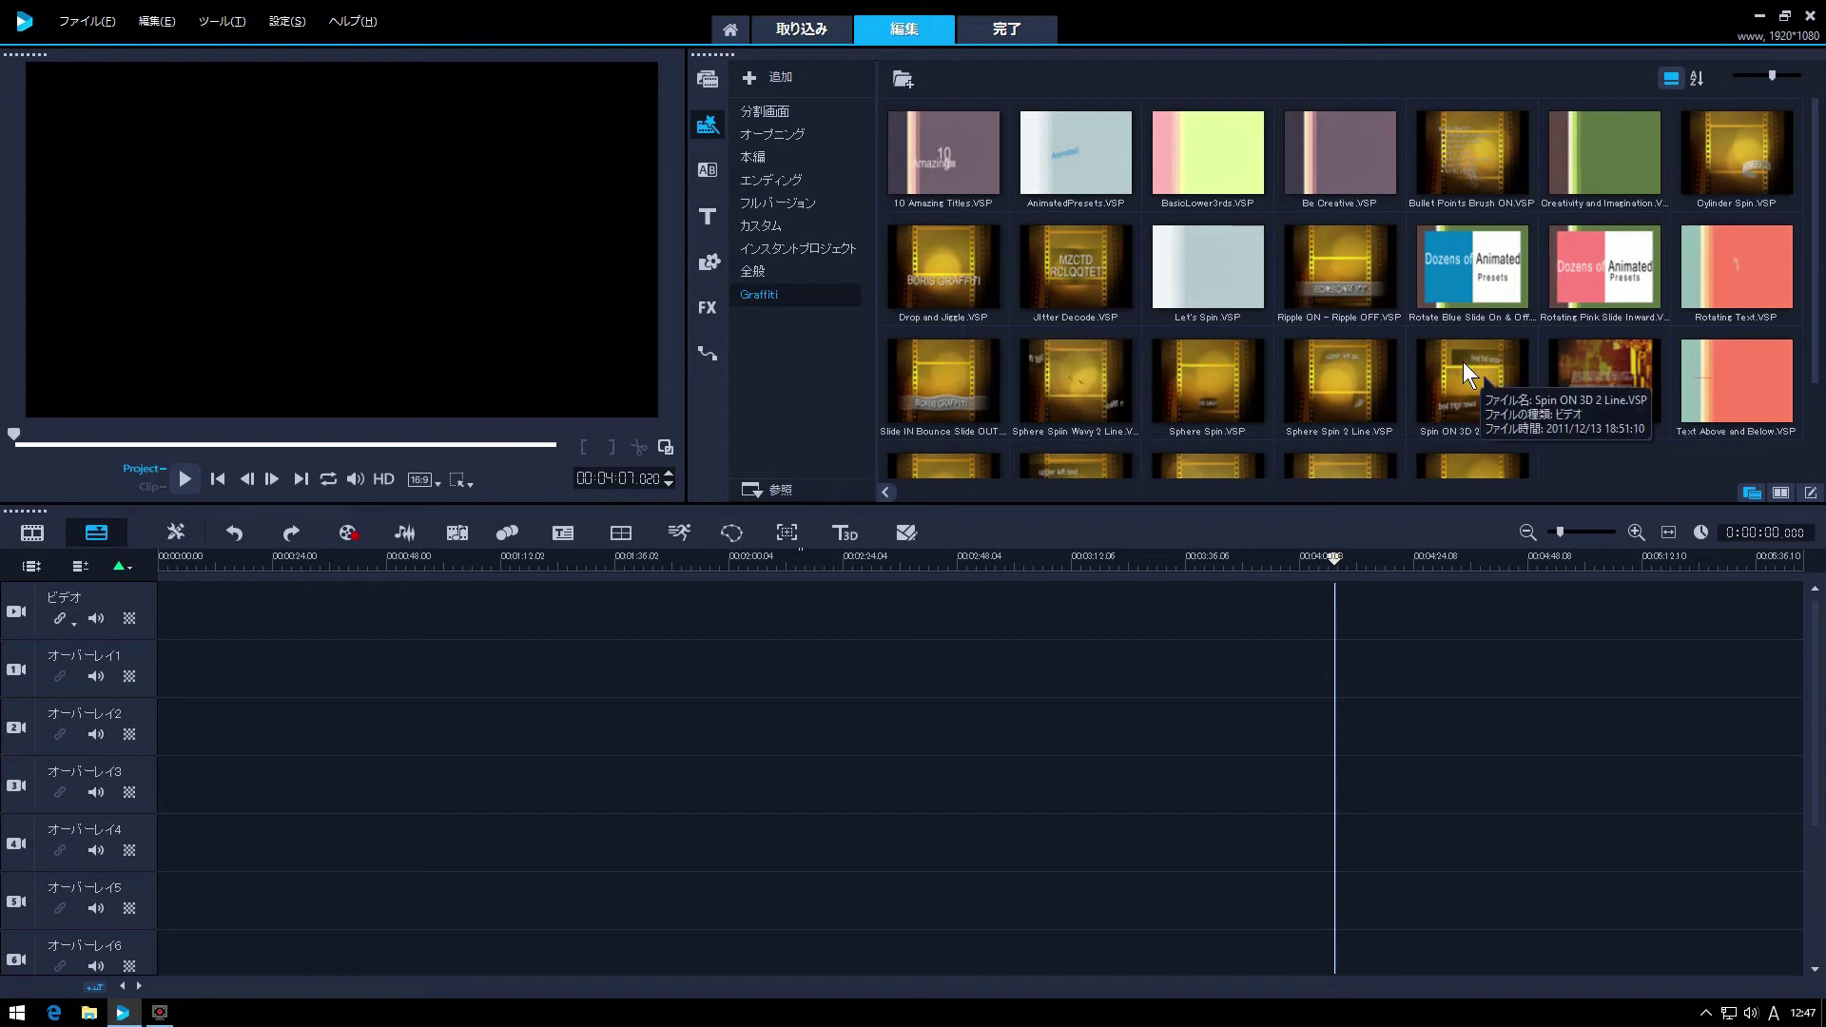
Step: Try the Graffiti template Rotate Blue Slide On & Off on the video track, scrub through it, and undo the insertion
{"action": "left_click_drag", "start_coordinate": [1463, 261], "coordinate": [216, 631]}
{"action": "left_click", "coordinate": [173, 571]}
{"action": "left_click_drag", "start_coordinate": [173, 571], "coordinate": [167, 573]}
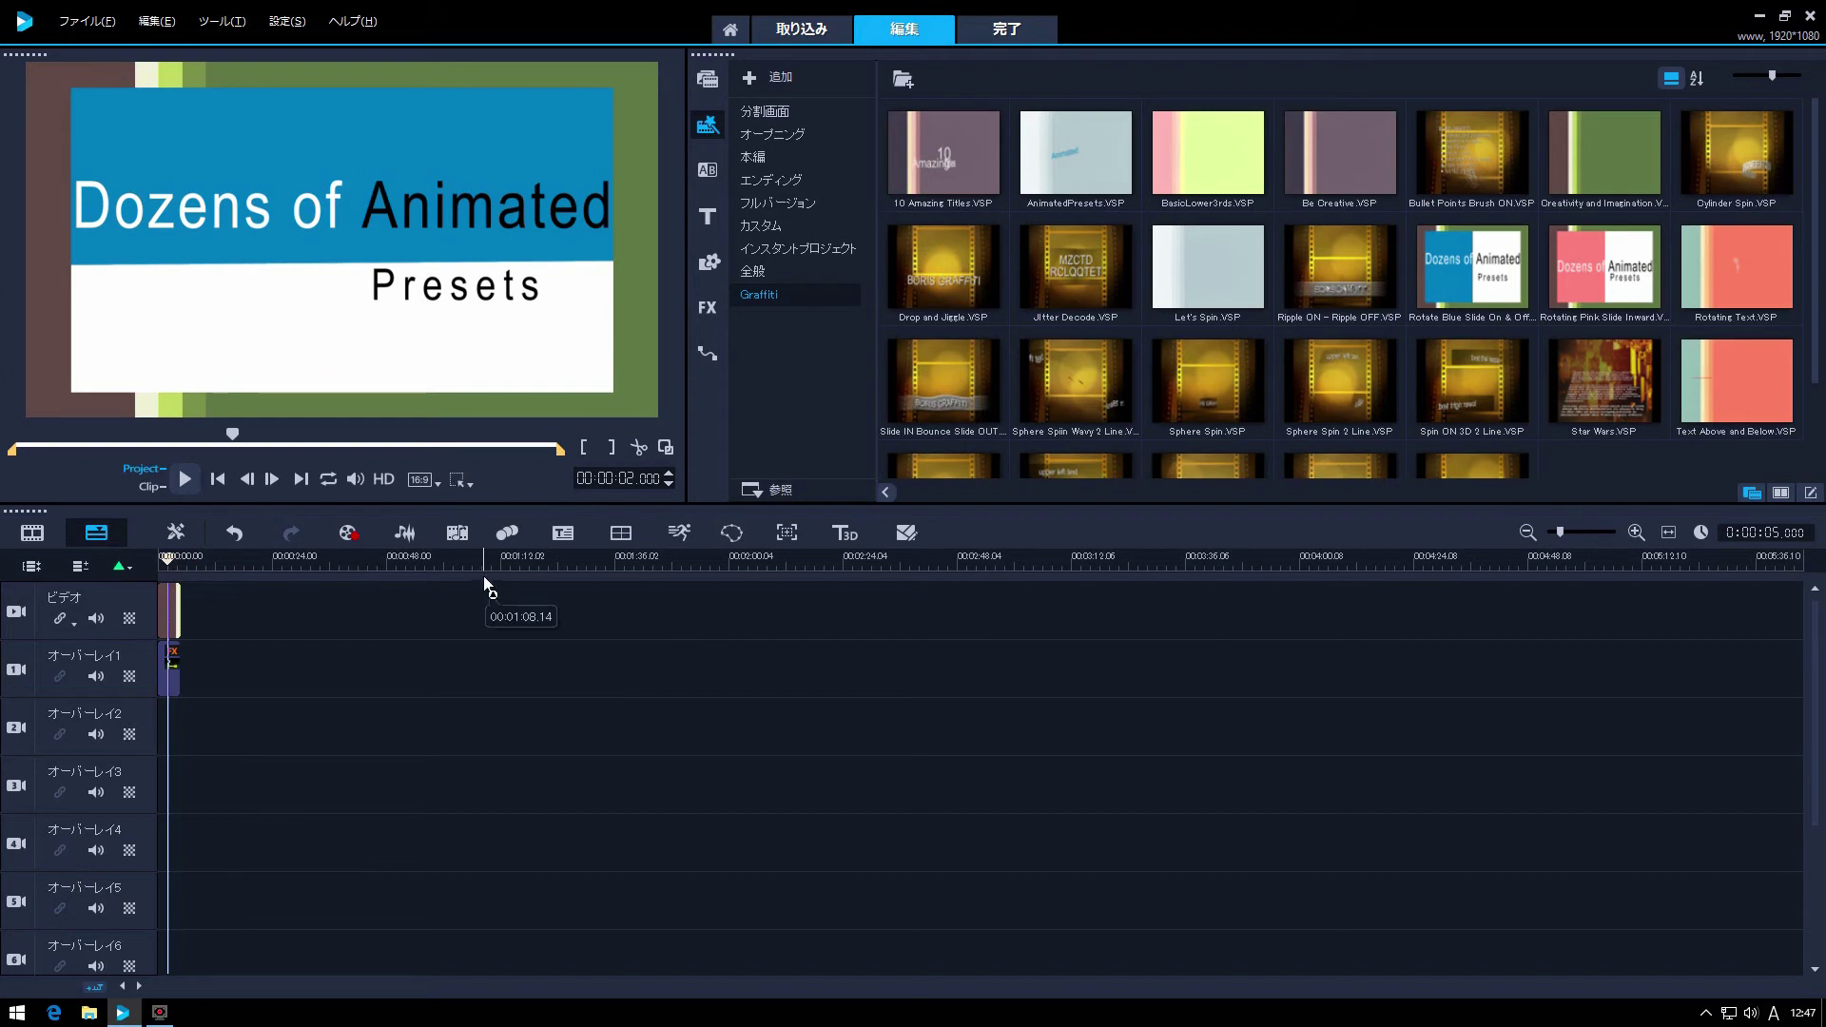
{"action": "key", "text": "ctrl+z"}
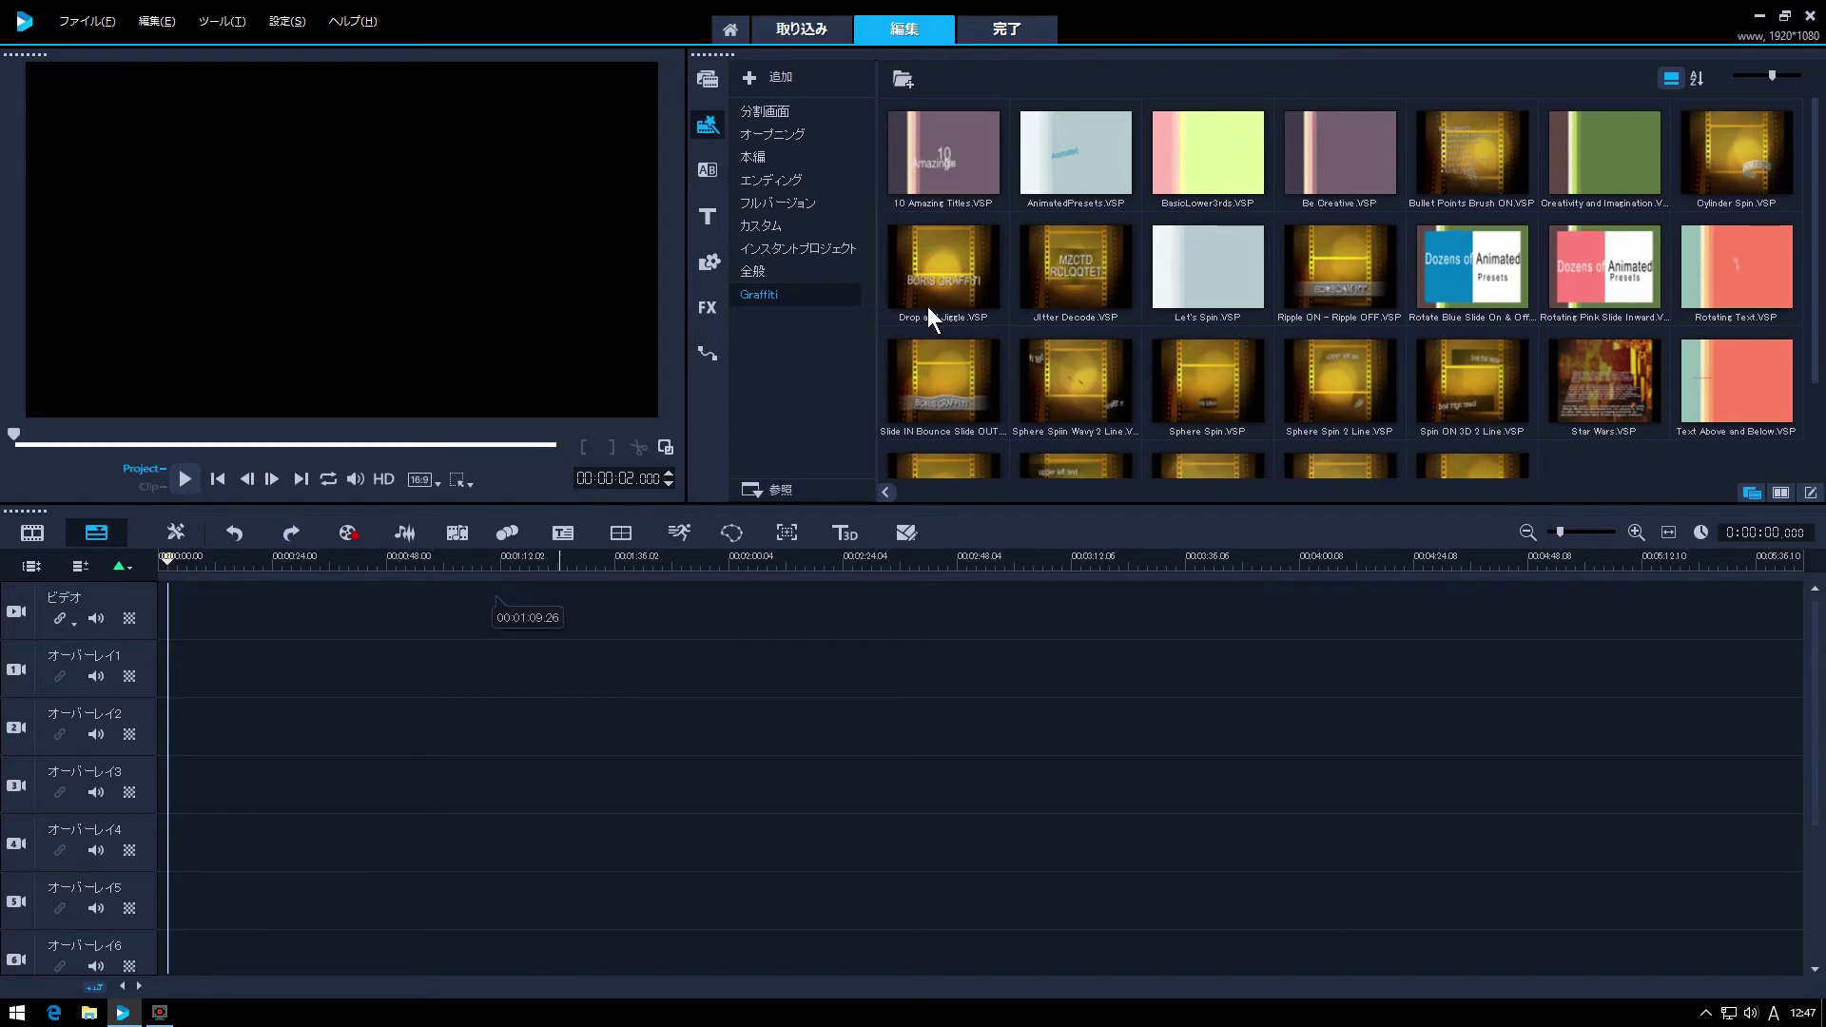
Step: Preview the オープニング templates from IP-10 back to IP-05, scrubbing through their animation
{"action": "left_click", "coordinate": [782, 135]}
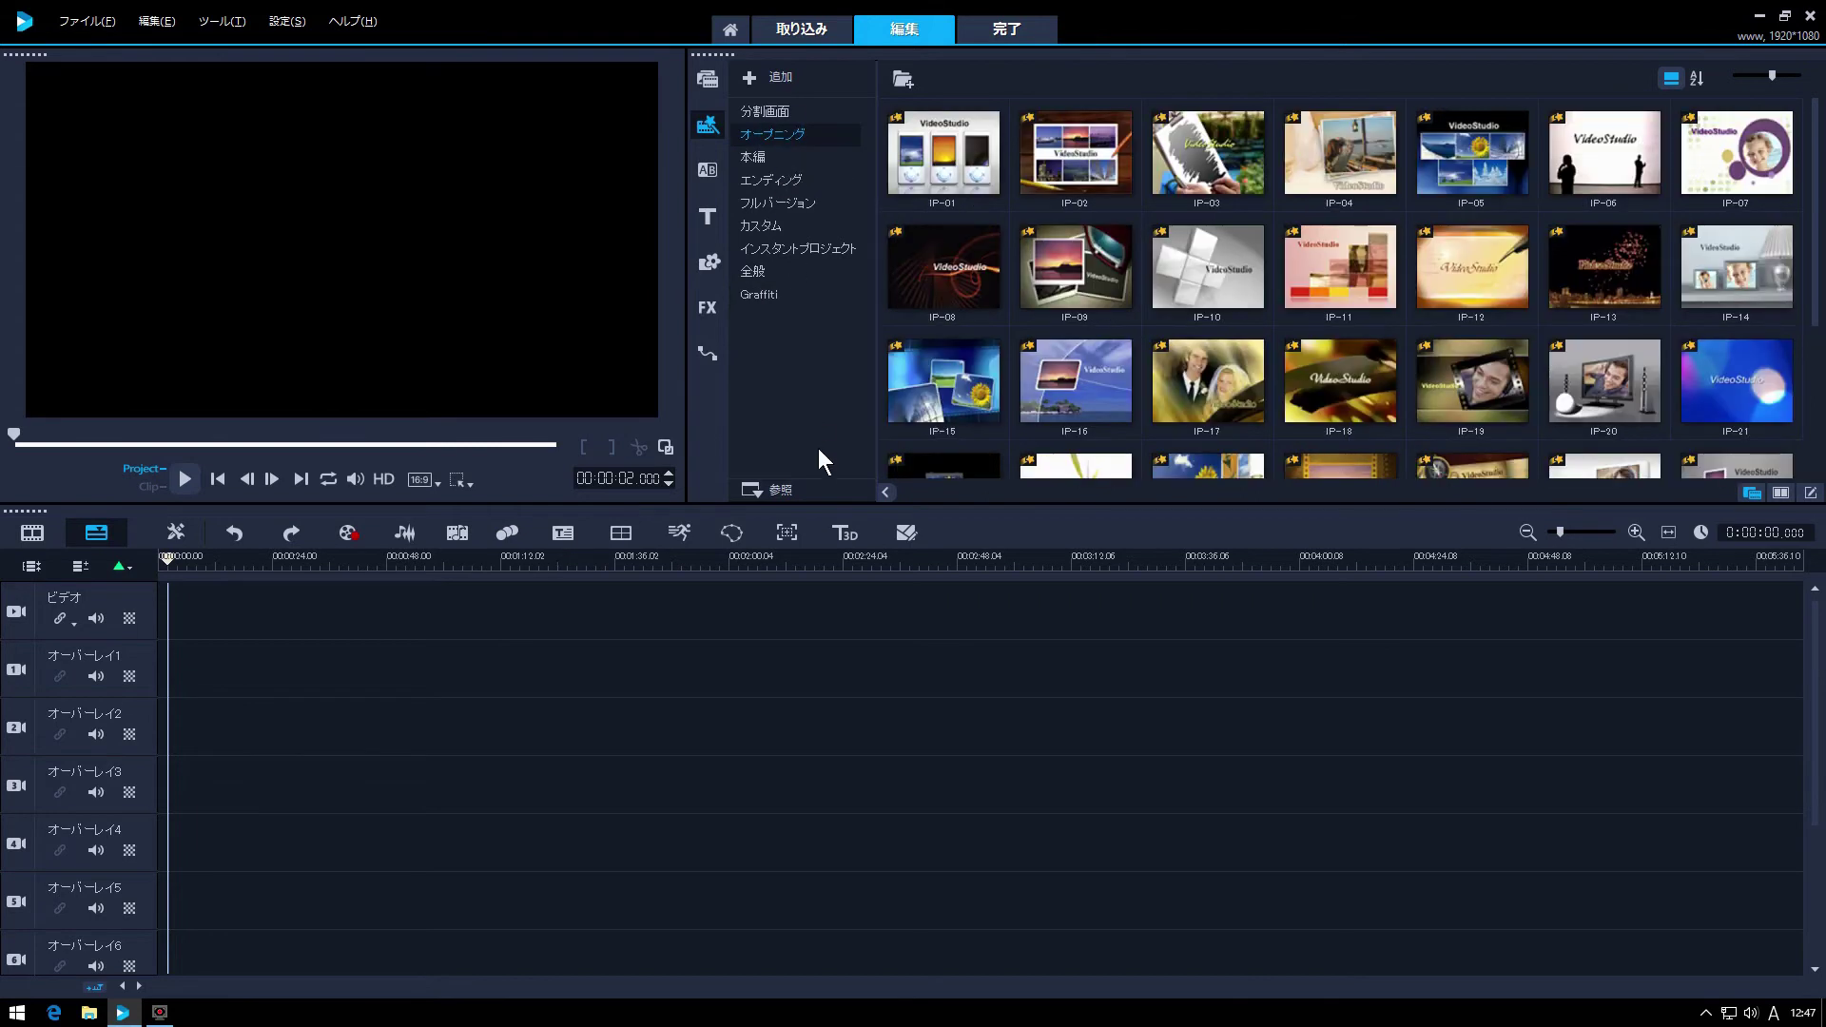
{"action": "left_click", "coordinate": [1194, 265]}
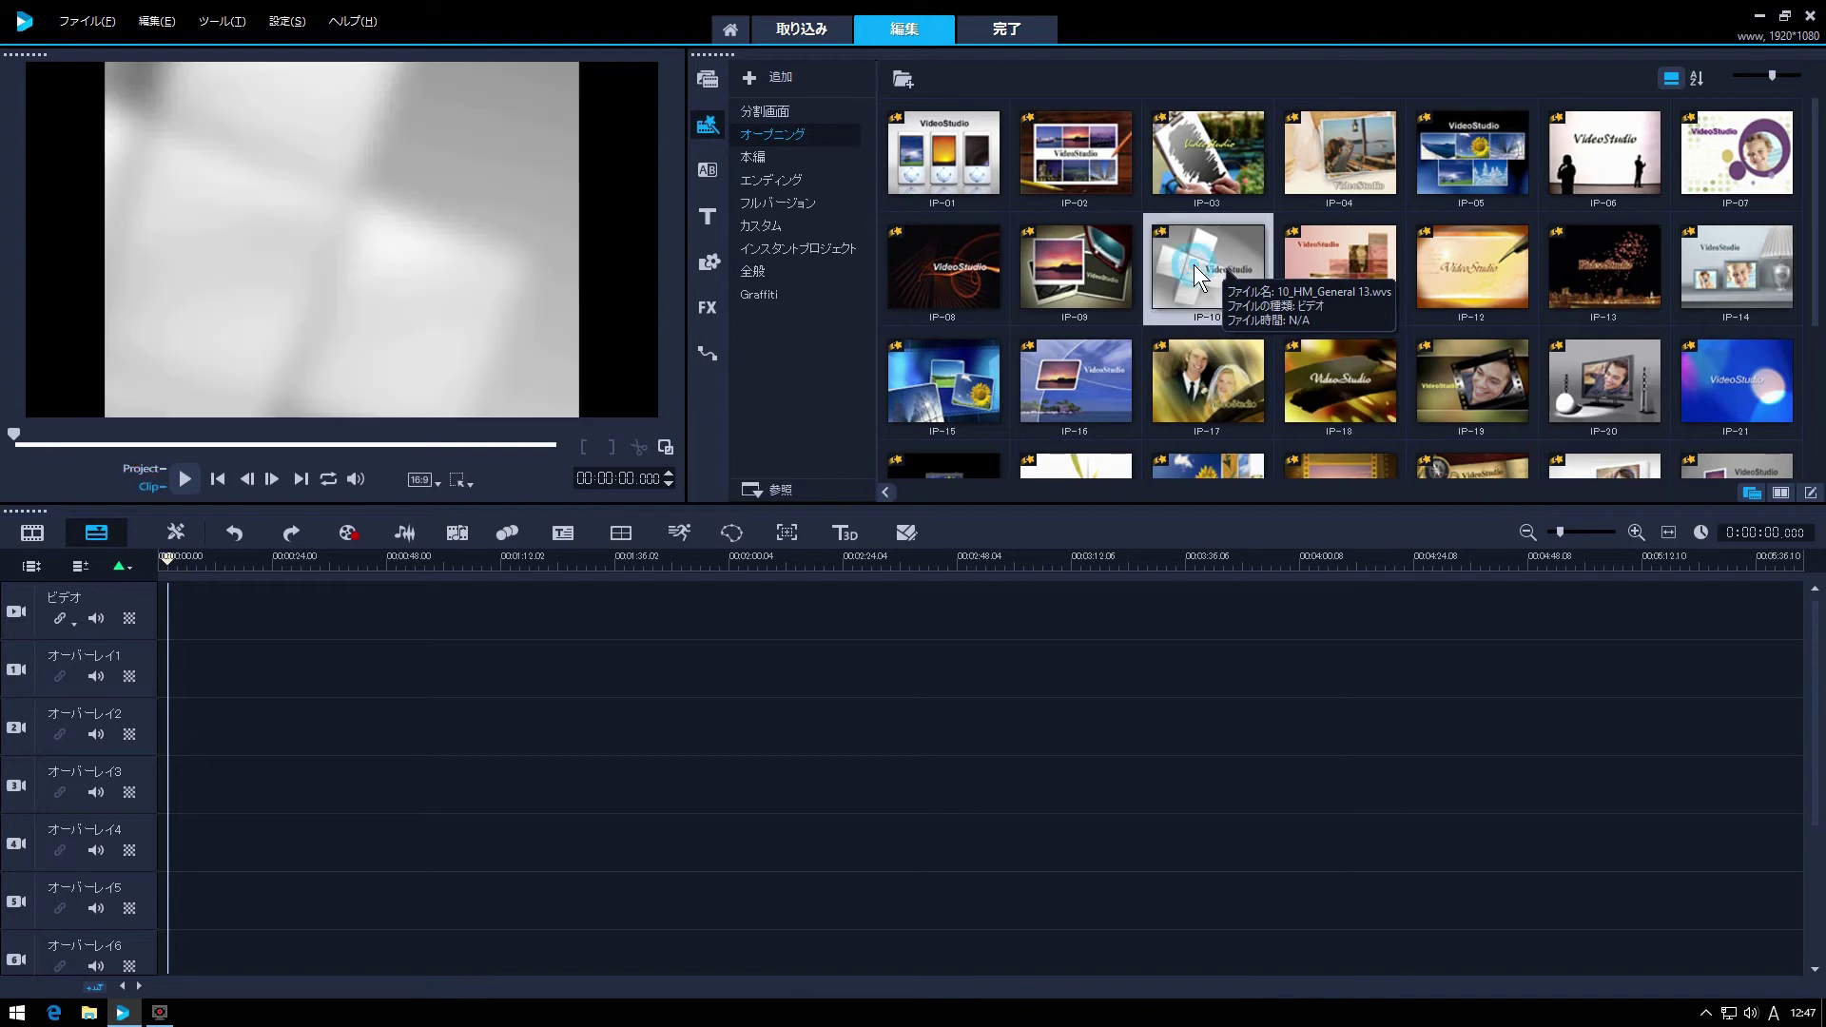
{"action": "left_click_drag", "start_coordinate": [19, 441], "coordinate": [436, 419]}
{"action": "key", "text": "Left"}
{"action": "left_click", "coordinate": [18, 435]}
{"action": "left_click_drag", "start_coordinate": [32, 445], "coordinate": [375, 447]}
{"action": "key", "text": "Left"}
{"action": "key", "text": "Left"}
{"action": "key", "text": "Left"}
{"action": "key", "text": "Left"}
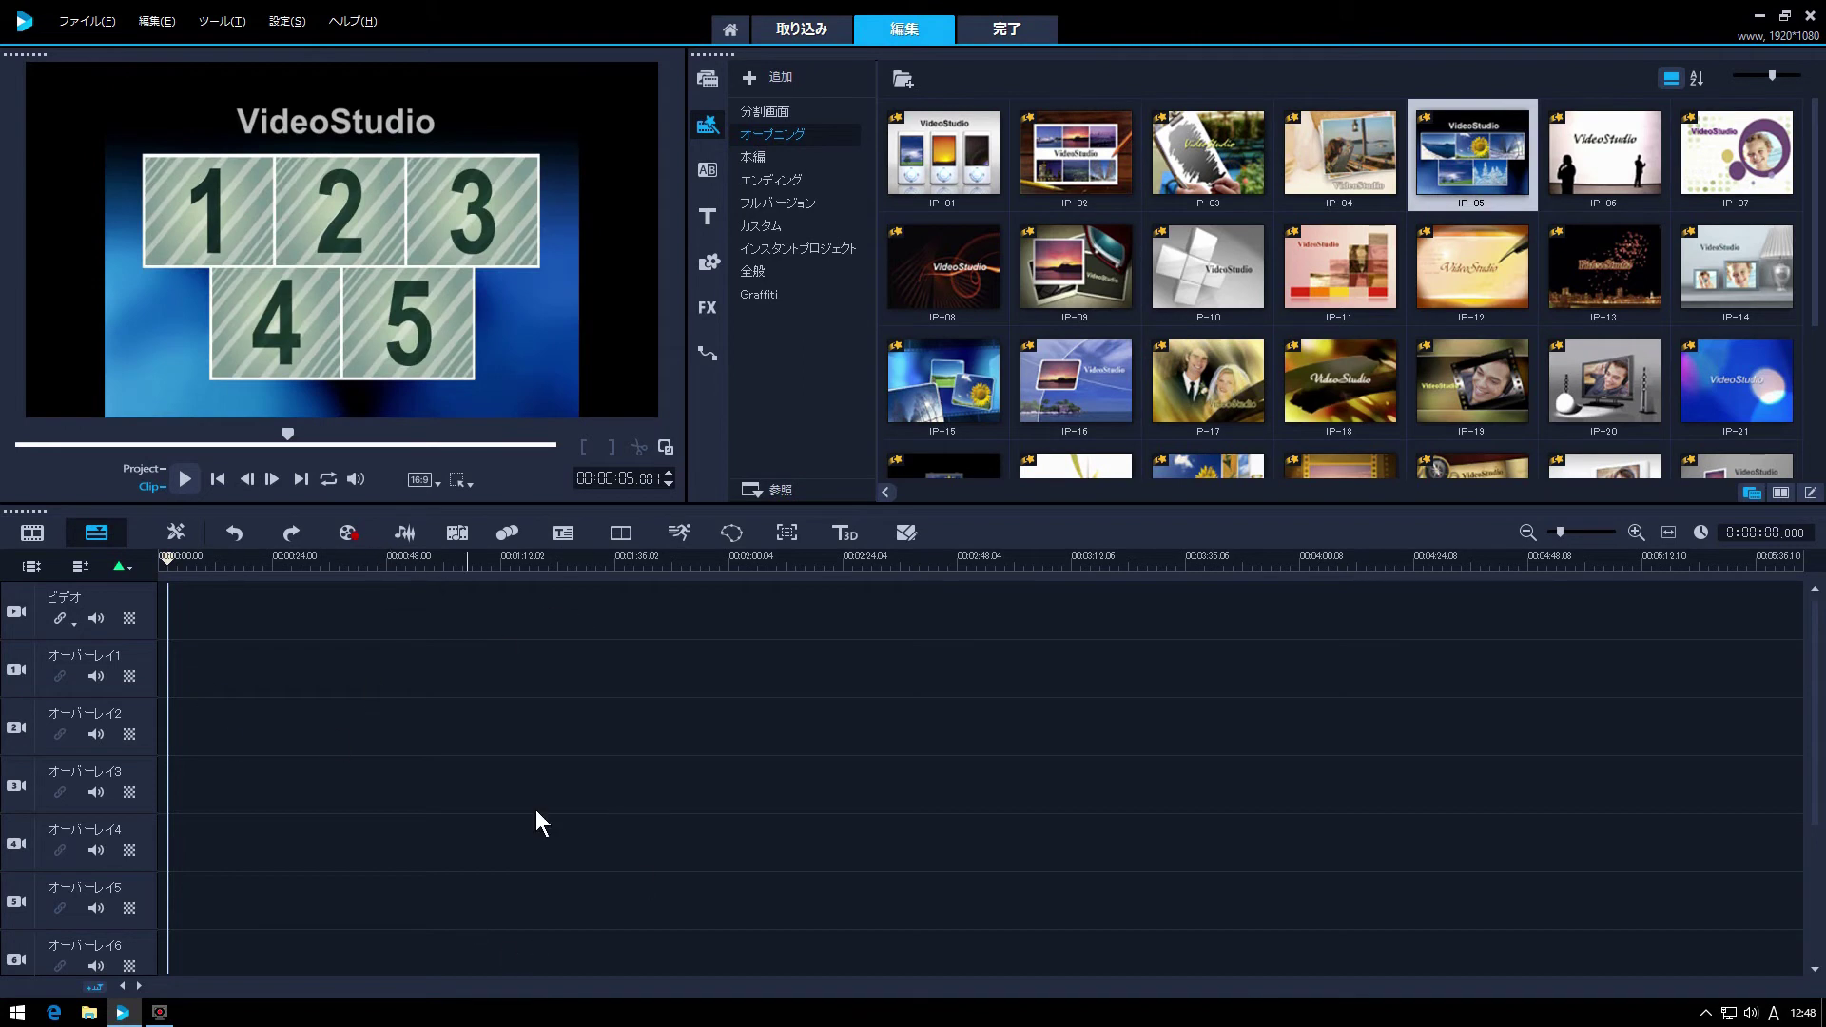
Step: Add the オープニング template IP-05 to the start of the timeline and preview its layout at about 6 seconds
{"action": "left_click_drag", "start_coordinate": [1465, 157], "coordinate": [538, 778]}
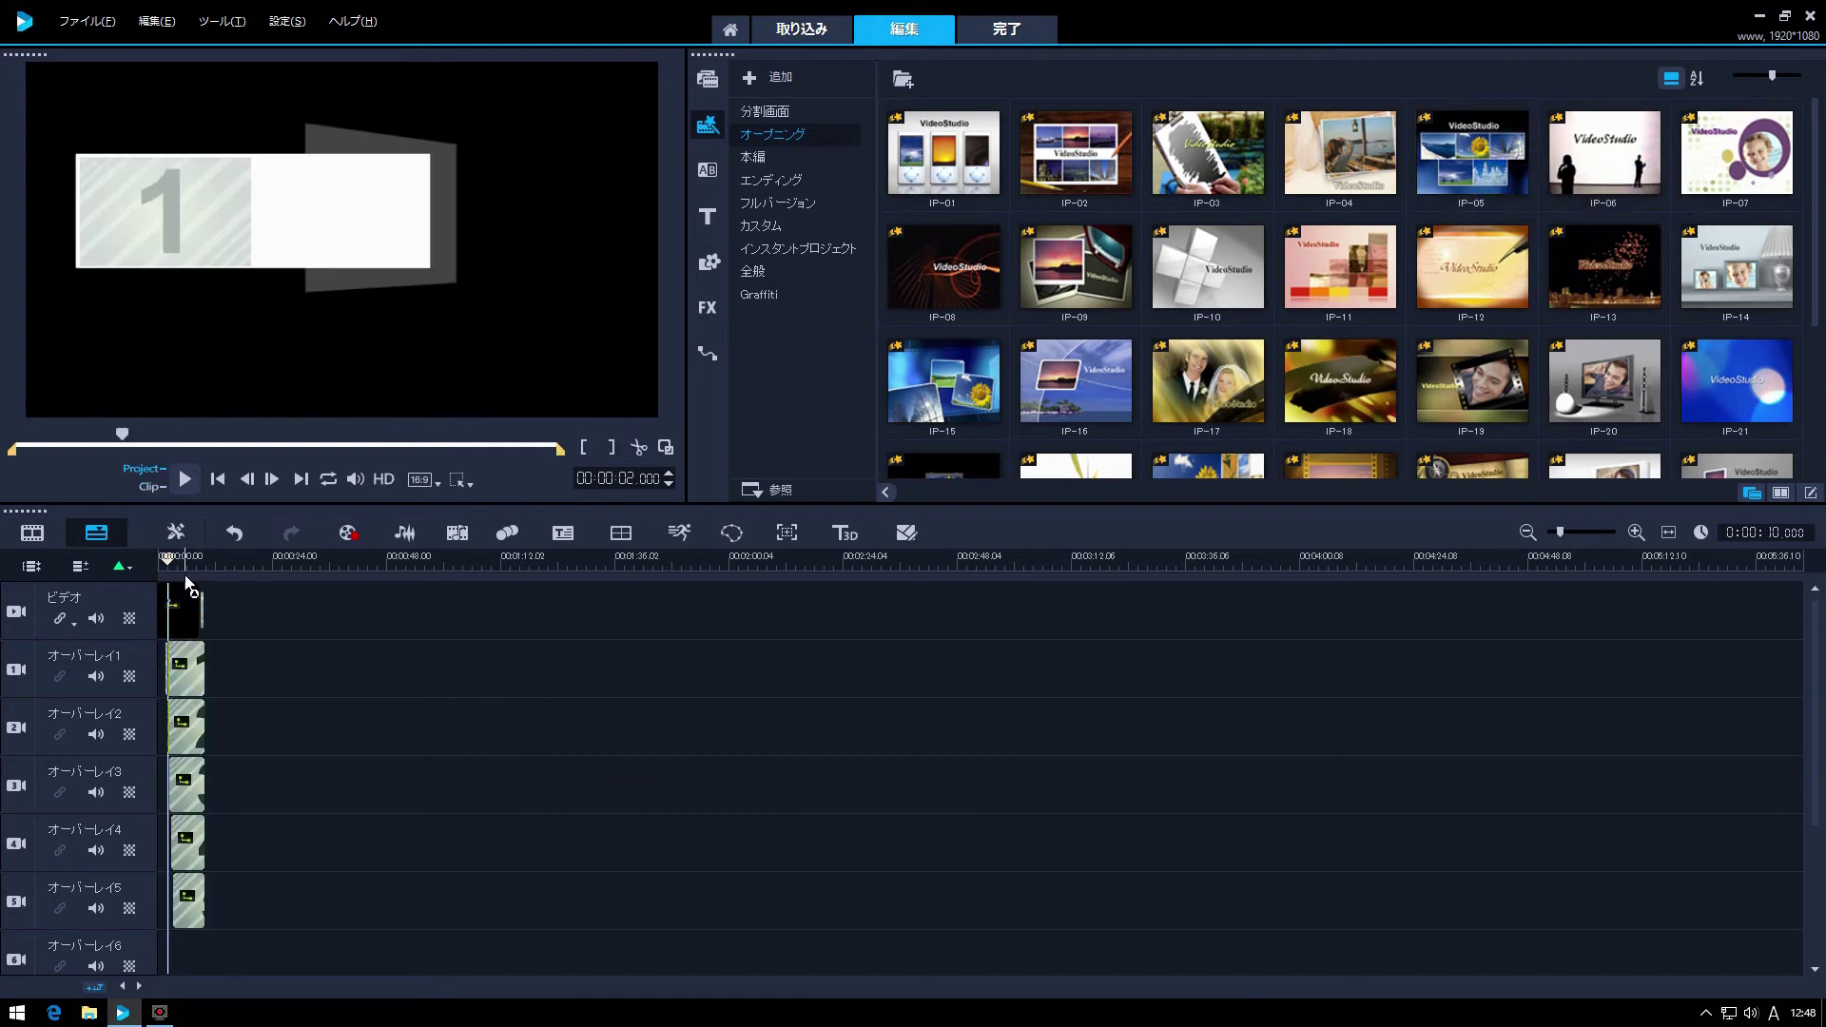
{"action": "left_click_drag", "start_coordinate": [1558, 533], "coordinate": [1594, 535]}
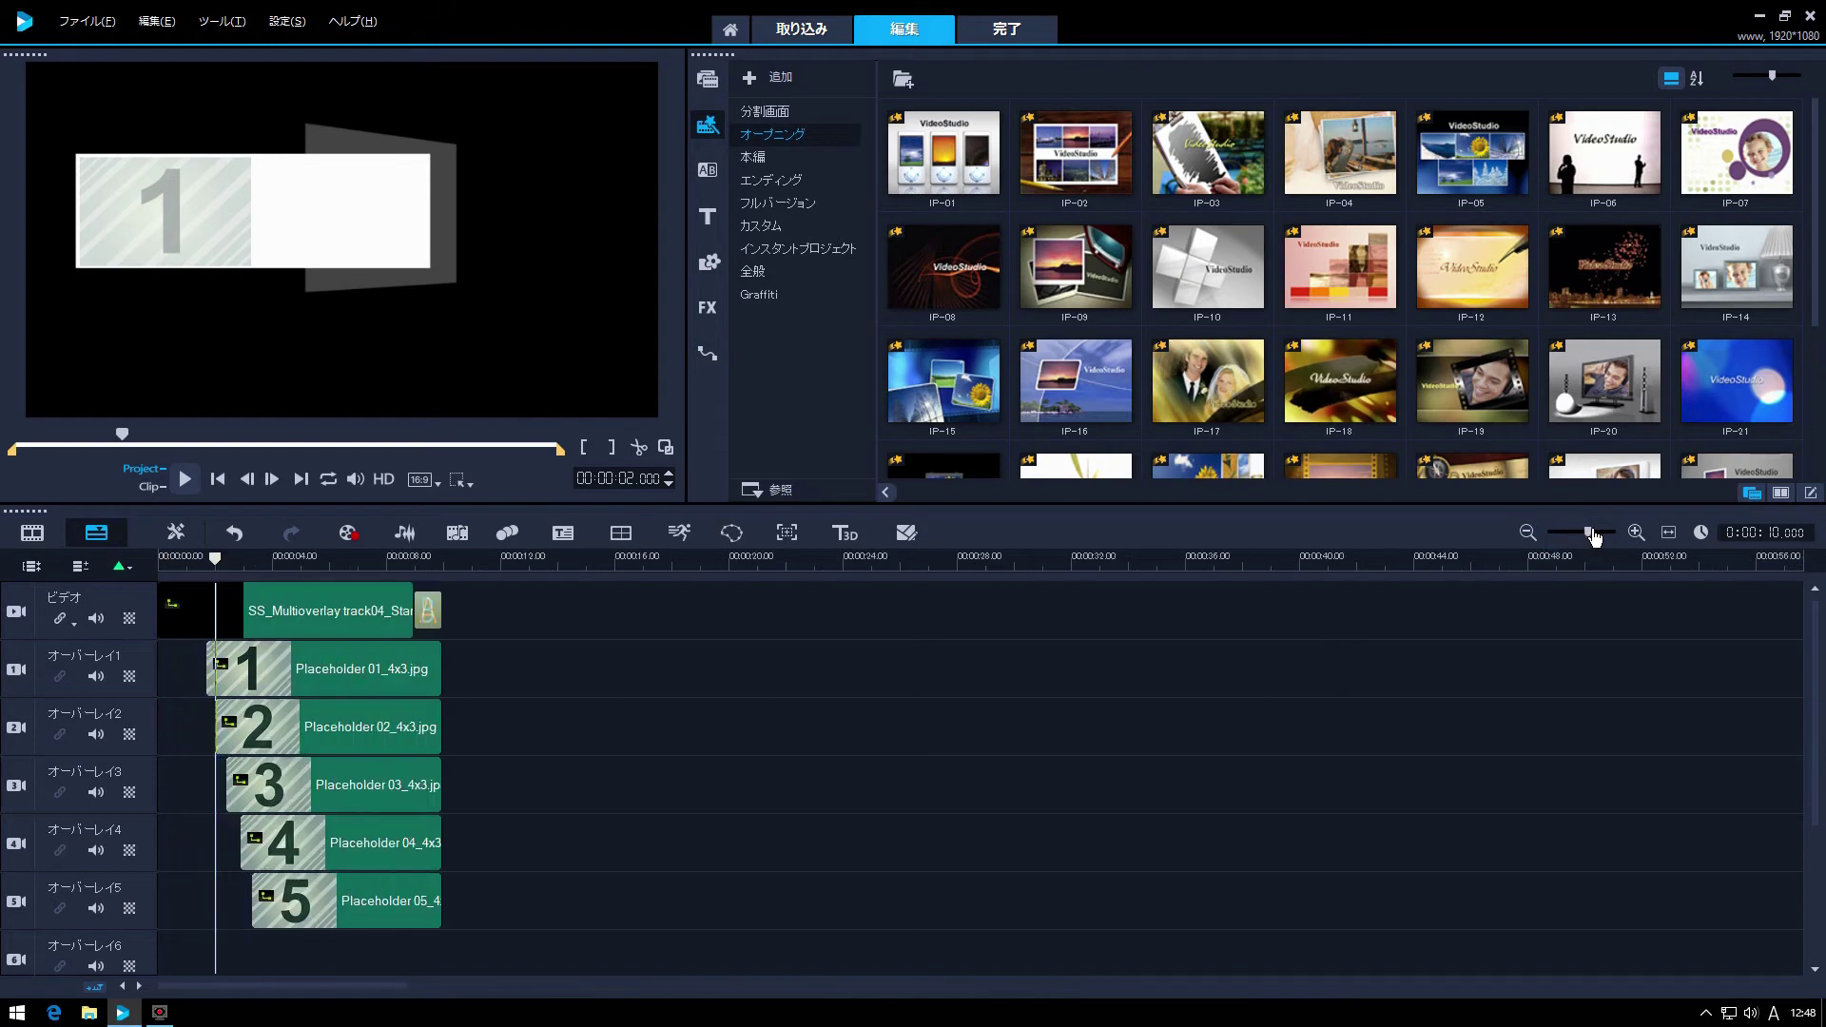
{"action": "left_click_drag", "start_coordinate": [217, 562], "coordinate": [349, 587]}
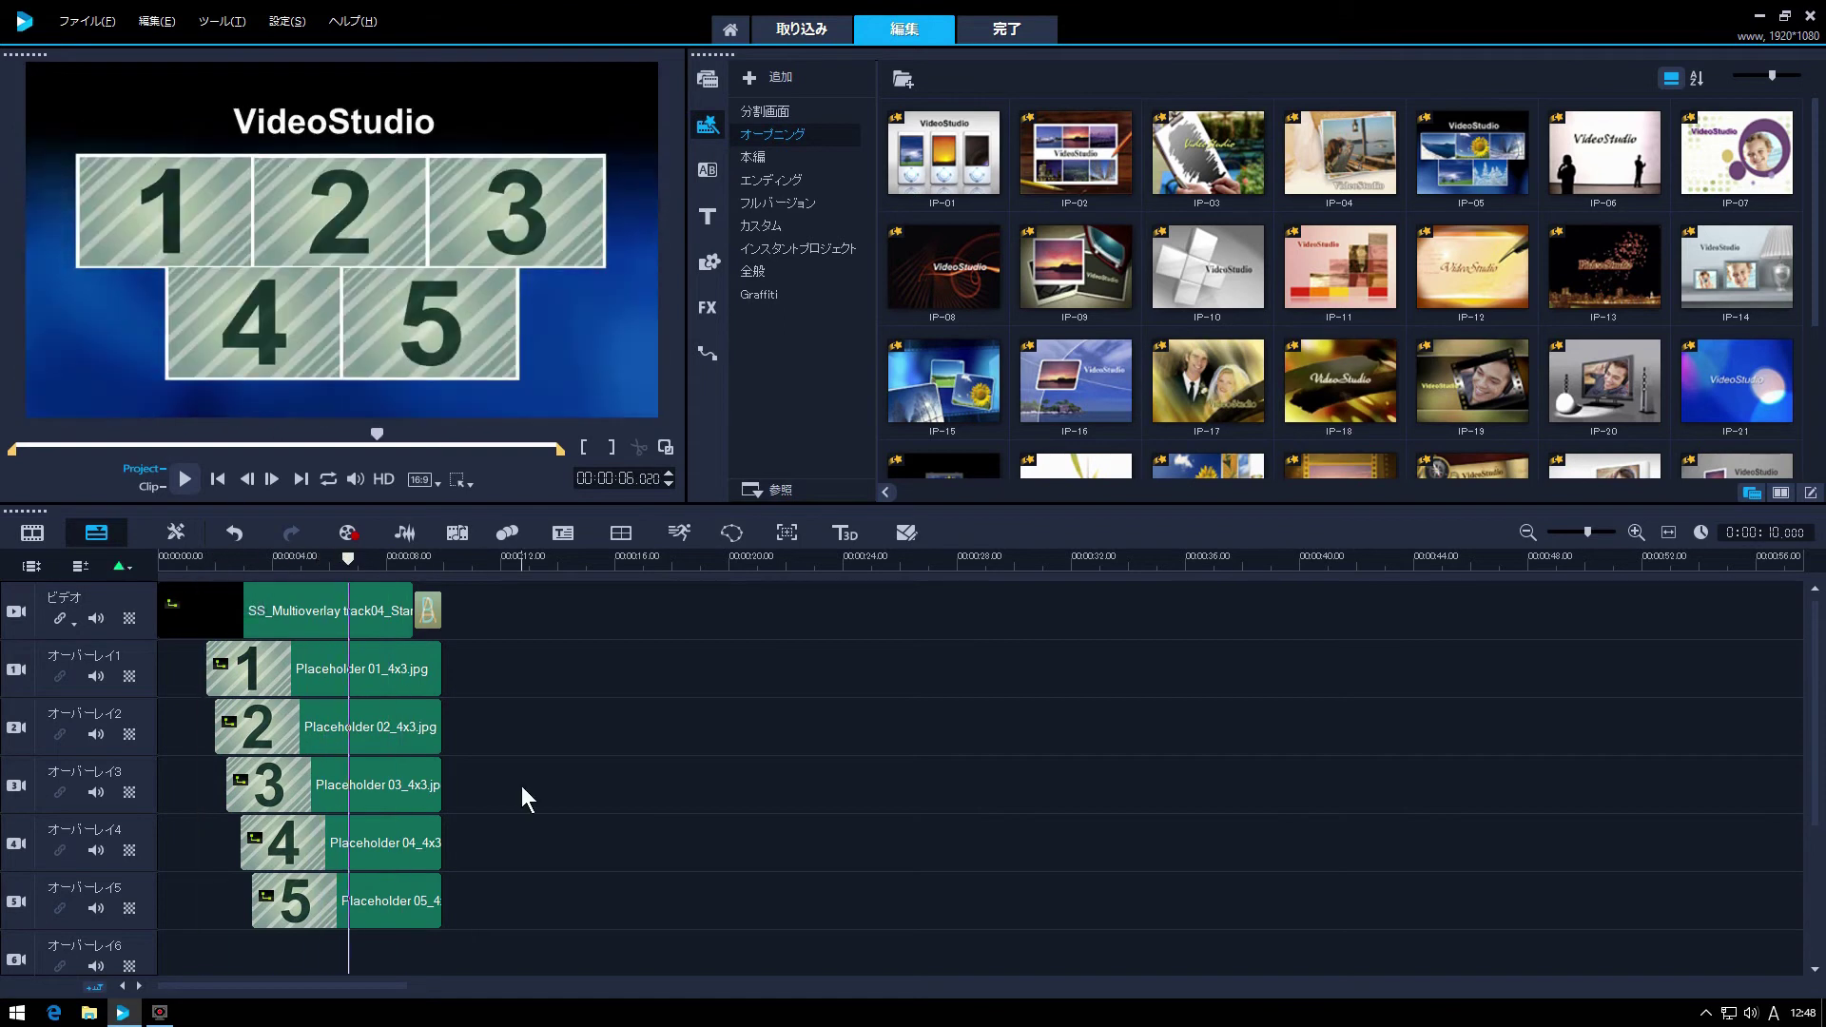
Step: Replace placeholder 1 on overlay track 1 with GUM01_PH03005.jpg from the moni2 media folder and preview it
{"action": "left_click", "coordinate": [708, 78]}
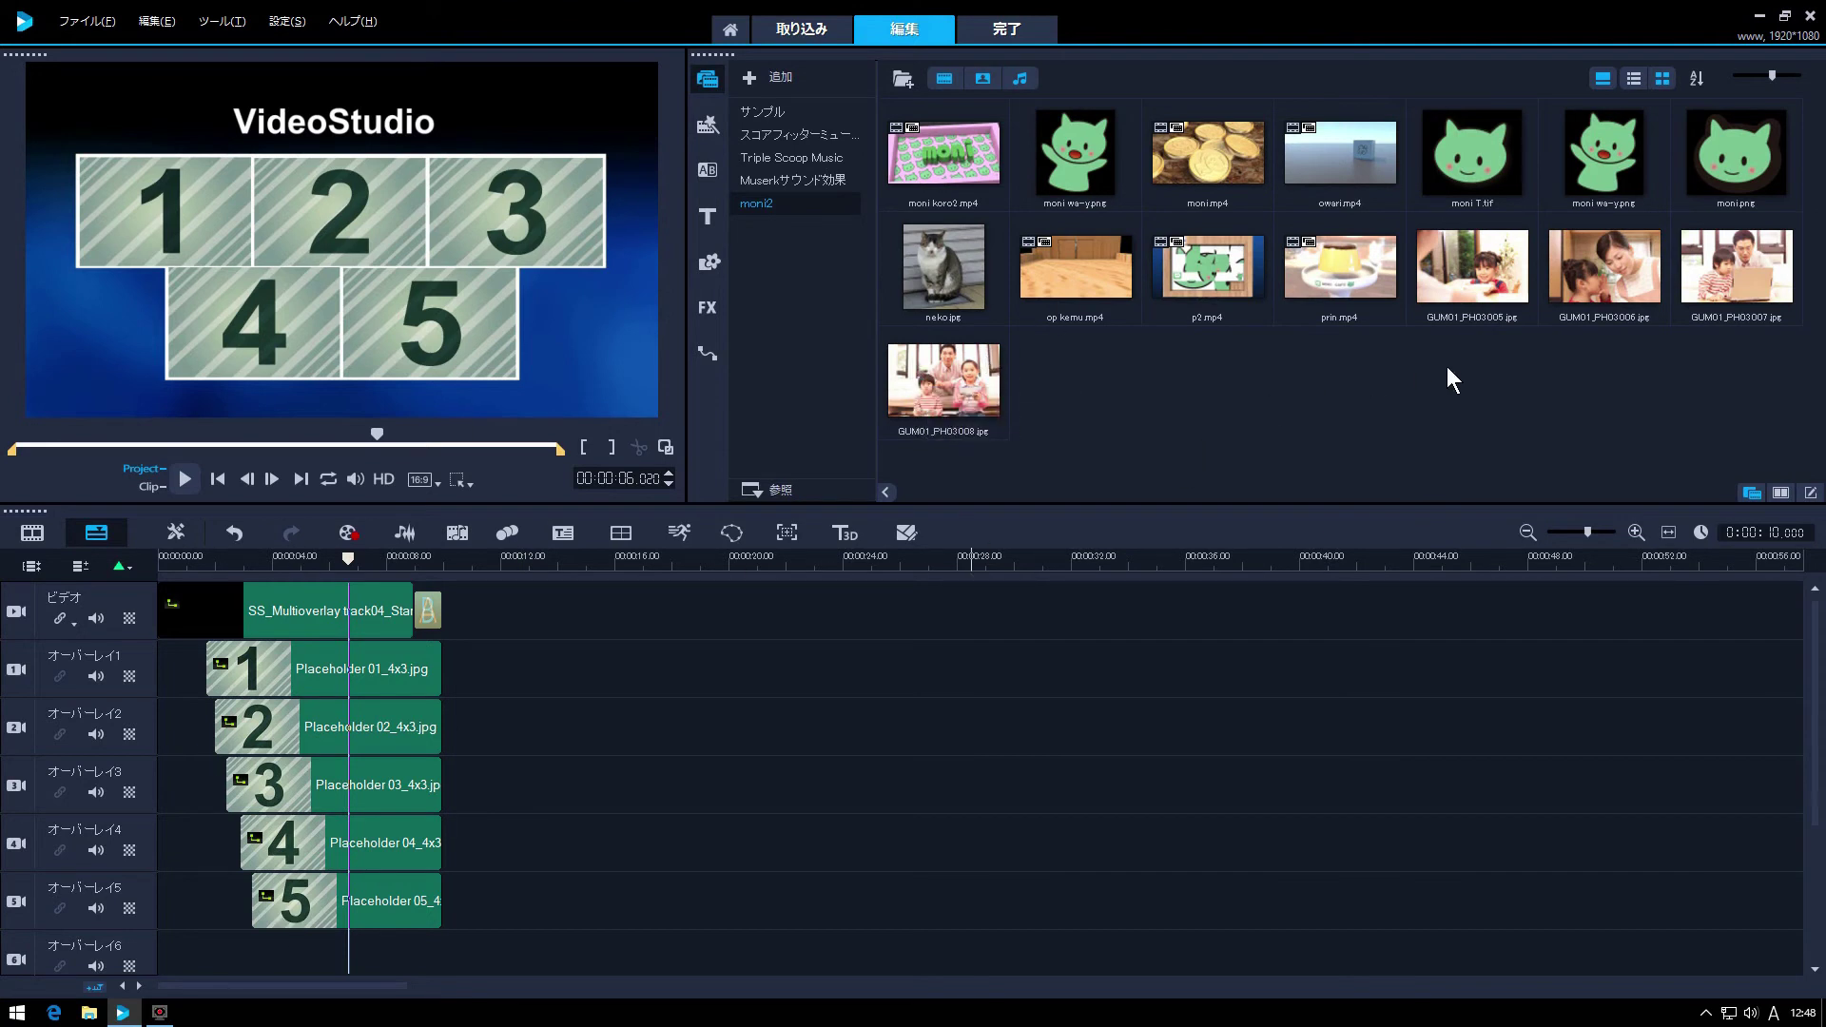
{"action": "left_click", "coordinate": [1469, 264]}
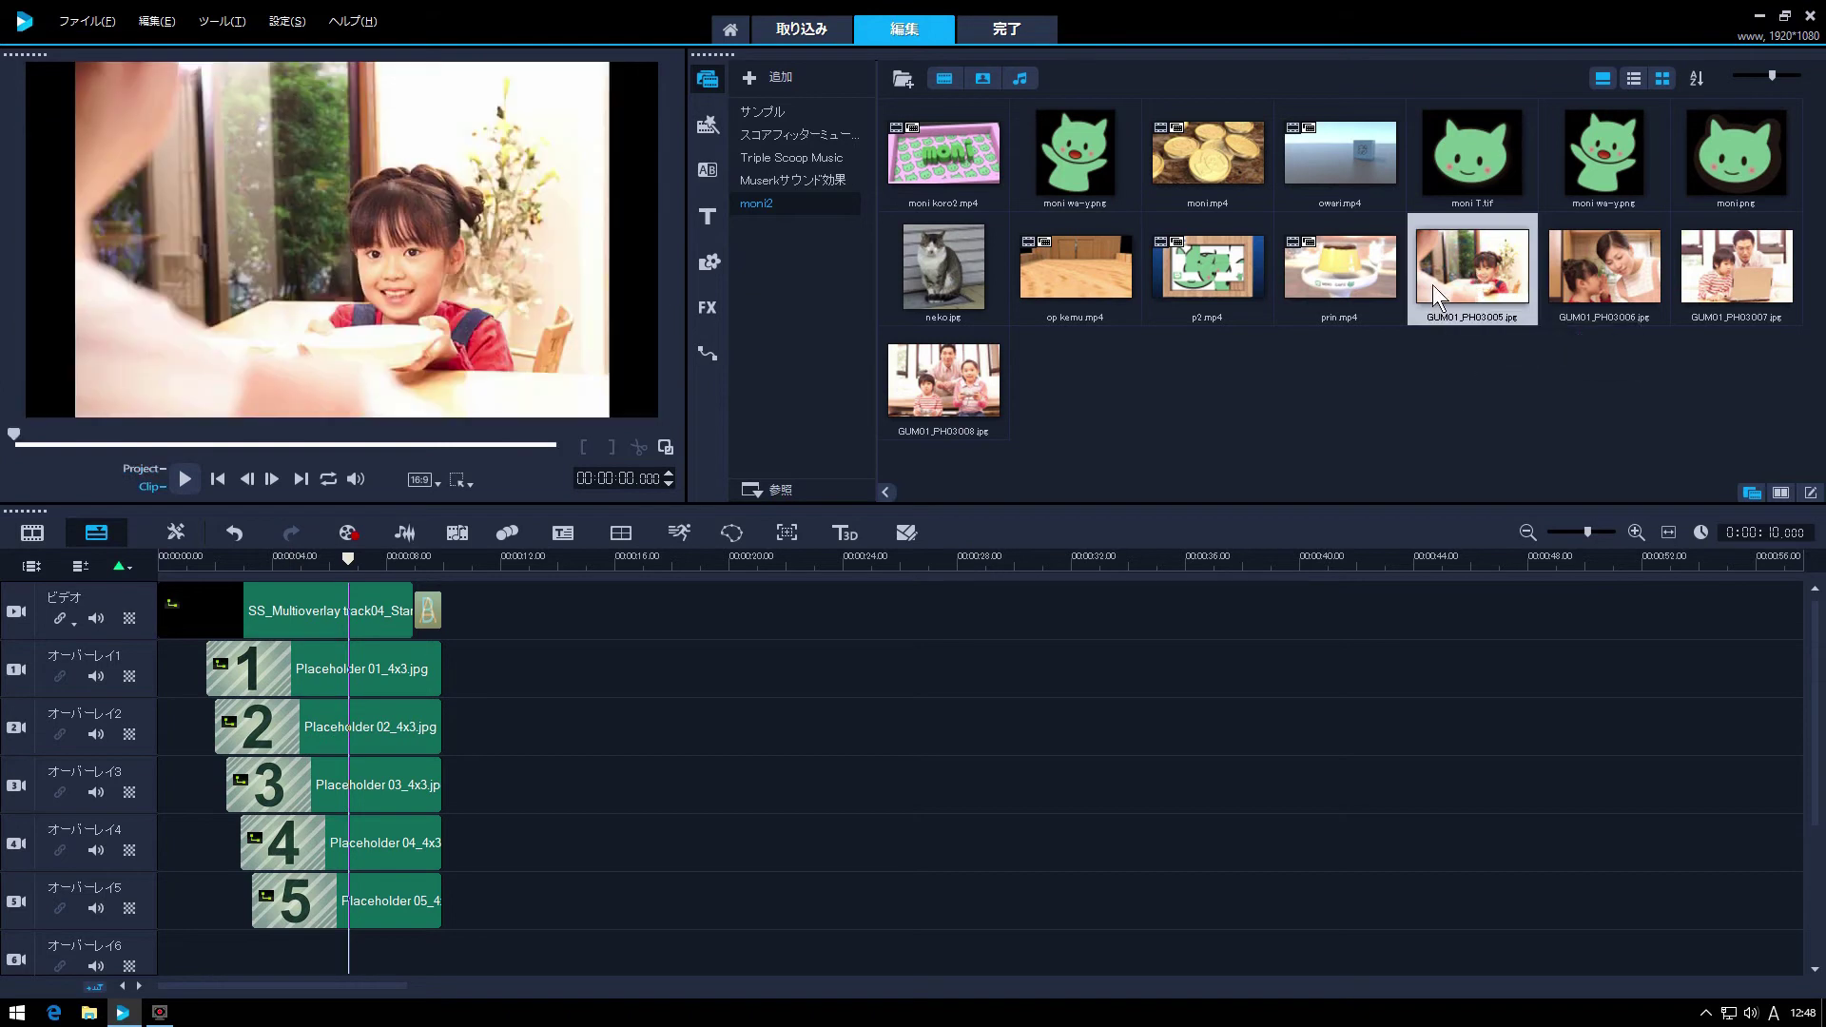
{"action": "left_click_drag", "start_coordinate": [1470, 270], "coordinate": [405, 667]}
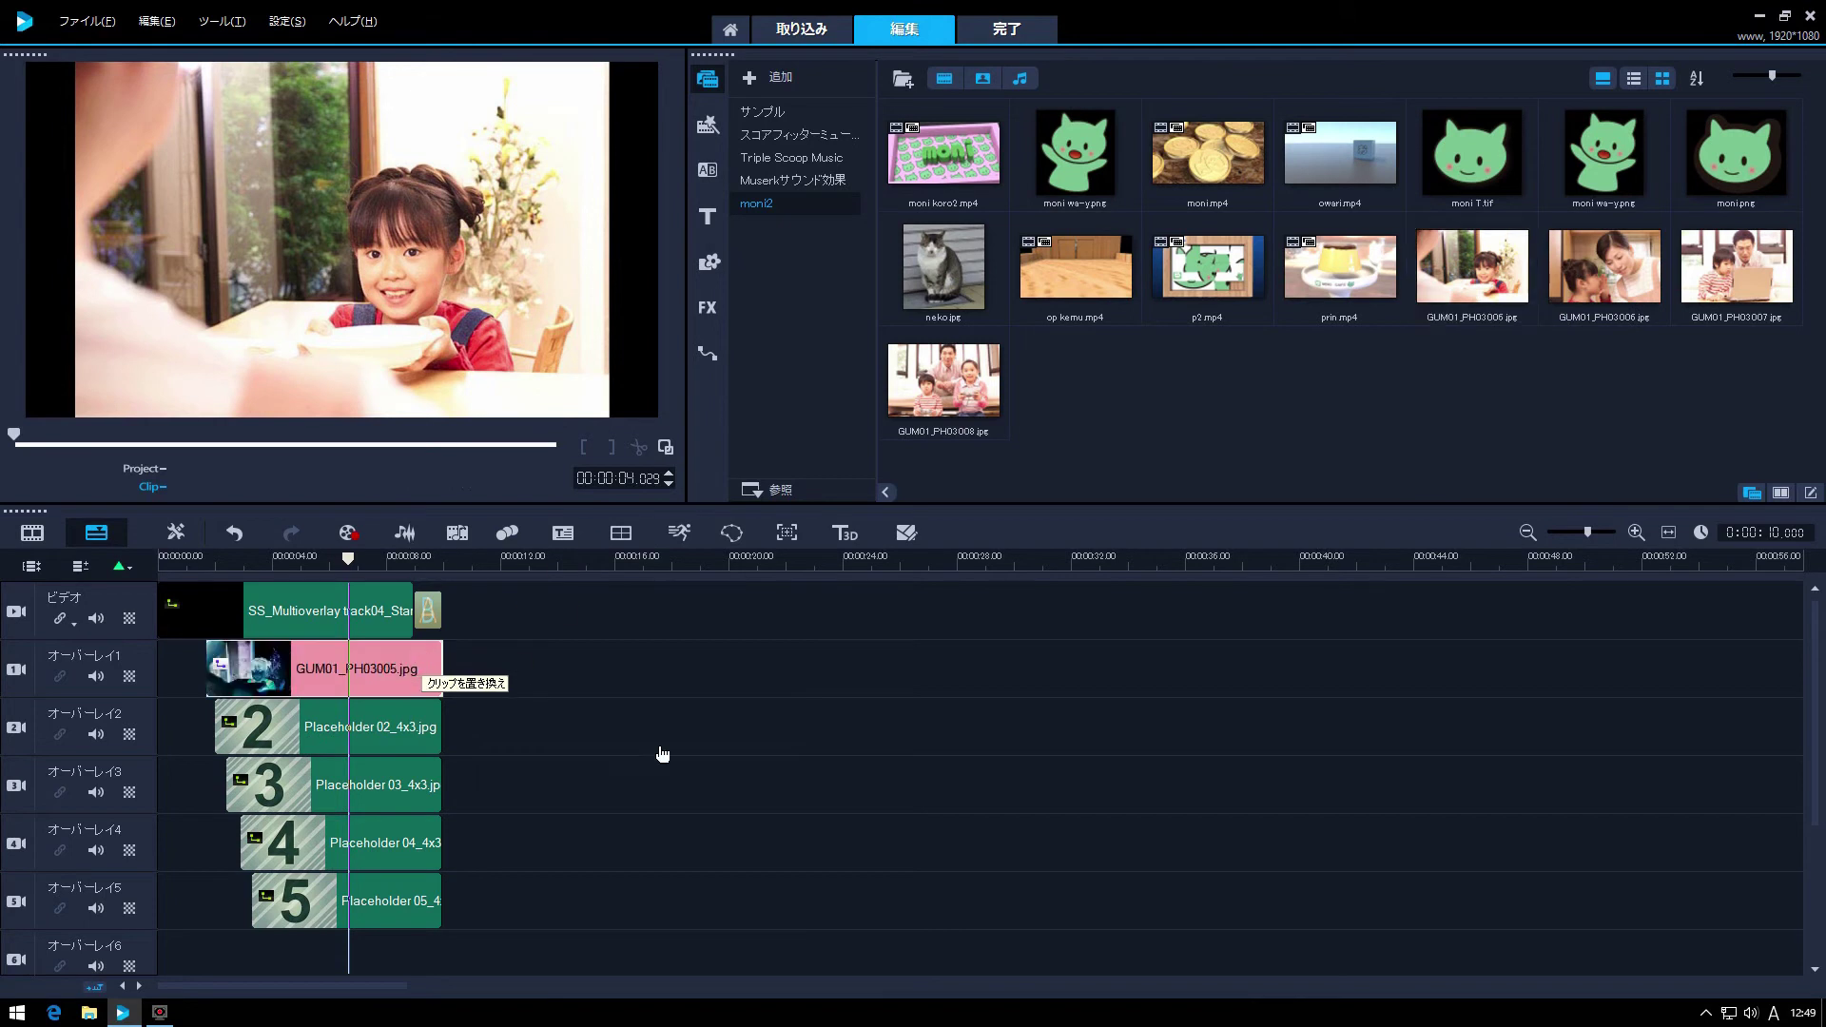
{"action": "mouse_move", "coordinate": [348, 558]}
{"action": "left_mouse_down"}
{"action": "mouse_move", "coordinate": [253, 570]}
{"action": "mouse_move", "coordinate": [317, 576]}
{"action": "left_mouse_up"}
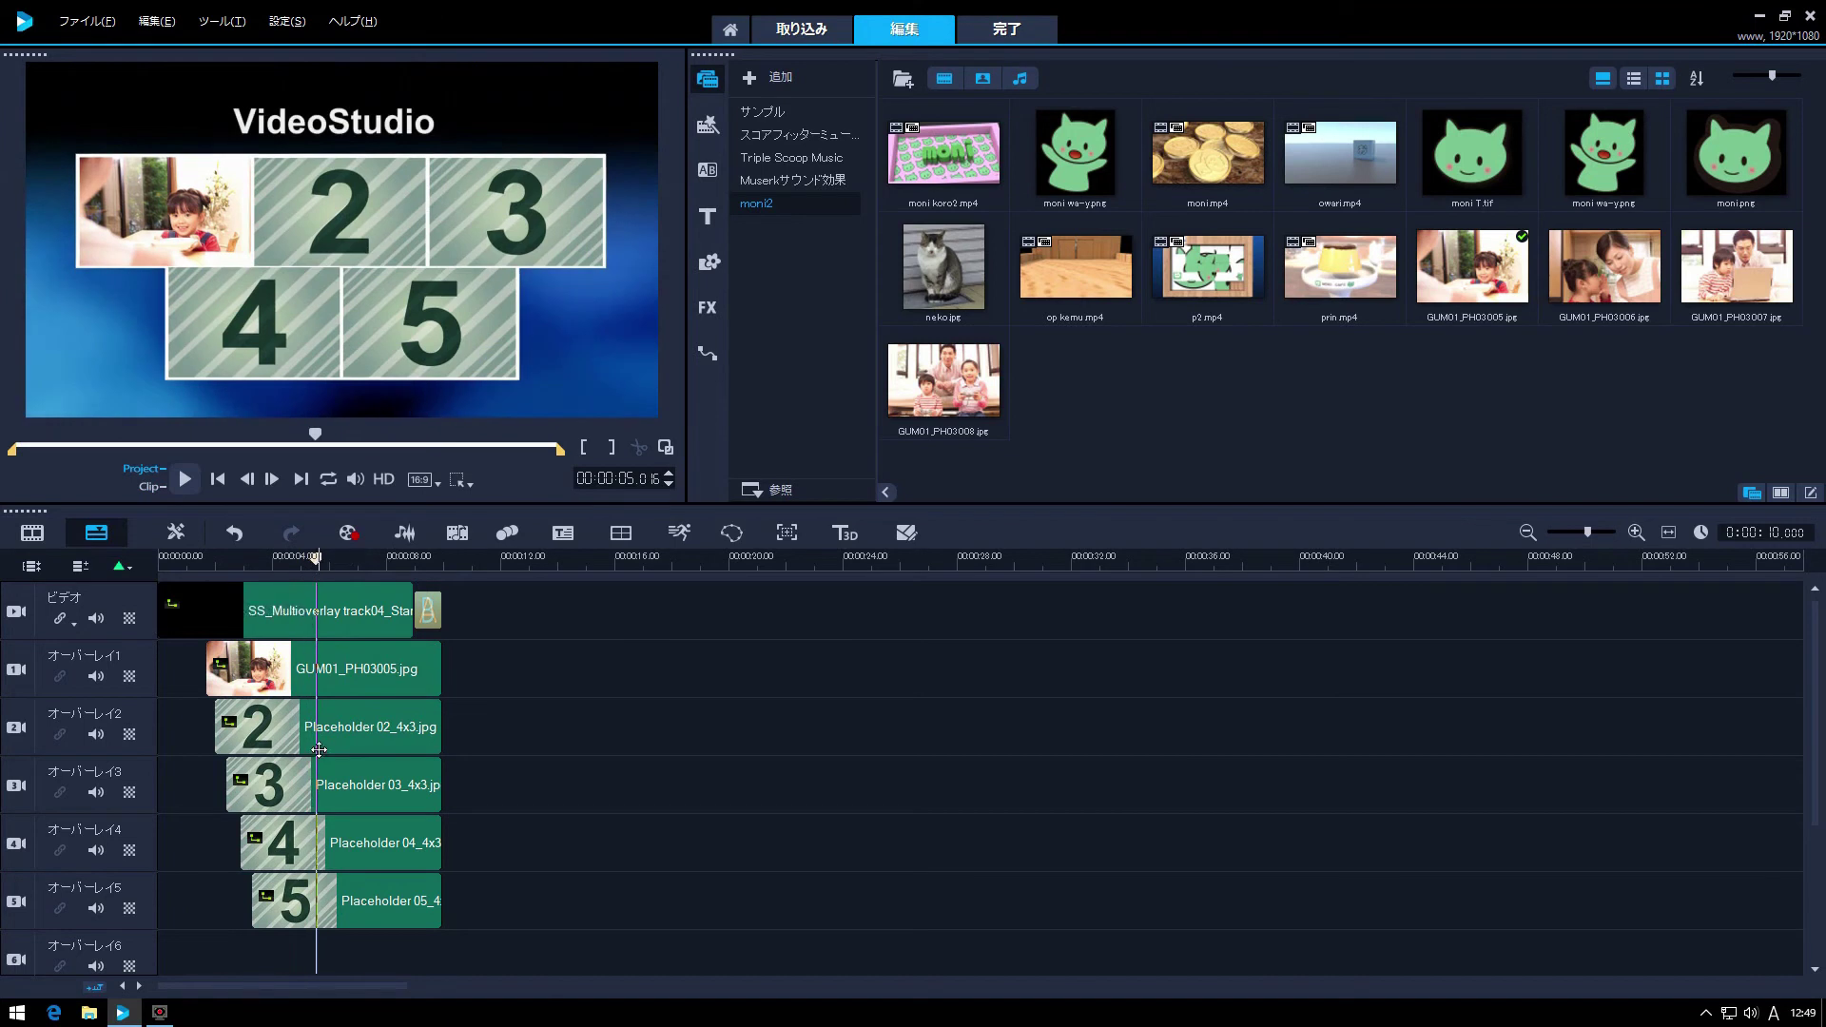
Step: Replace placeholders 2 and 3 on the overlay tracks with GUM01_PH03006.jpg and GUM01_PH03007.jpg
{"action": "left_click", "coordinate": [1612, 264]}
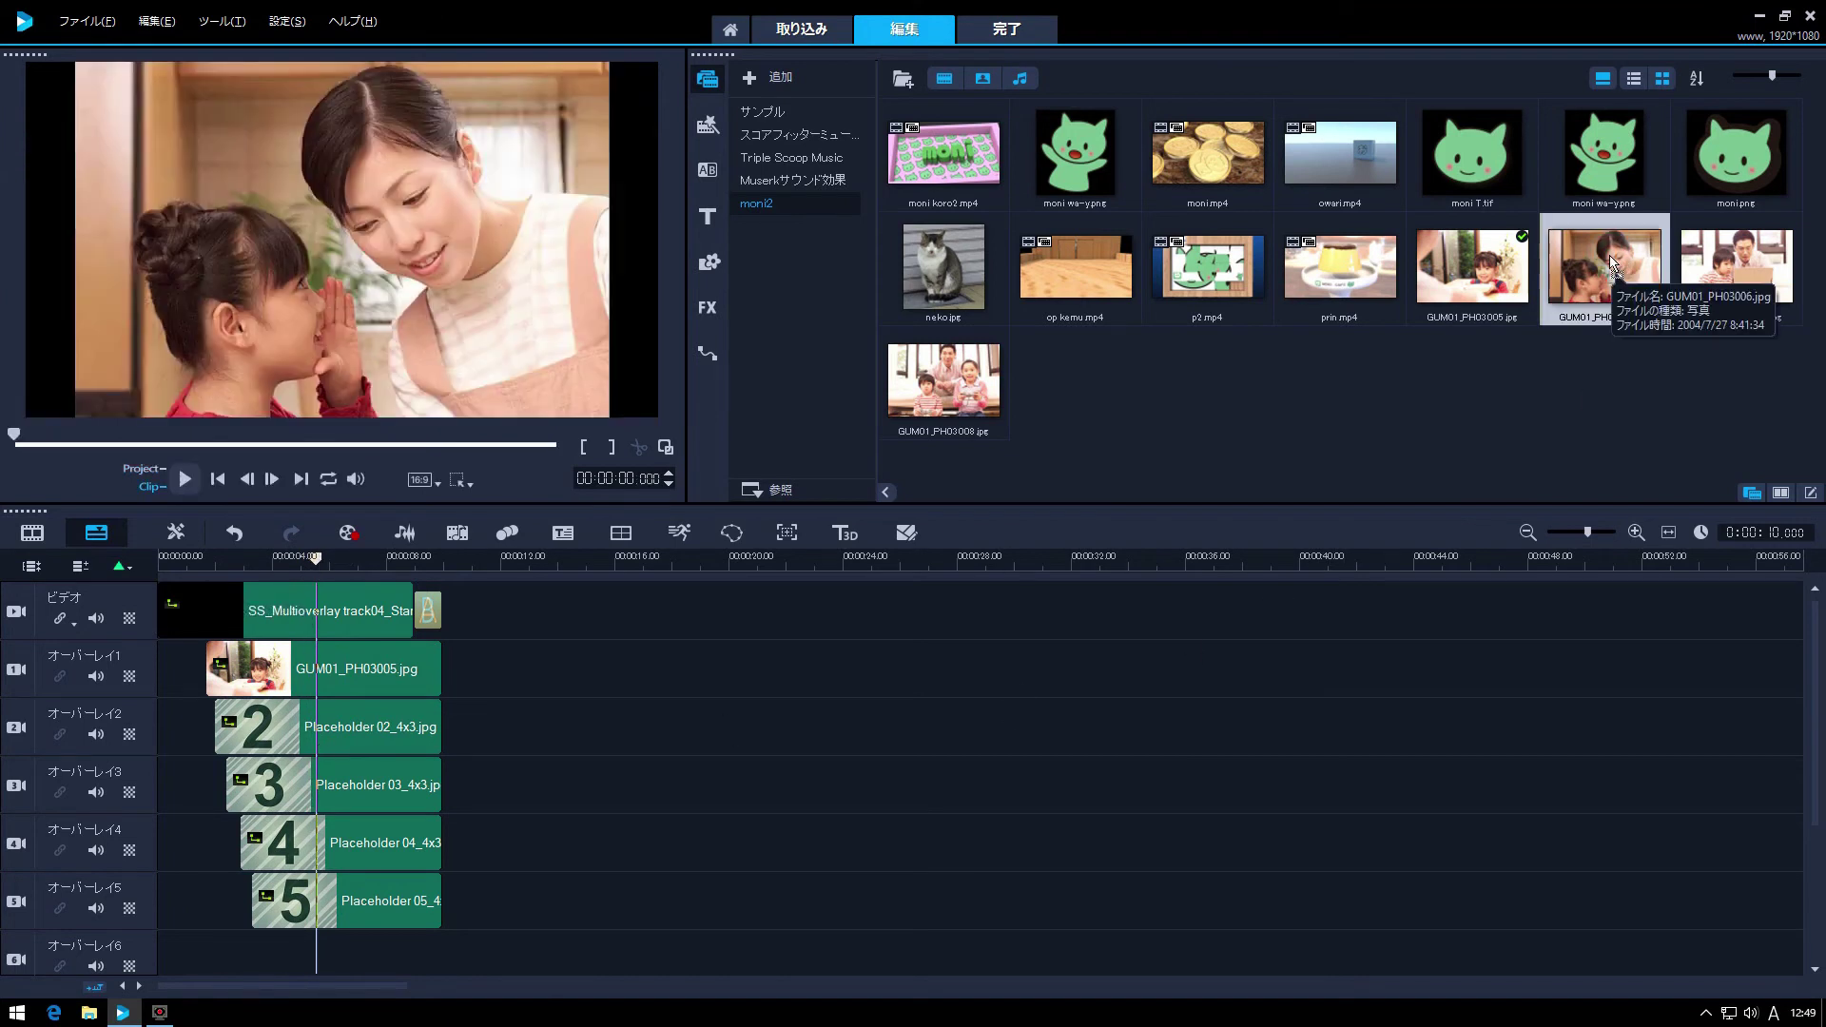
{"action": "left_click_drag", "start_coordinate": [1612, 264], "coordinate": [382, 730]}
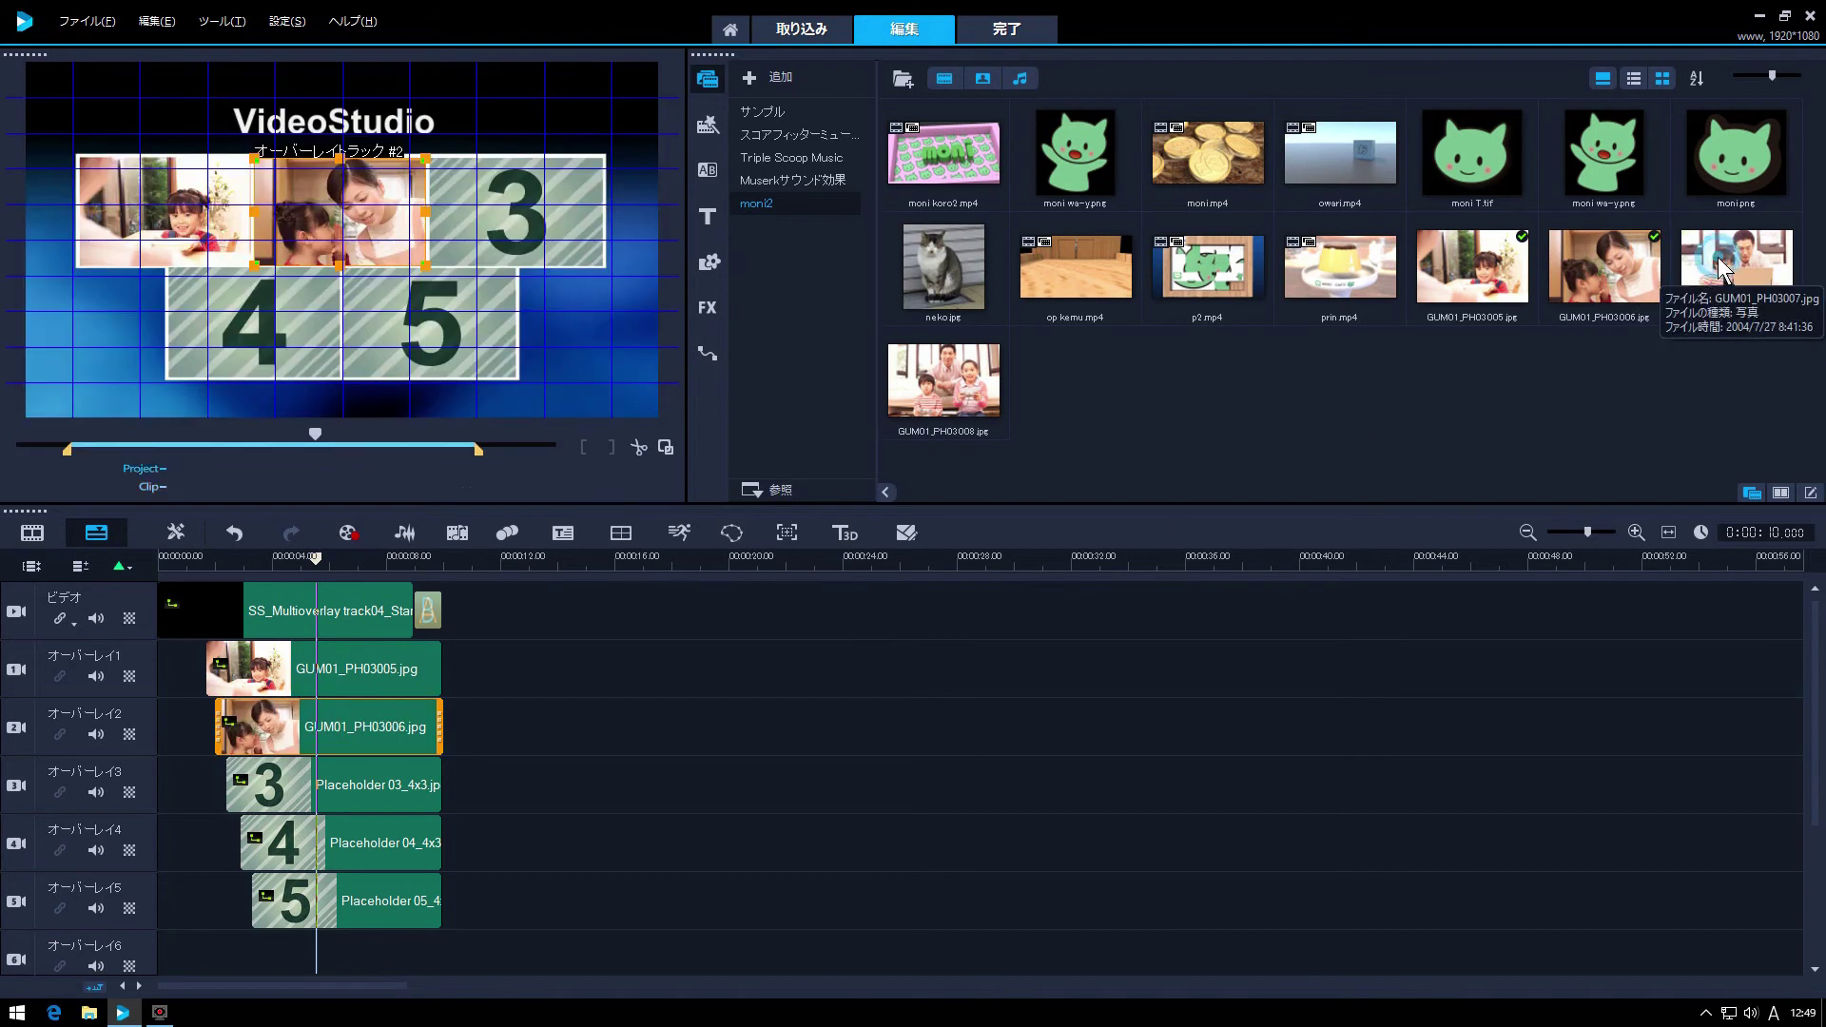
{"action": "left_click", "coordinate": [1718, 256]}
{"action": "left_click_drag", "start_coordinate": [1722, 266], "coordinate": [349, 797]}
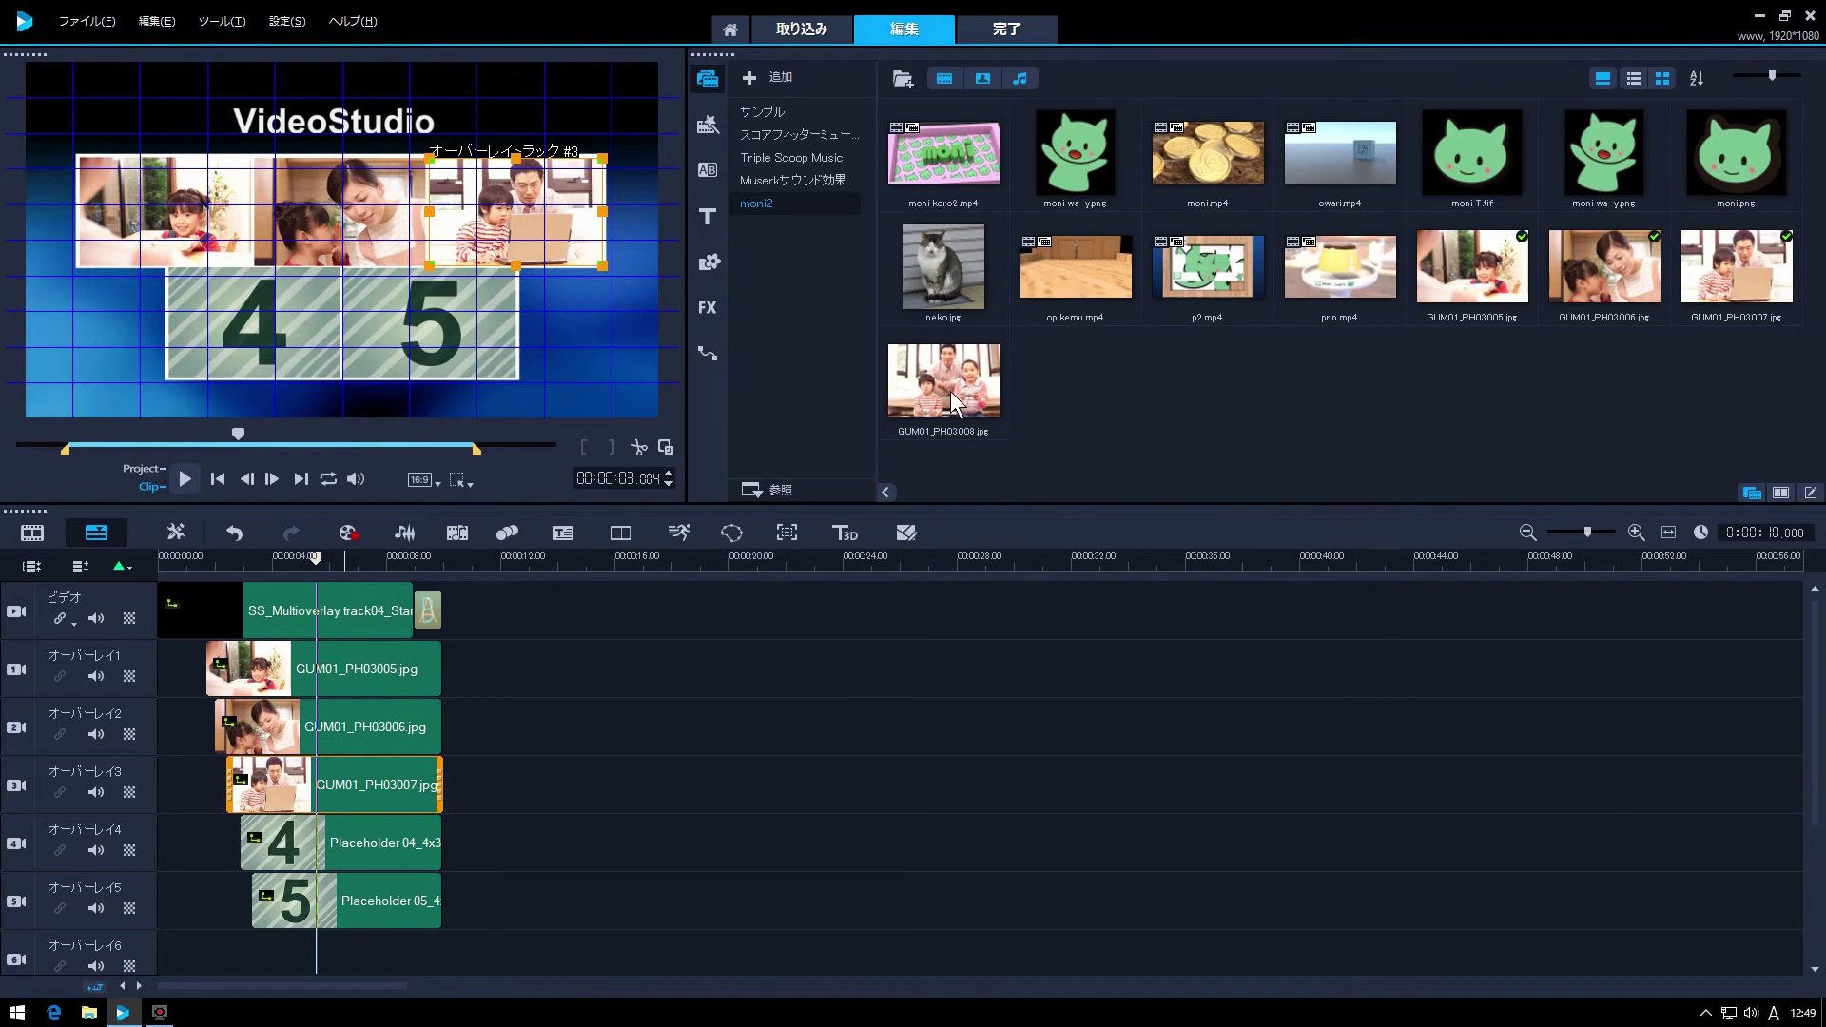
Step: Replace placeholders 4 and 5 on the overlay tracks with GUM01_PH03008.jpg and neko.jpg
{"action": "left_click", "coordinate": [949, 398]}
{"action": "left_click_drag", "start_coordinate": [954, 393], "coordinate": [447, 842]}
{"action": "left_click", "coordinate": [941, 265]}
{"action": "left_click_drag", "start_coordinate": [941, 264], "coordinate": [411, 909]}
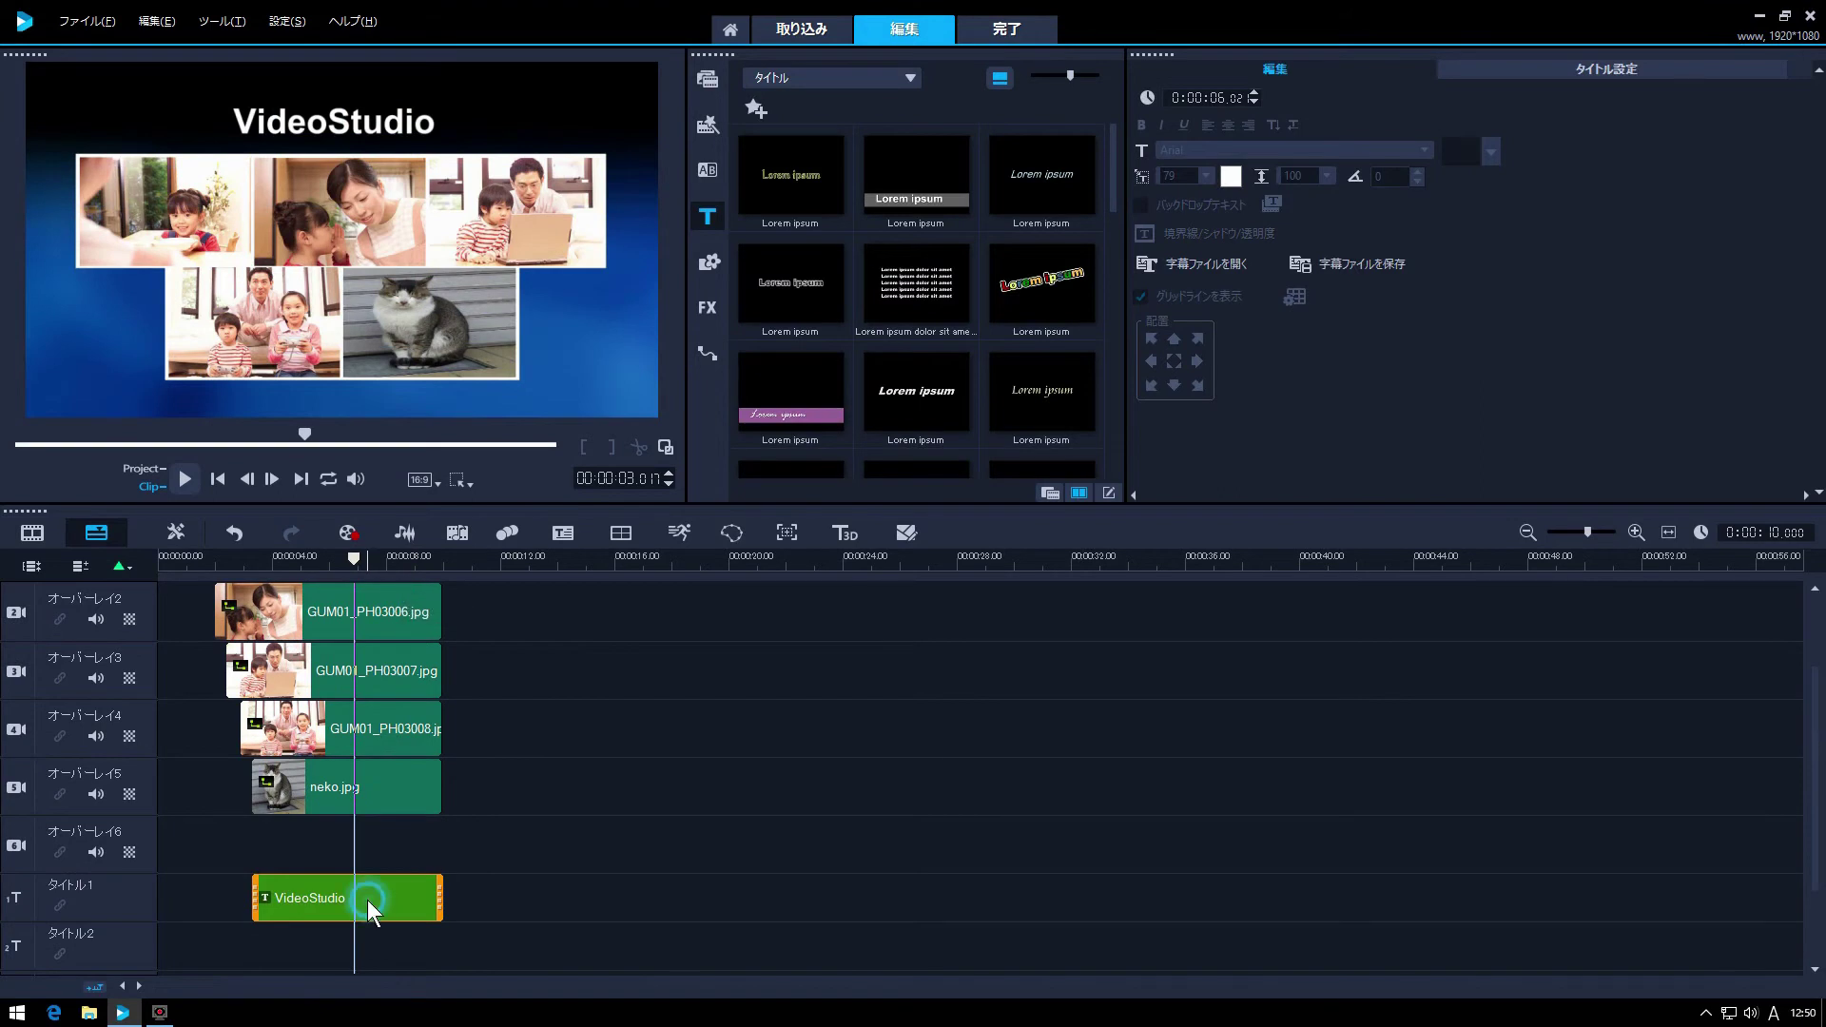
Step: Change the template's title text on title track 1 to "moniko" and preview it above the photos
{"action": "left_click", "coordinate": [368, 900]}
{"action": "left_click", "coordinate": [430, 128]}
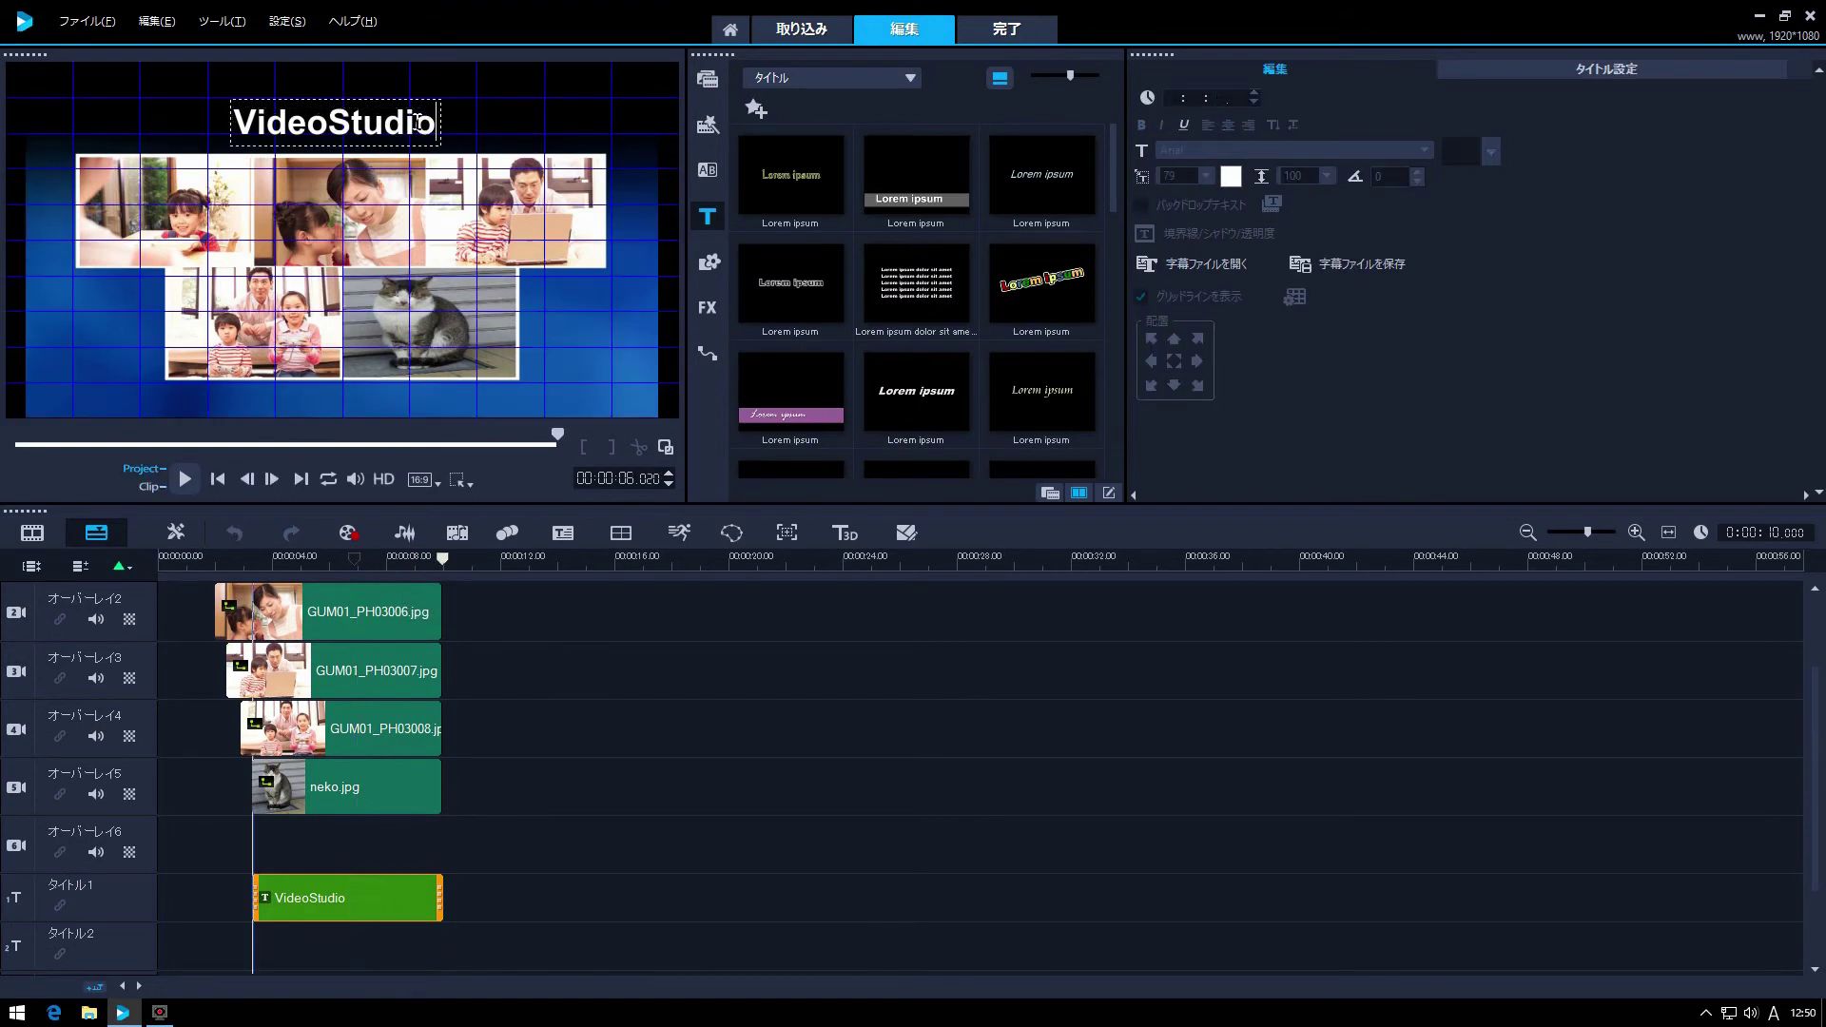
{"action": "key", "text": "BackSpace"}
{"action": "key", "text": "BackSpace"}
{"action": "key", "text": "BackSpace"}
{"action": "key", "text": "BackSpace"}
{"action": "key", "text": "BackSpace"}
{"action": "key", "text": "BackSpace"}
{"action": "key", "text": "BackSpace"}
{"action": "key", "text": "BackSpace"}
{"action": "key", "text": "BackSpace"}
{"action": "key", "text": "BackSpace"}
{"action": "key", "text": "BackSpace"}
{"action": "type", "text": "moniko"}
{"action": "left_click", "coordinate": [448, 111]}
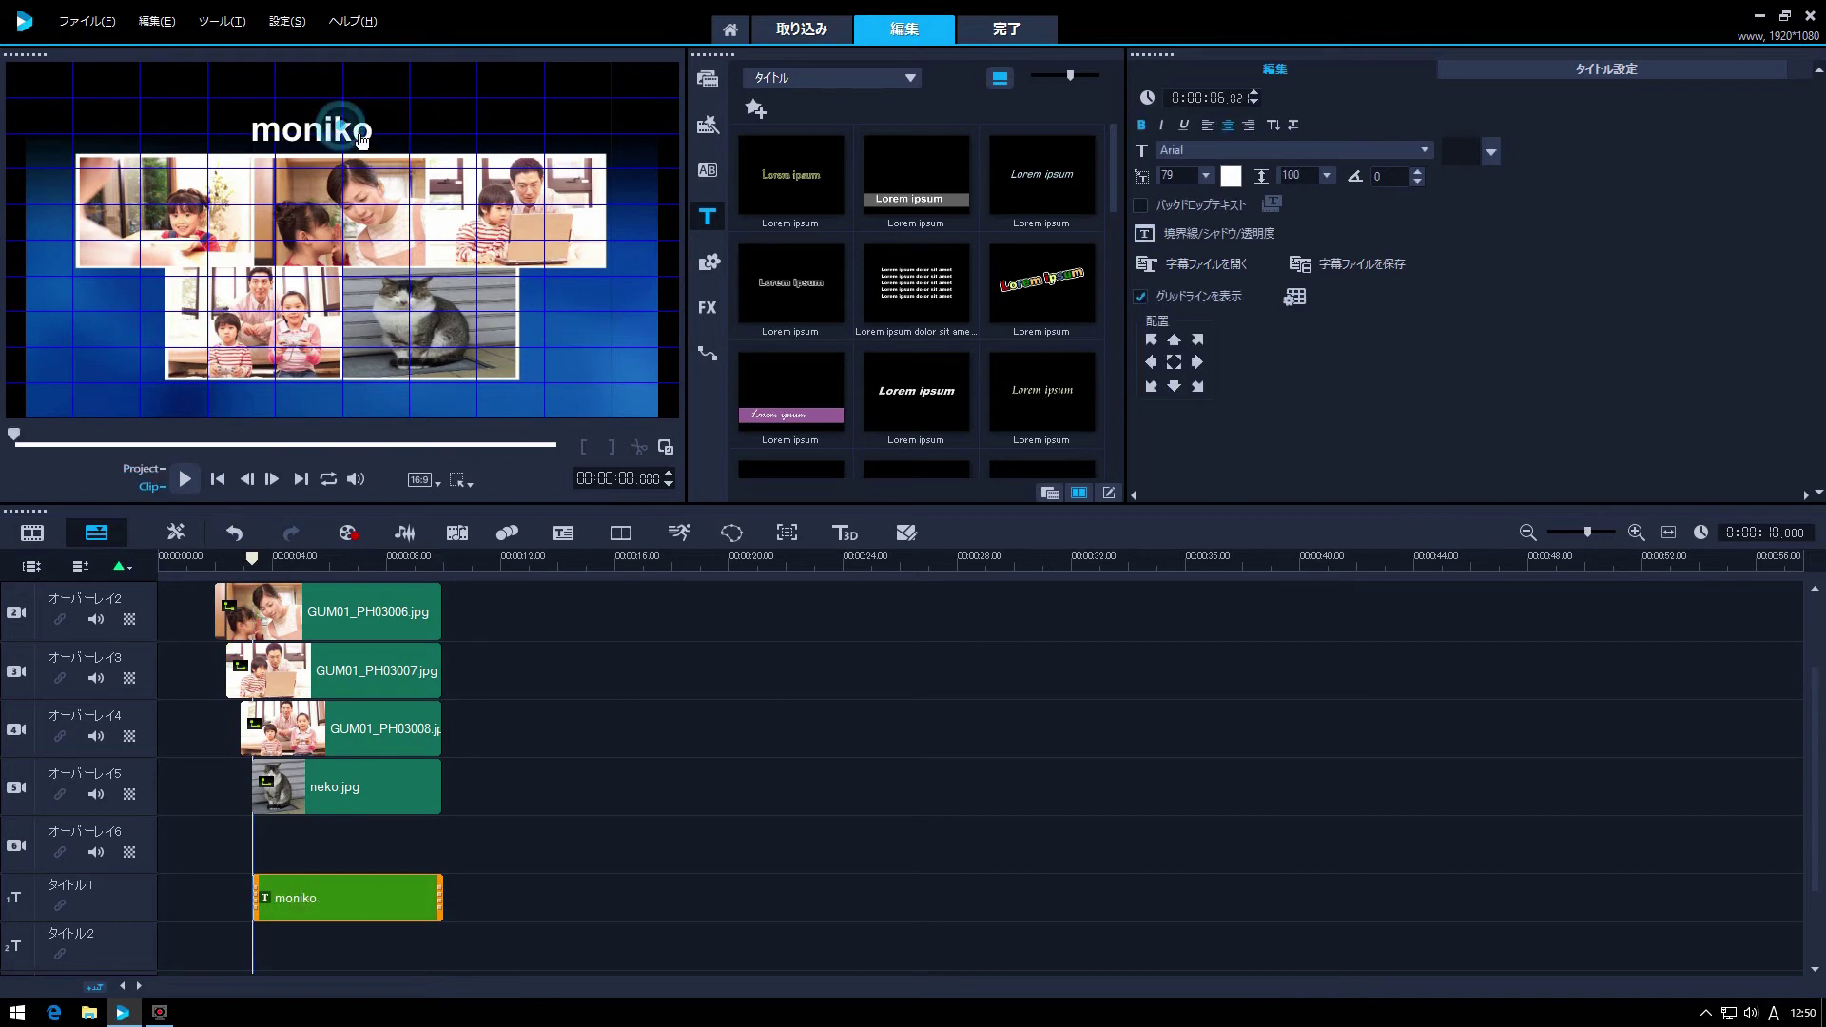
{"action": "left_click_drag", "start_coordinate": [252, 557], "coordinate": [385, 556]}
Step: Try adding the 本編 template IP-20 after the opening clips, scrub through its placeholders, and undo the insertion
{"action": "left_click", "coordinate": [708, 125]}
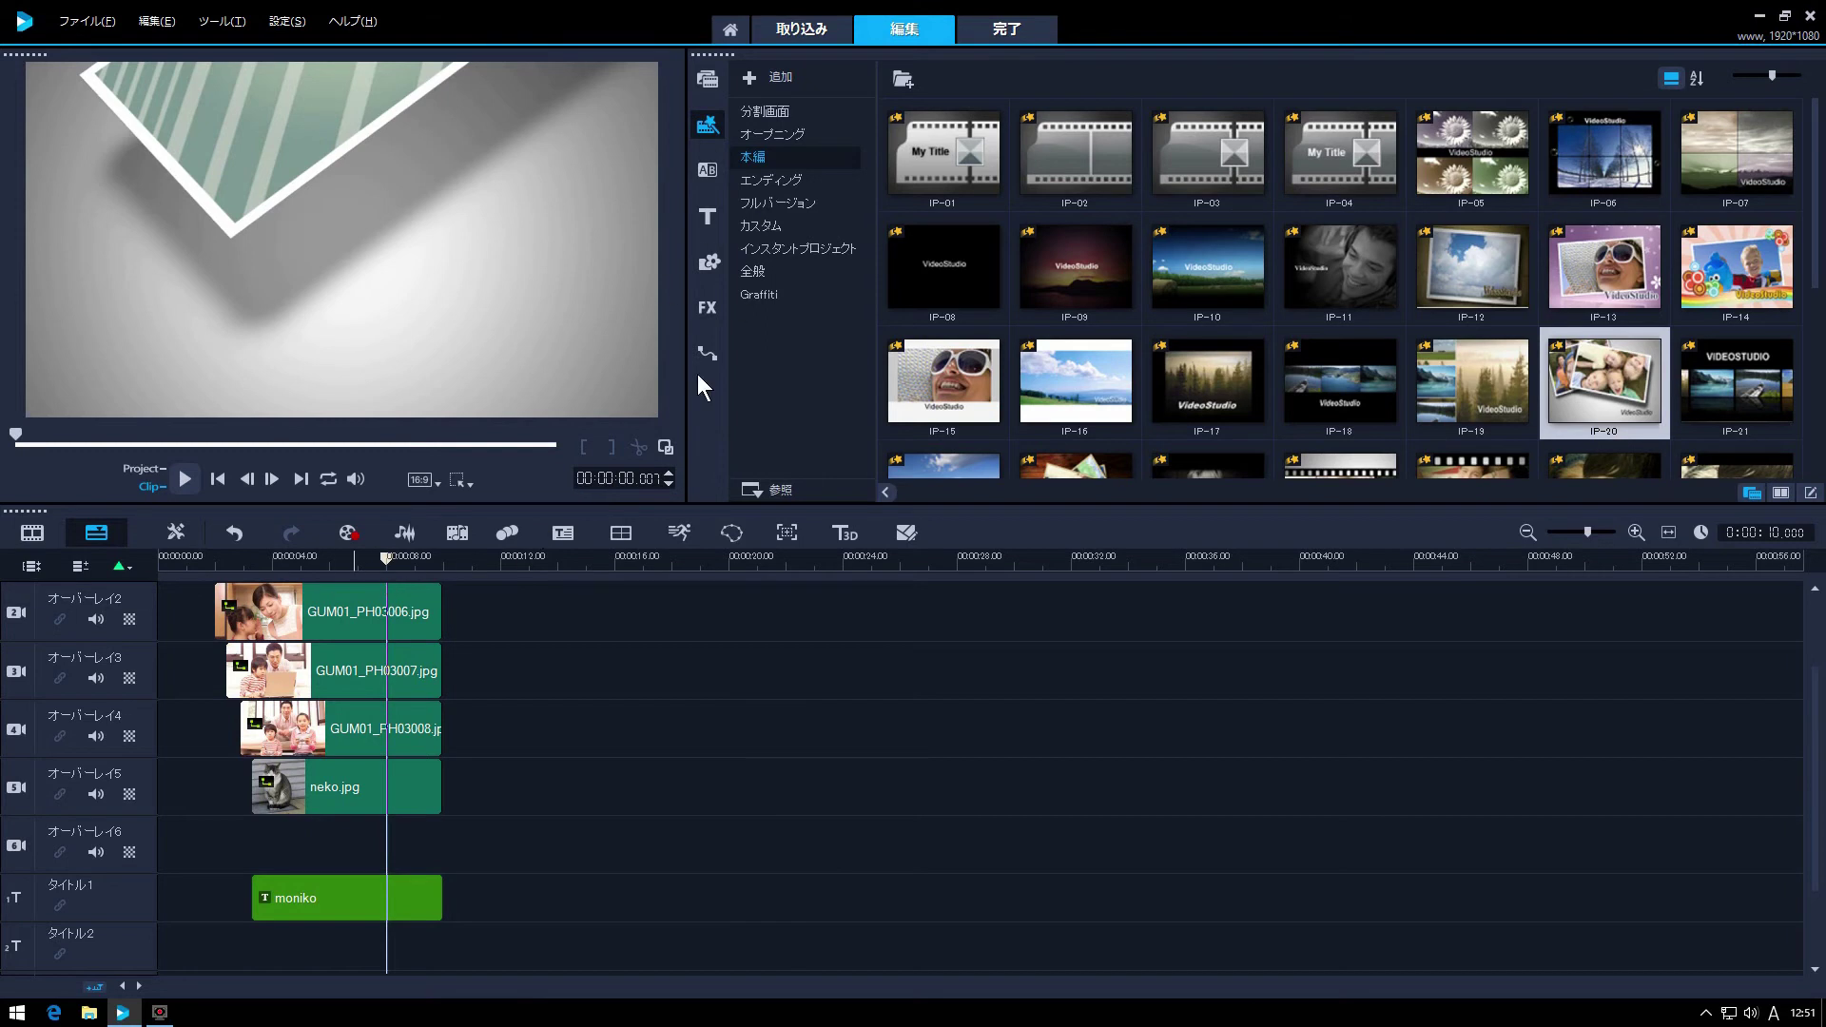
{"action": "left_click", "coordinate": [25, 433]}
{"action": "left_click_drag", "start_coordinate": [26, 436], "coordinate": [353, 452]}
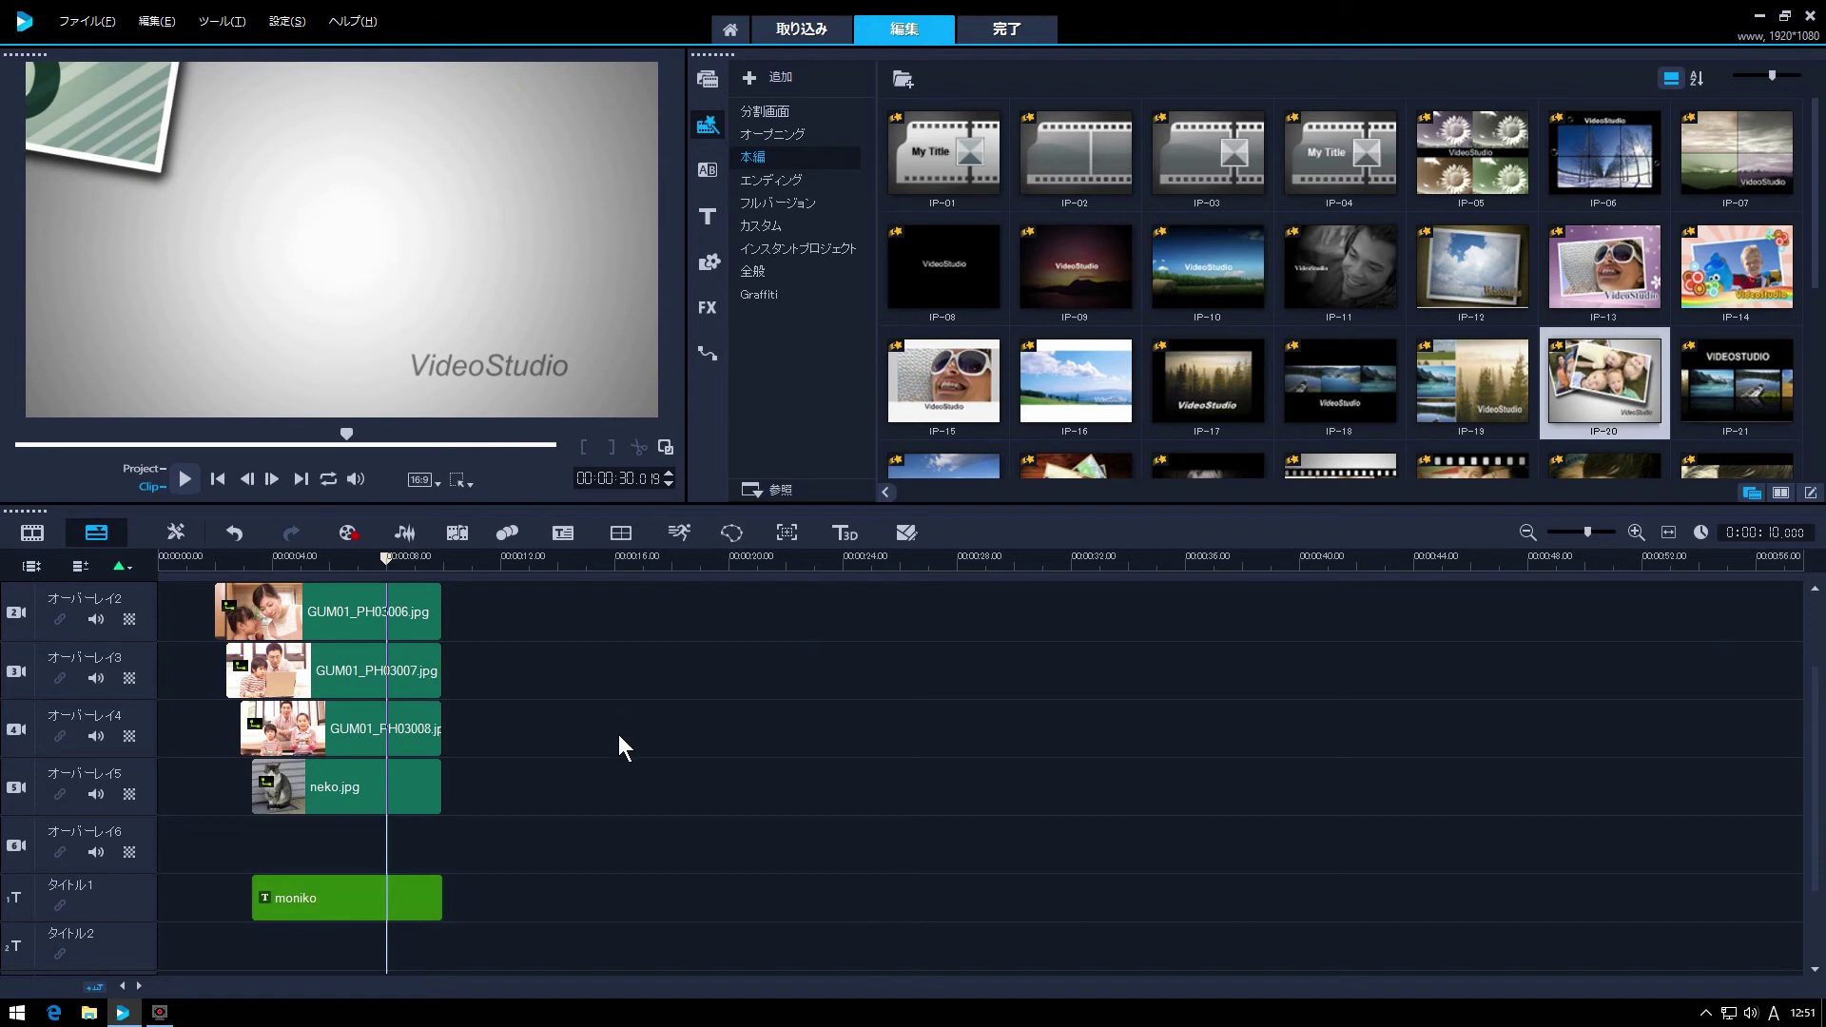
{"action": "left_click_drag", "start_coordinate": [1595, 385], "coordinate": [927, 704]}
{"action": "left_click_drag", "start_coordinate": [850, 772], "coordinate": [795, 736]}
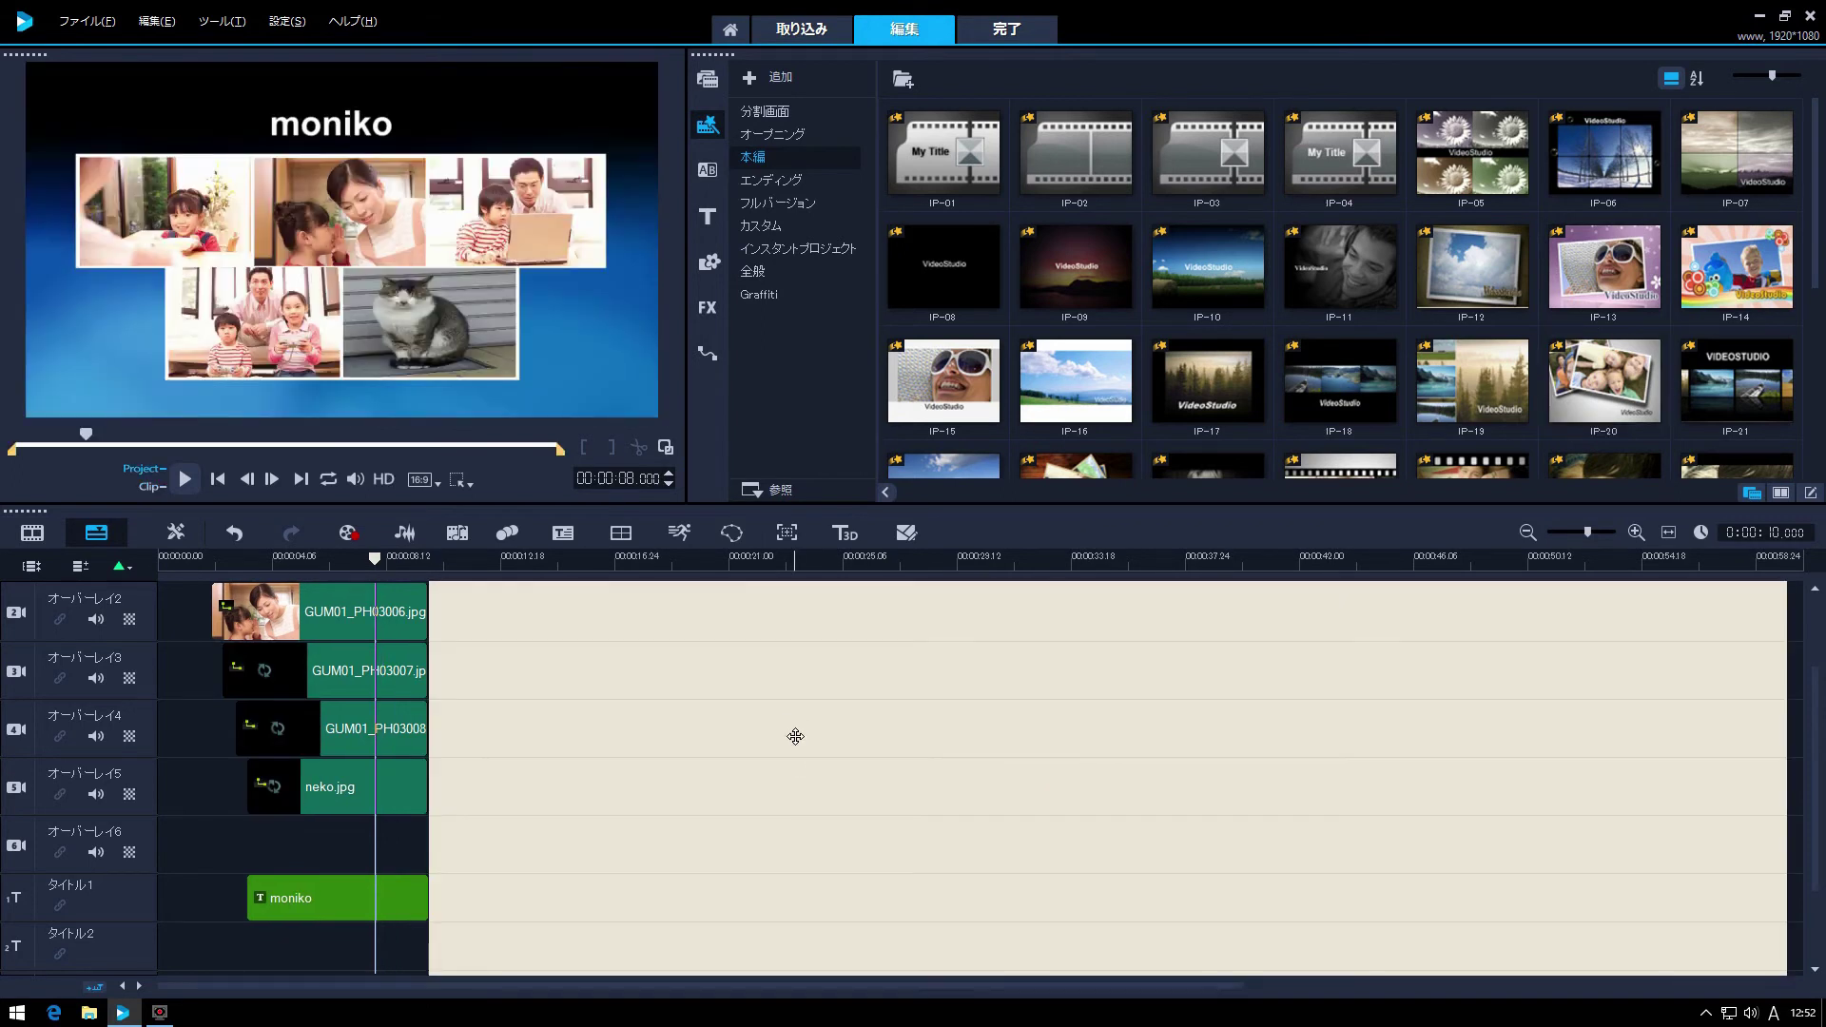
{"action": "left_click_drag", "start_coordinate": [770, 714], "coordinate": [771, 715]}
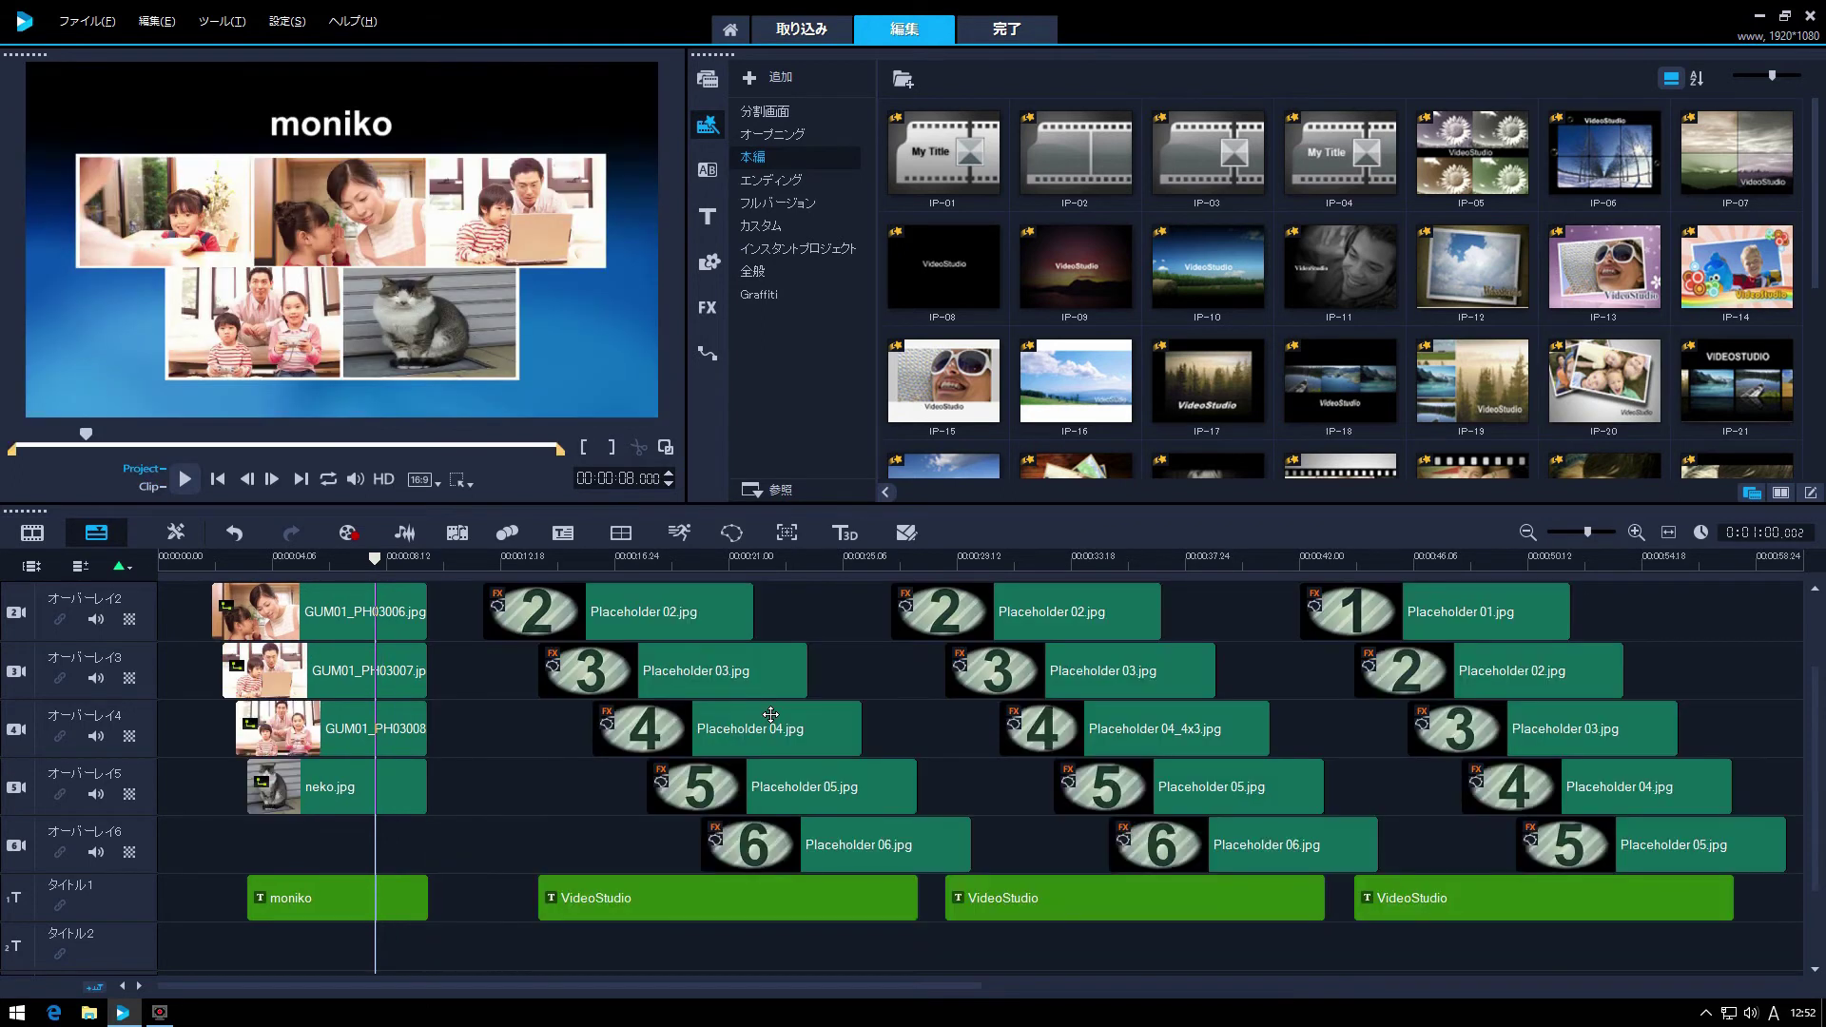
{"action": "left_click_drag", "start_coordinate": [375, 559], "coordinate": [1026, 592]}
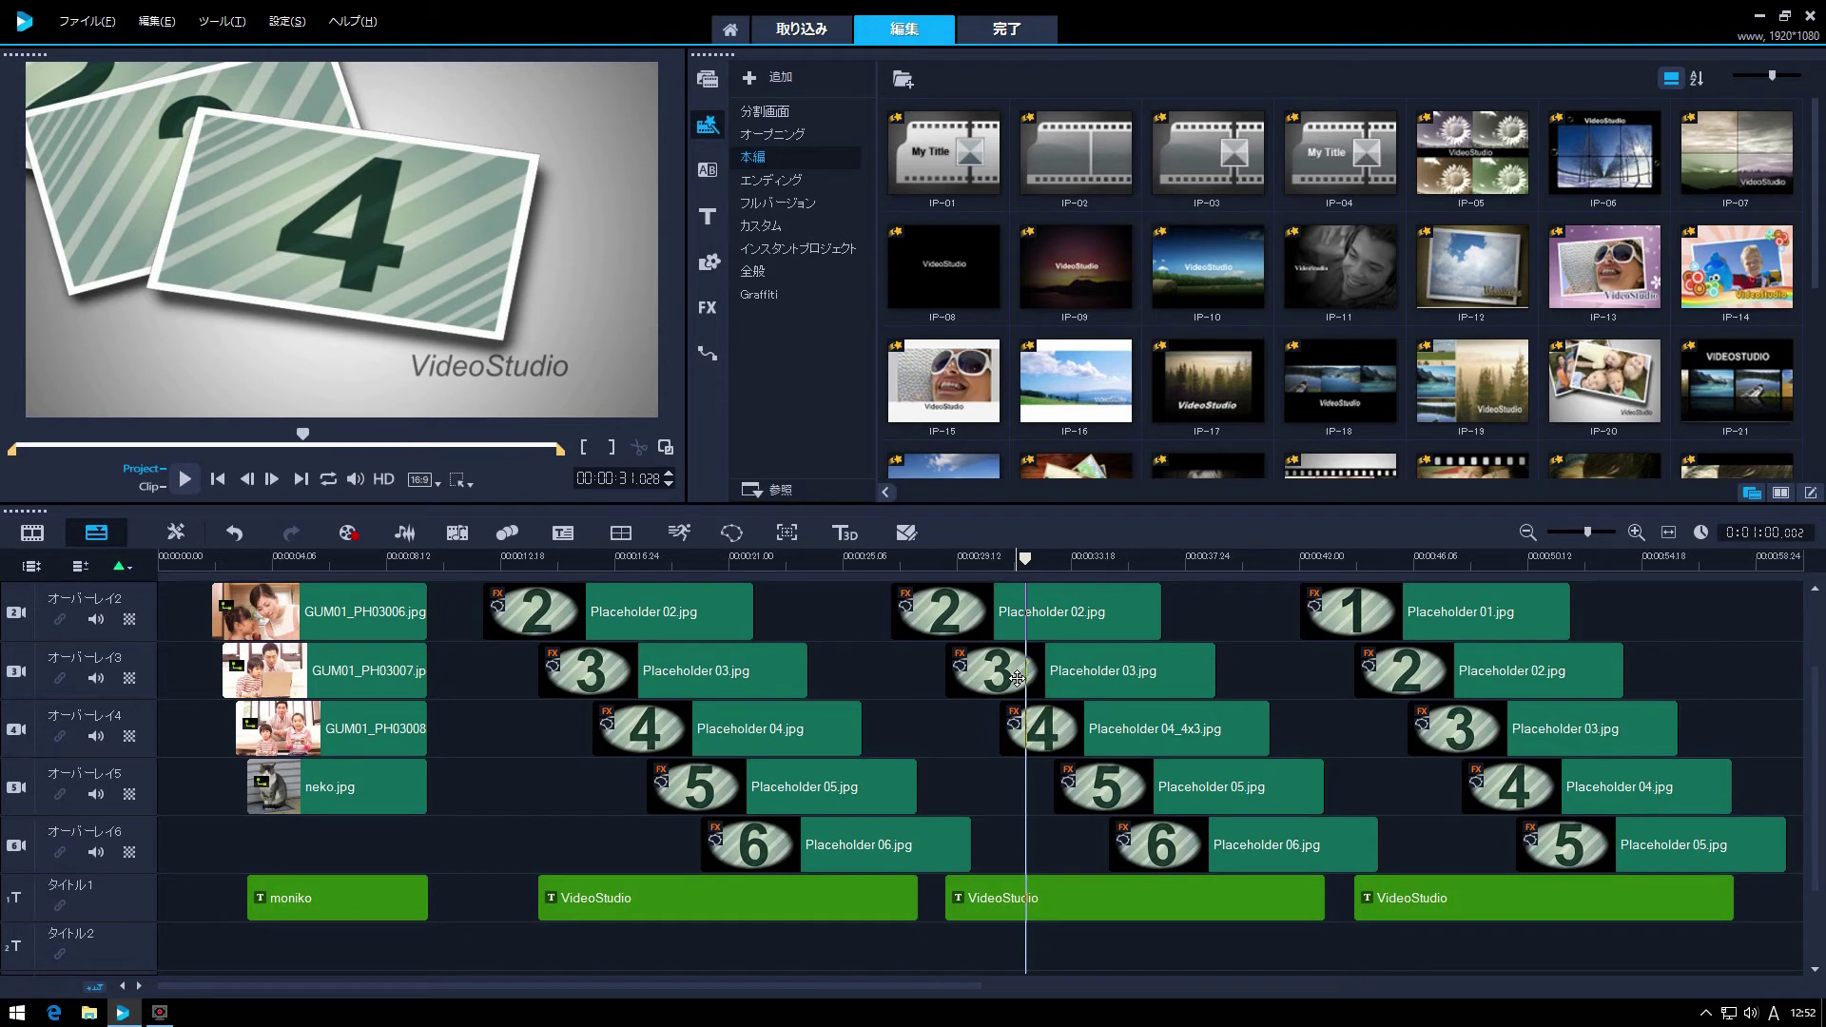
{"action": "key", "text": "ctrl+z"}
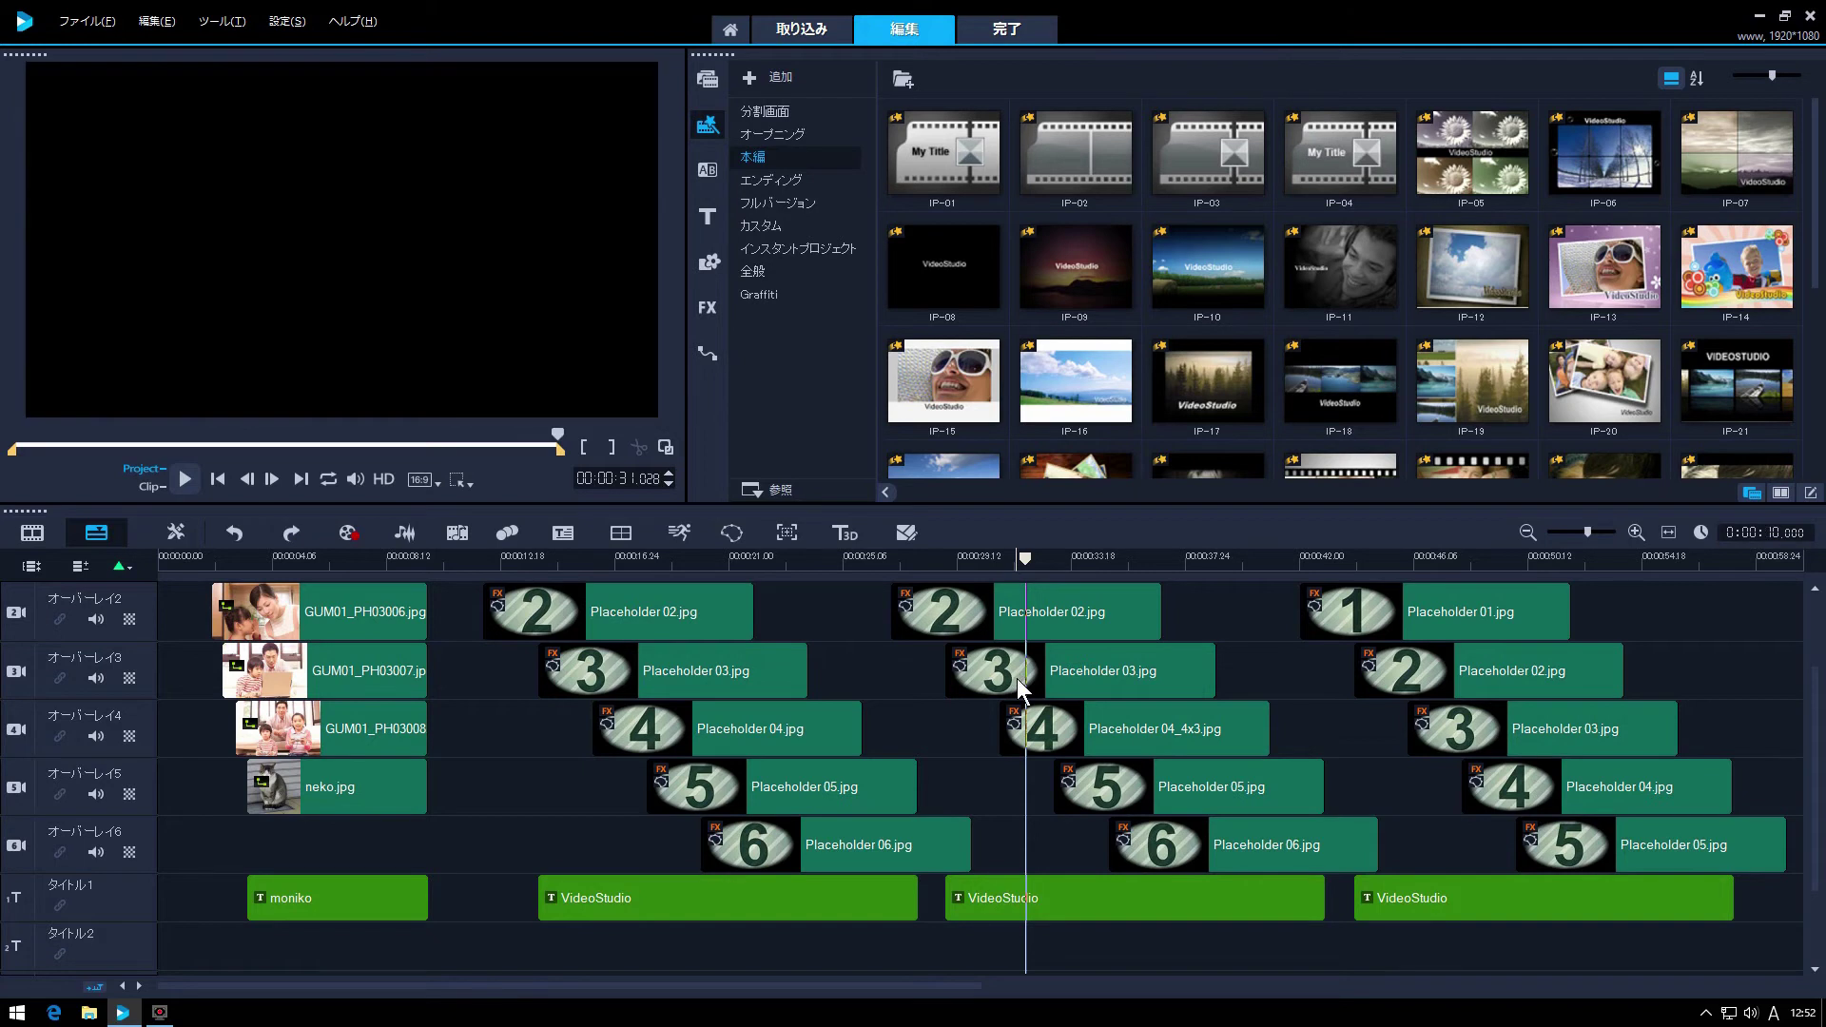
Step: Start a new project and place GUM01_PH03005.jpg on overlay track 1 at about 4 seconds
{"action": "key", "text": "ctrl+n"}
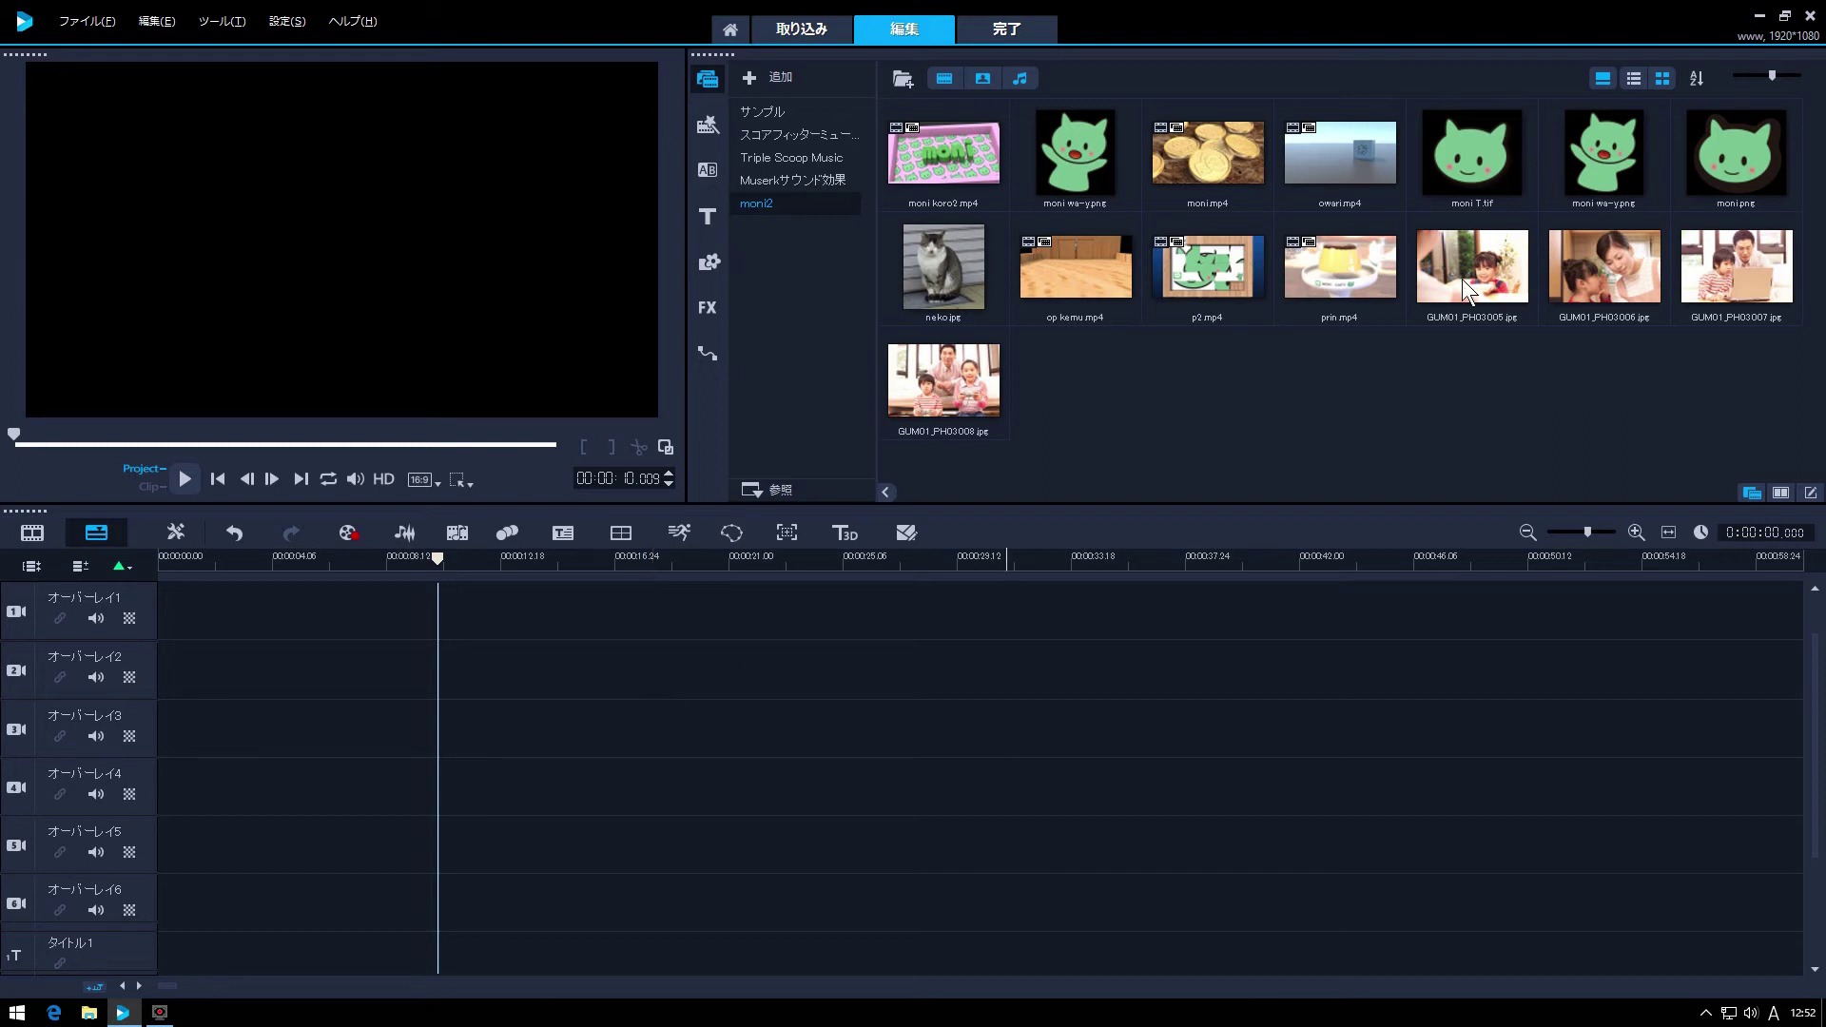
{"action": "left_click_drag", "start_coordinate": [1459, 261], "coordinate": [279, 690]}
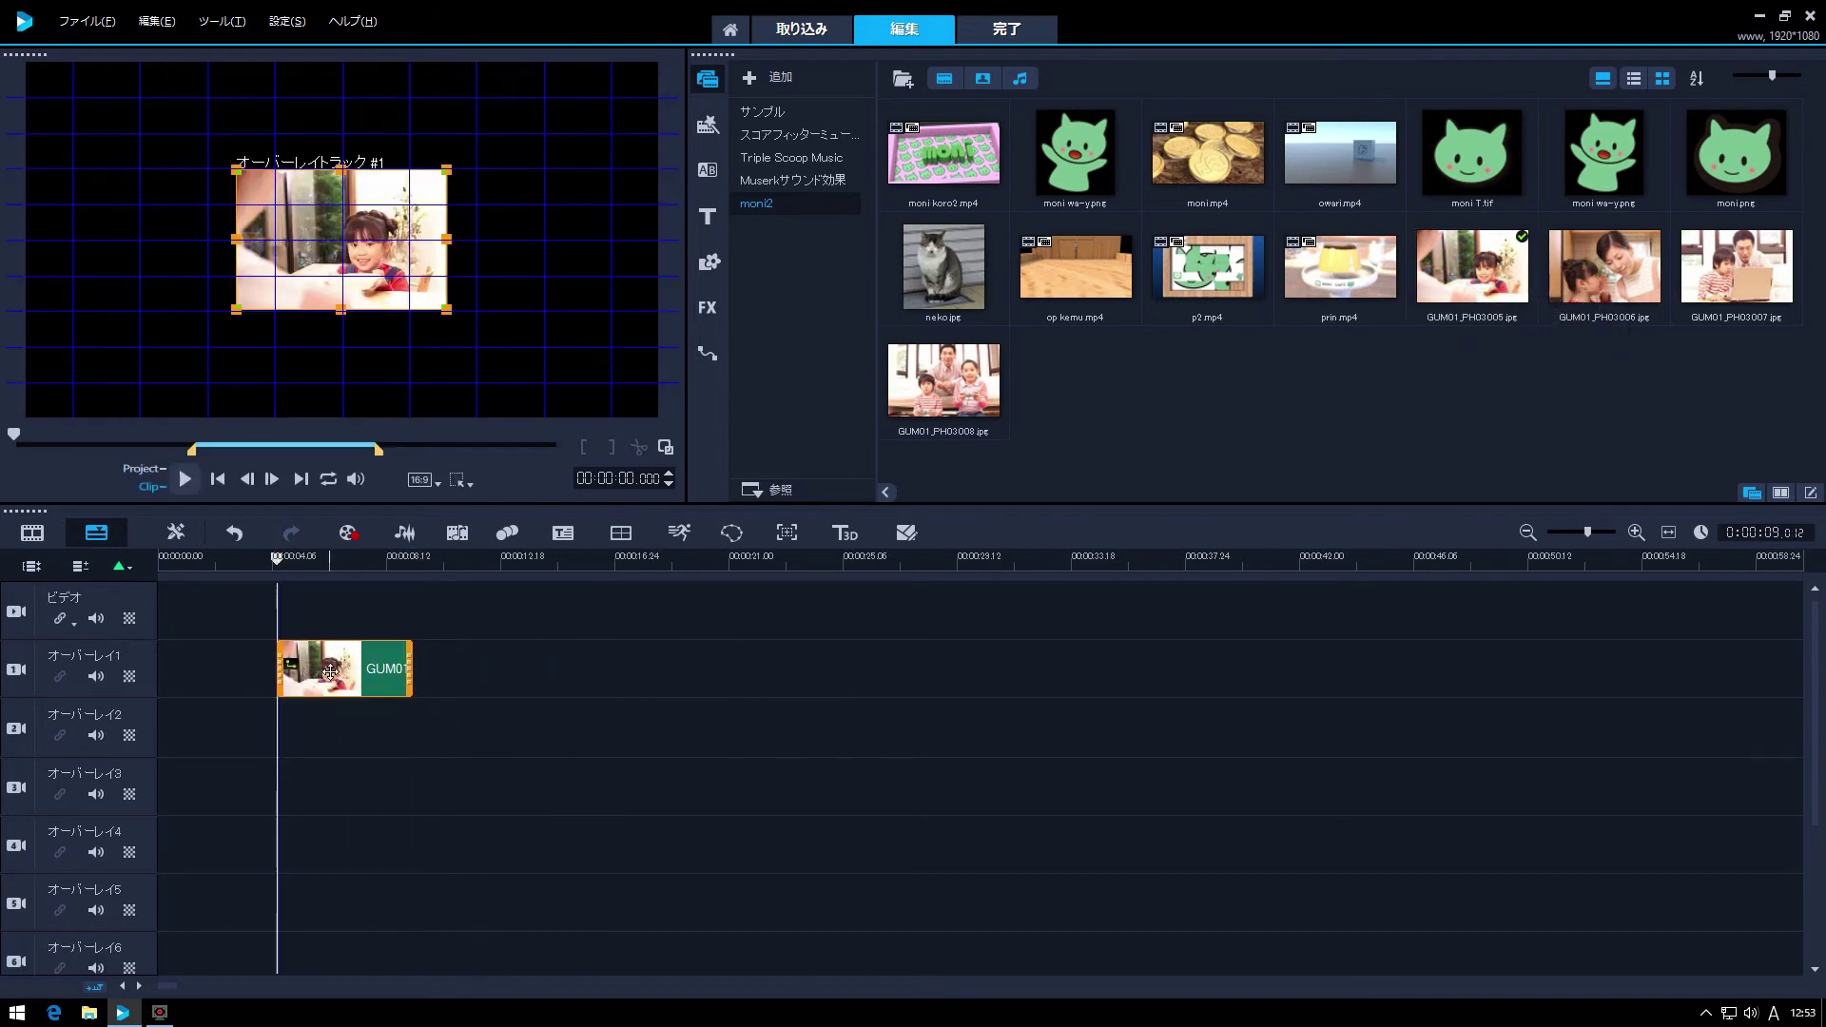
Step: Generate motion for the overlay 1 photo along a path curving through the upper right to an end position at the lower right
{"action": "right_click", "coordinate": [370, 677]}
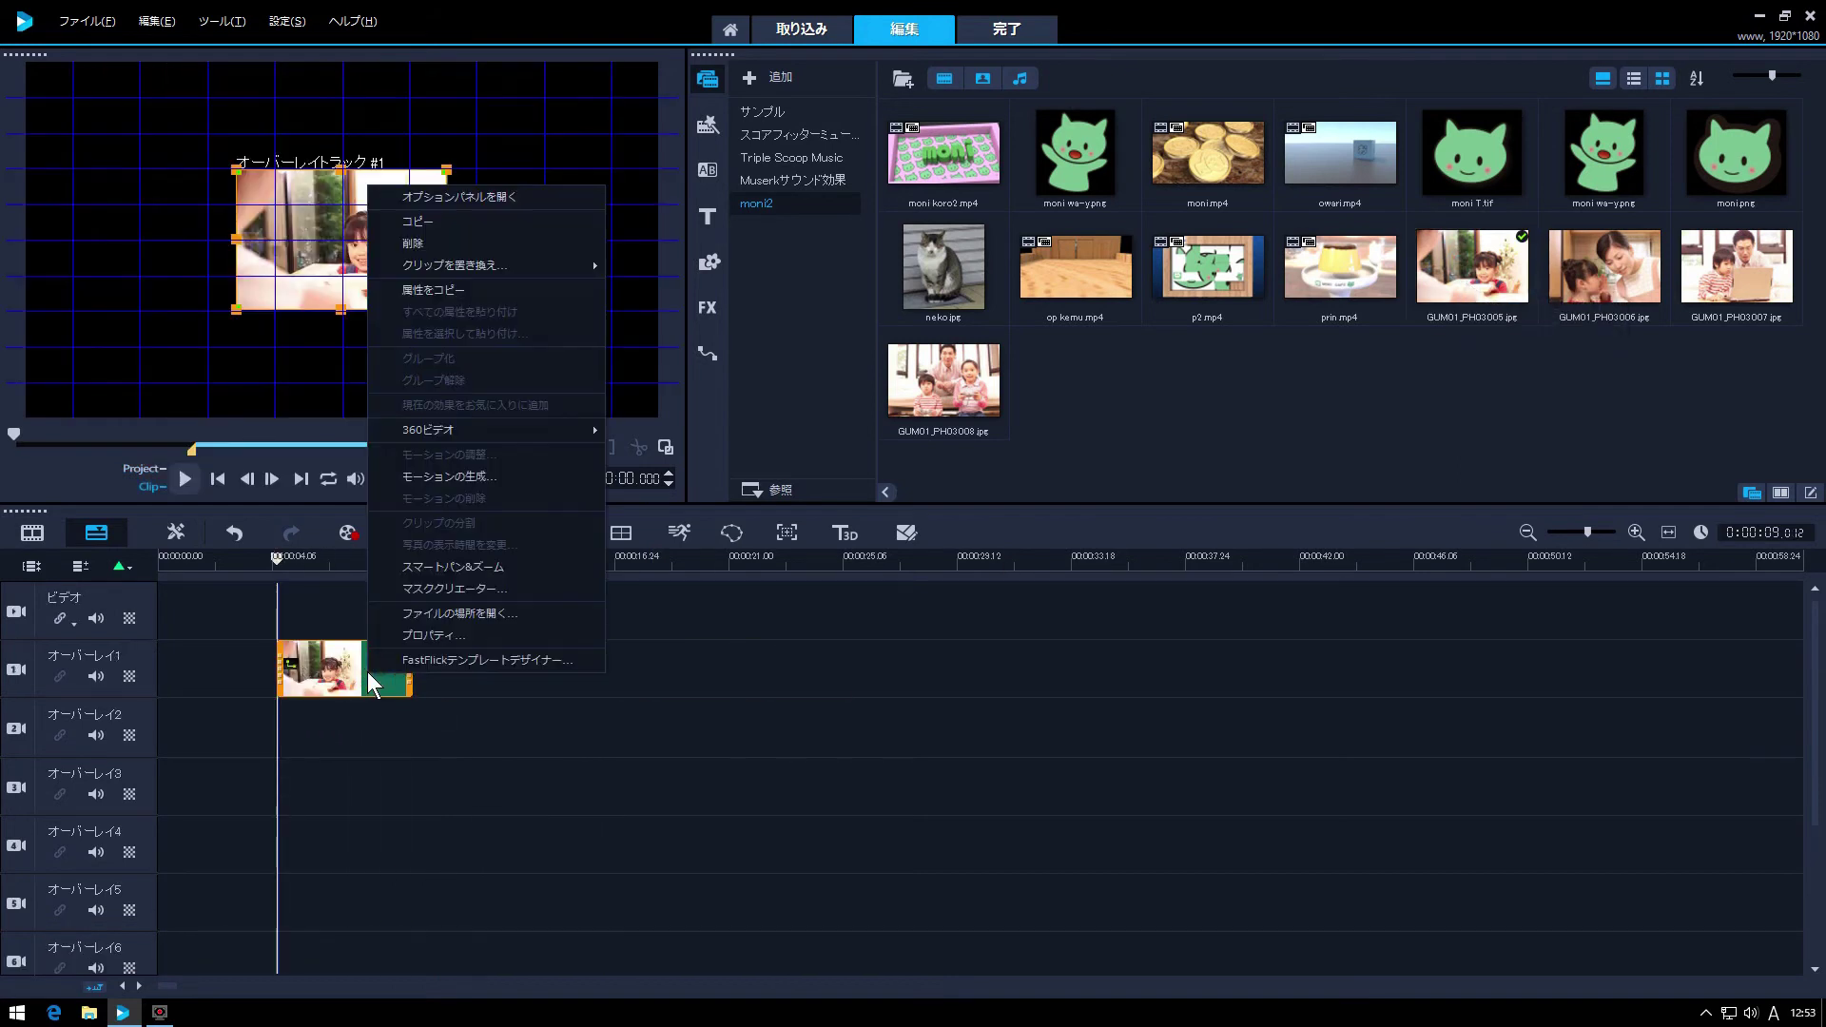
{"action": "left_click", "coordinate": [478, 478]}
{"action": "left_click_drag", "start_coordinate": [789, 586], "coordinate": [1178, 597]}
{"action": "left_click_drag", "start_coordinate": [918, 392], "coordinate": [1029, 366]}
{"action": "left_click", "coordinate": [978, 574]}
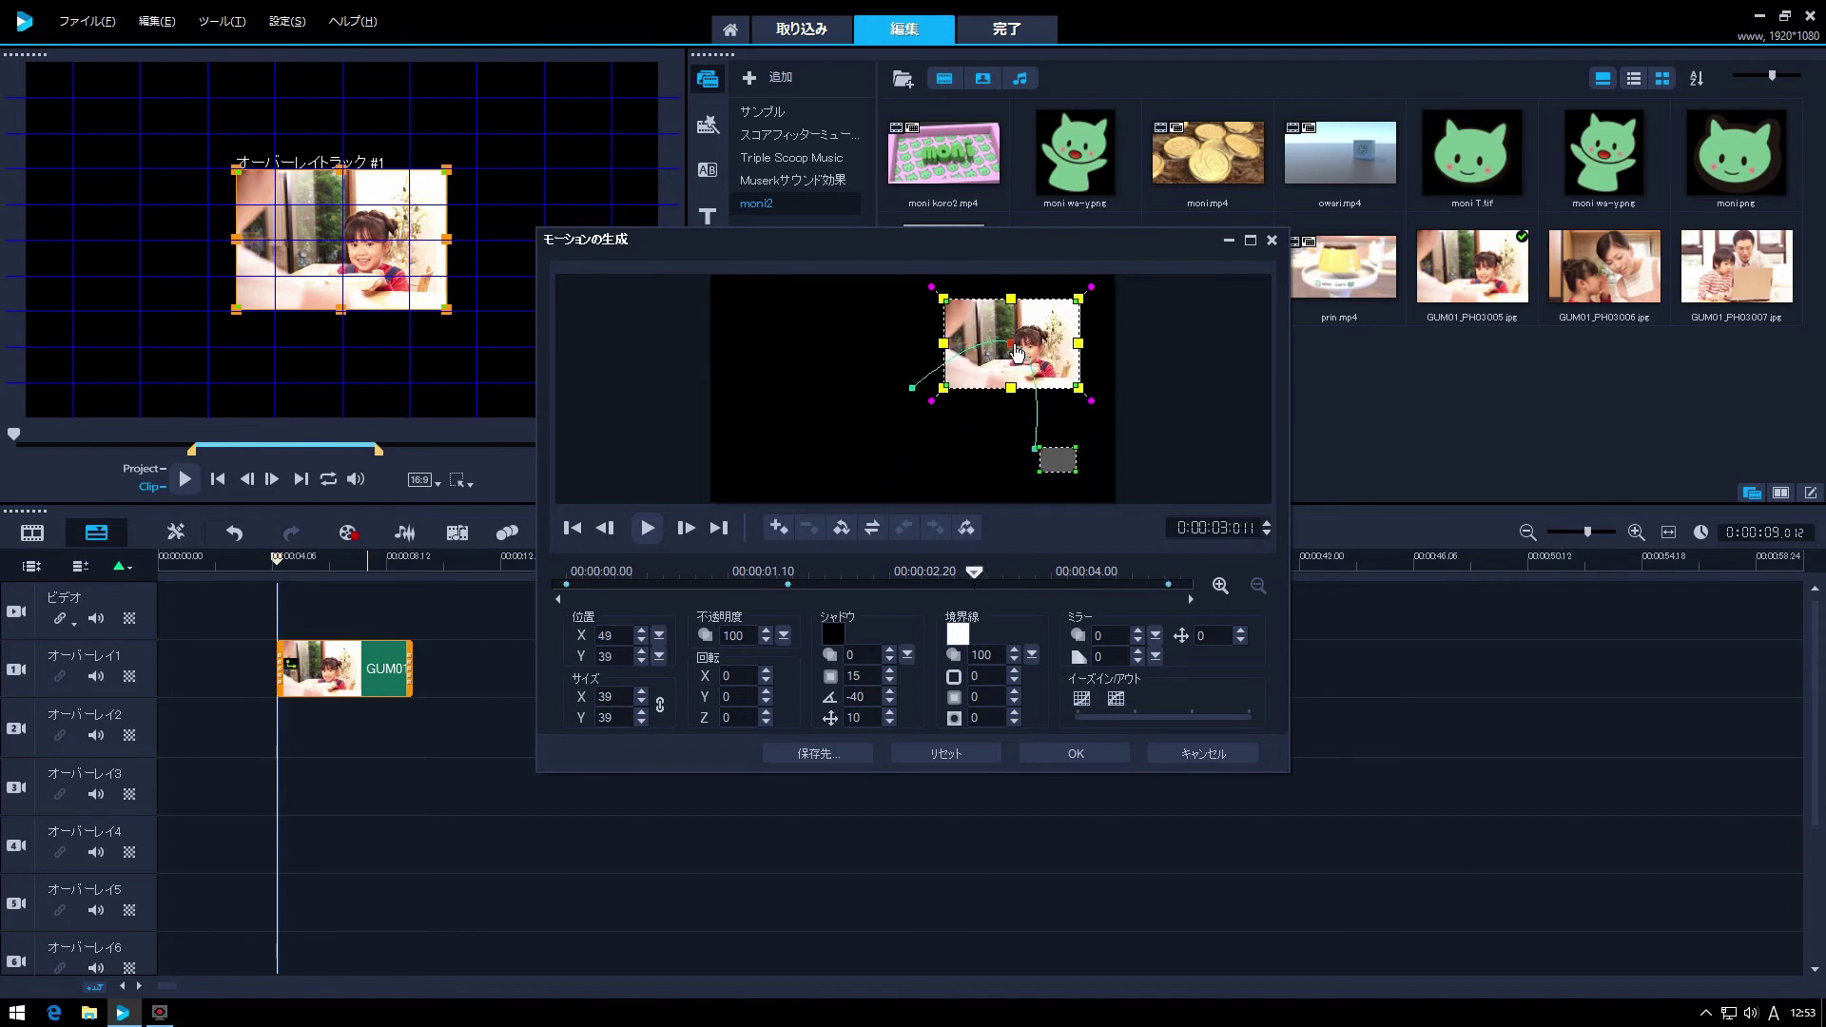
{"action": "left_click", "coordinate": [1063, 752]}
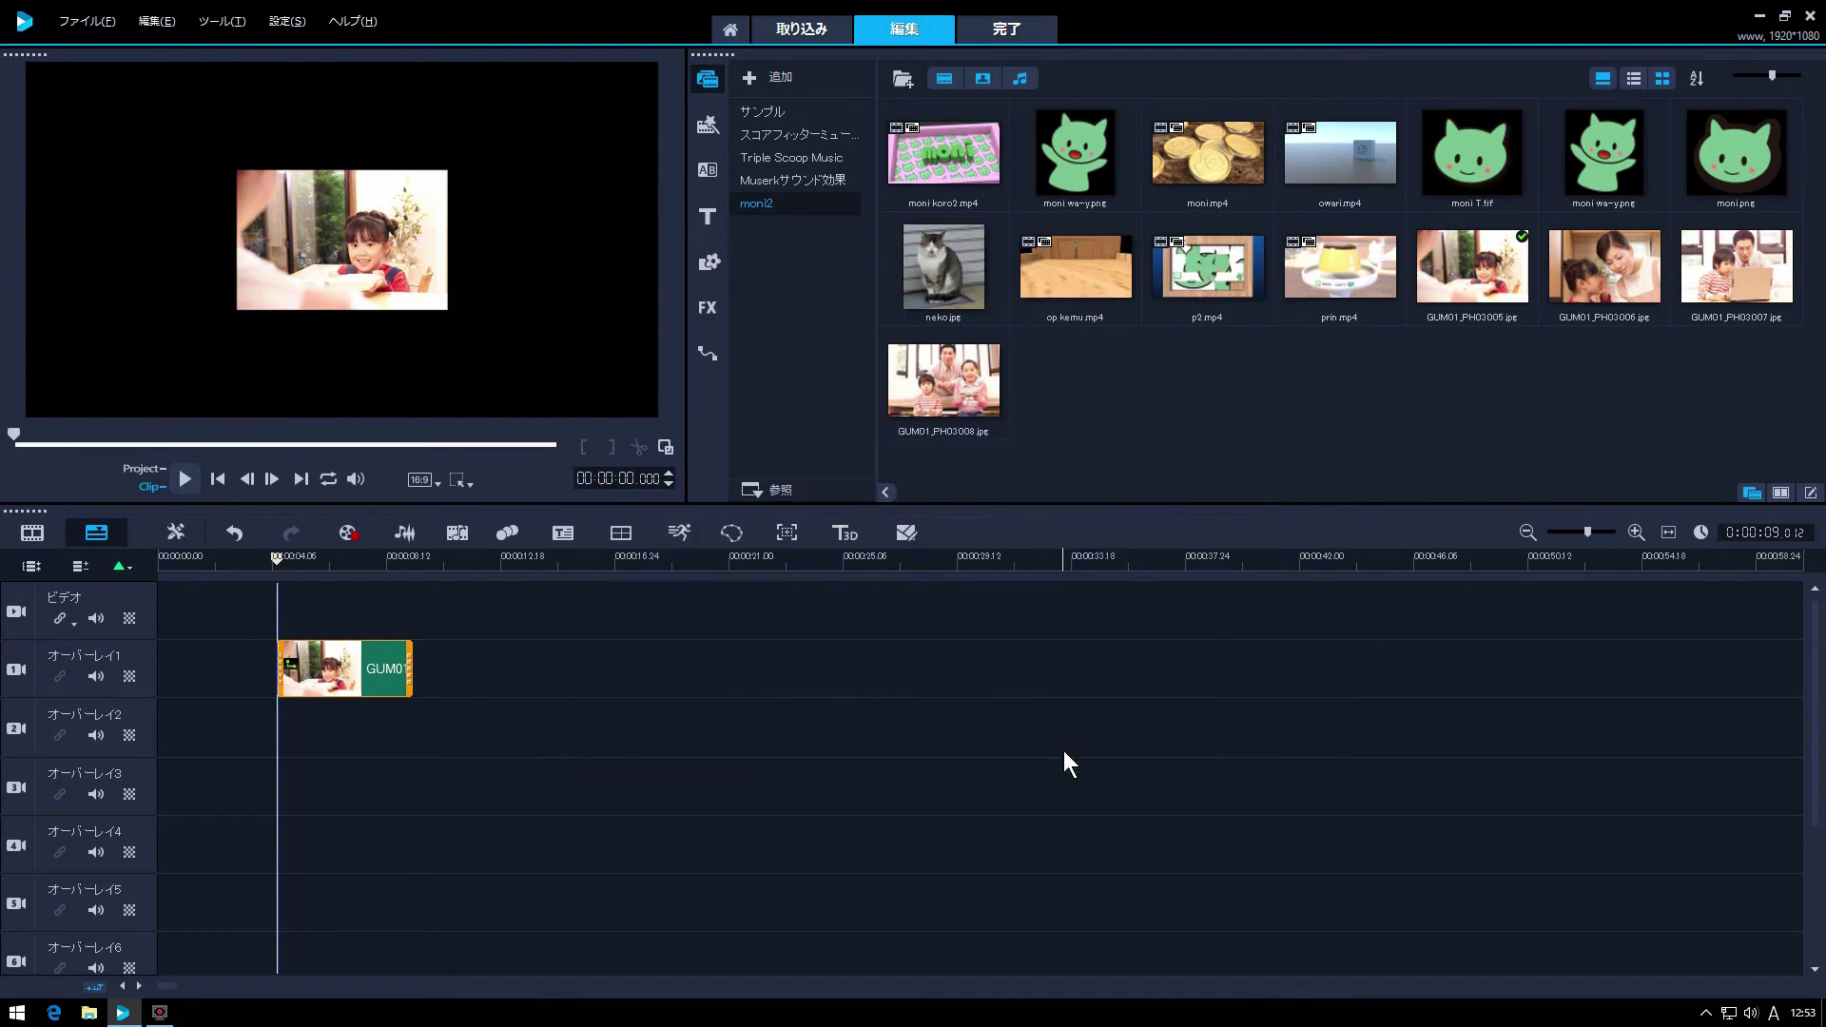
Step: Copy the animated overlay photo and paste it further along overlay tracks 1, 2 and 3
{"action": "key", "text": "ctrl+c"}
{"action": "left_click", "coordinate": [487, 670]}
{"action": "key", "text": "ctrl+v"}
{"action": "left_click", "coordinate": [523, 731]}
{"action": "key", "text": "ctrl+v"}
{"action": "left_click", "coordinate": [545, 788]}
{"action": "left_click", "coordinate": [750, 681]}
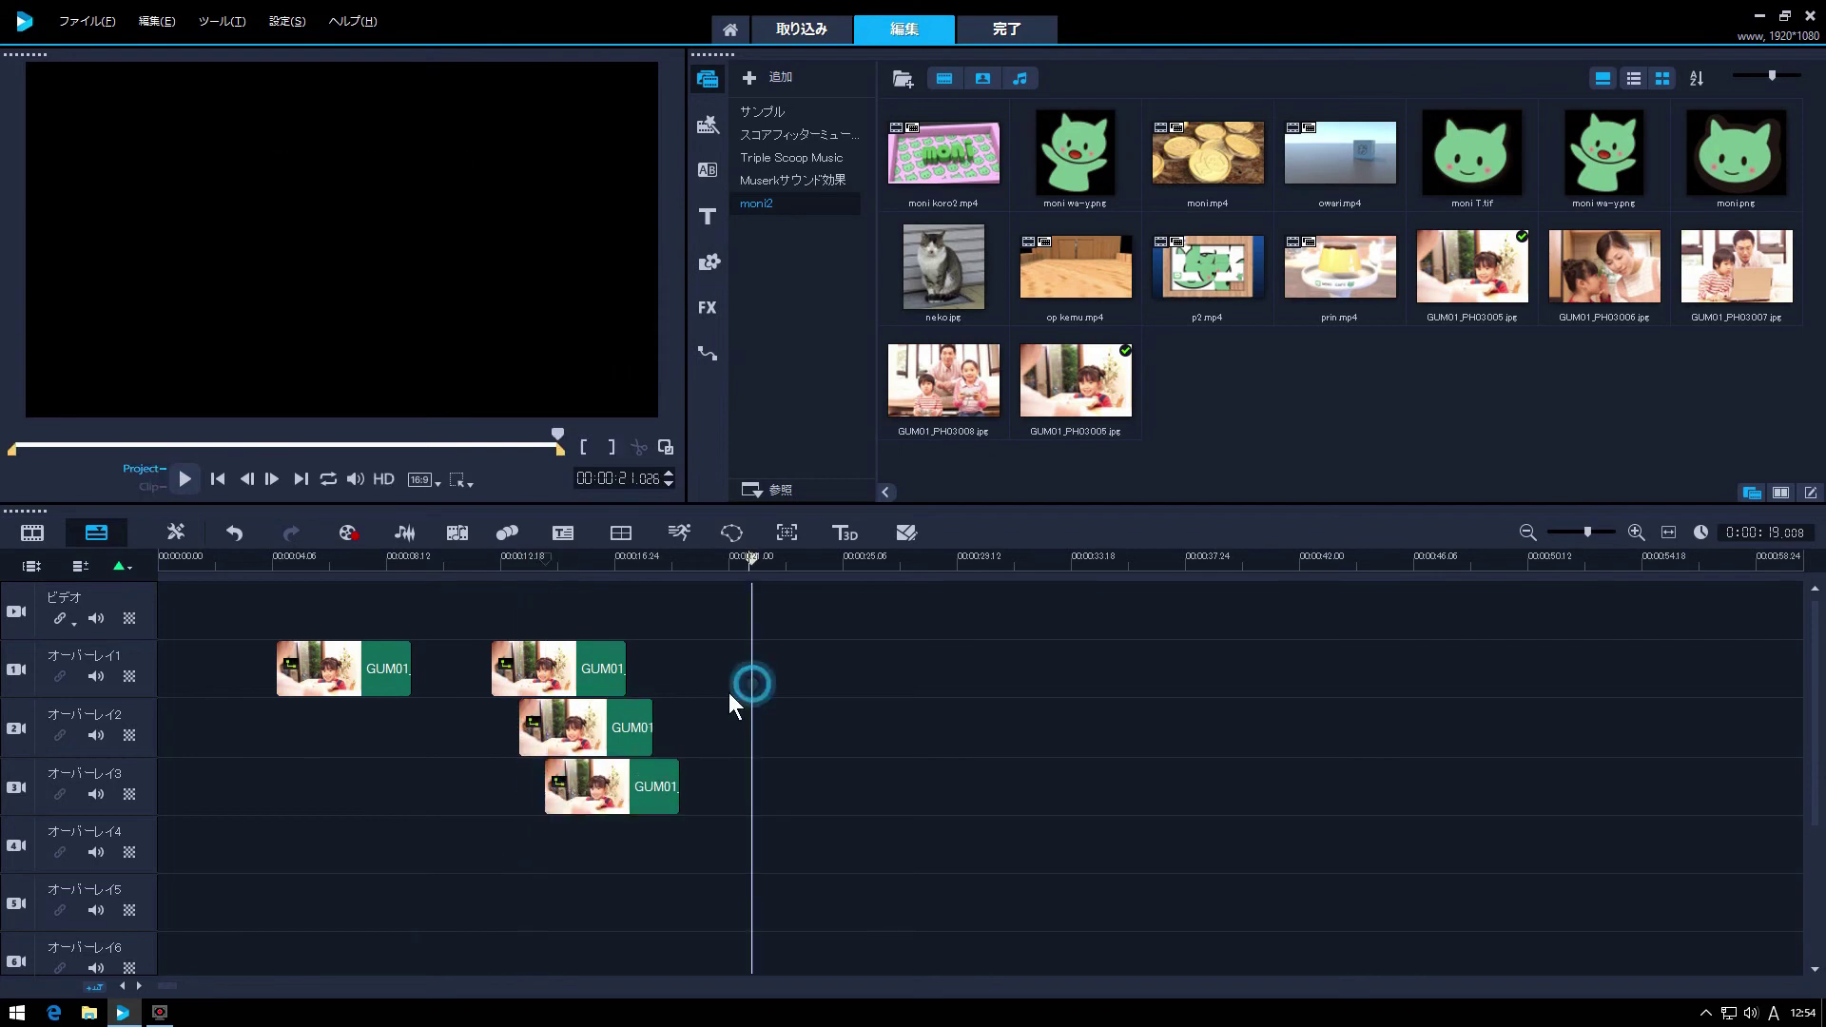
Step: Rearrange the pasted copies onto overlay tracks 2, 3 and 4 so they start together with the overlay 1 photo
{"action": "left_click", "coordinate": [553, 671]}
{"action": "key", "text": "ctrl+c"}
{"action": "left_click", "coordinate": [342, 735]}
{"action": "left_click", "coordinate": [571, 727]}
{"action": "key", "text": "ctrl+x"}
{"action": "left_click", "coordinate": [348, 805]}
{"action": "left_click_drag", "start_coordinate": [571, 788], "coordinate": [328, 861]}
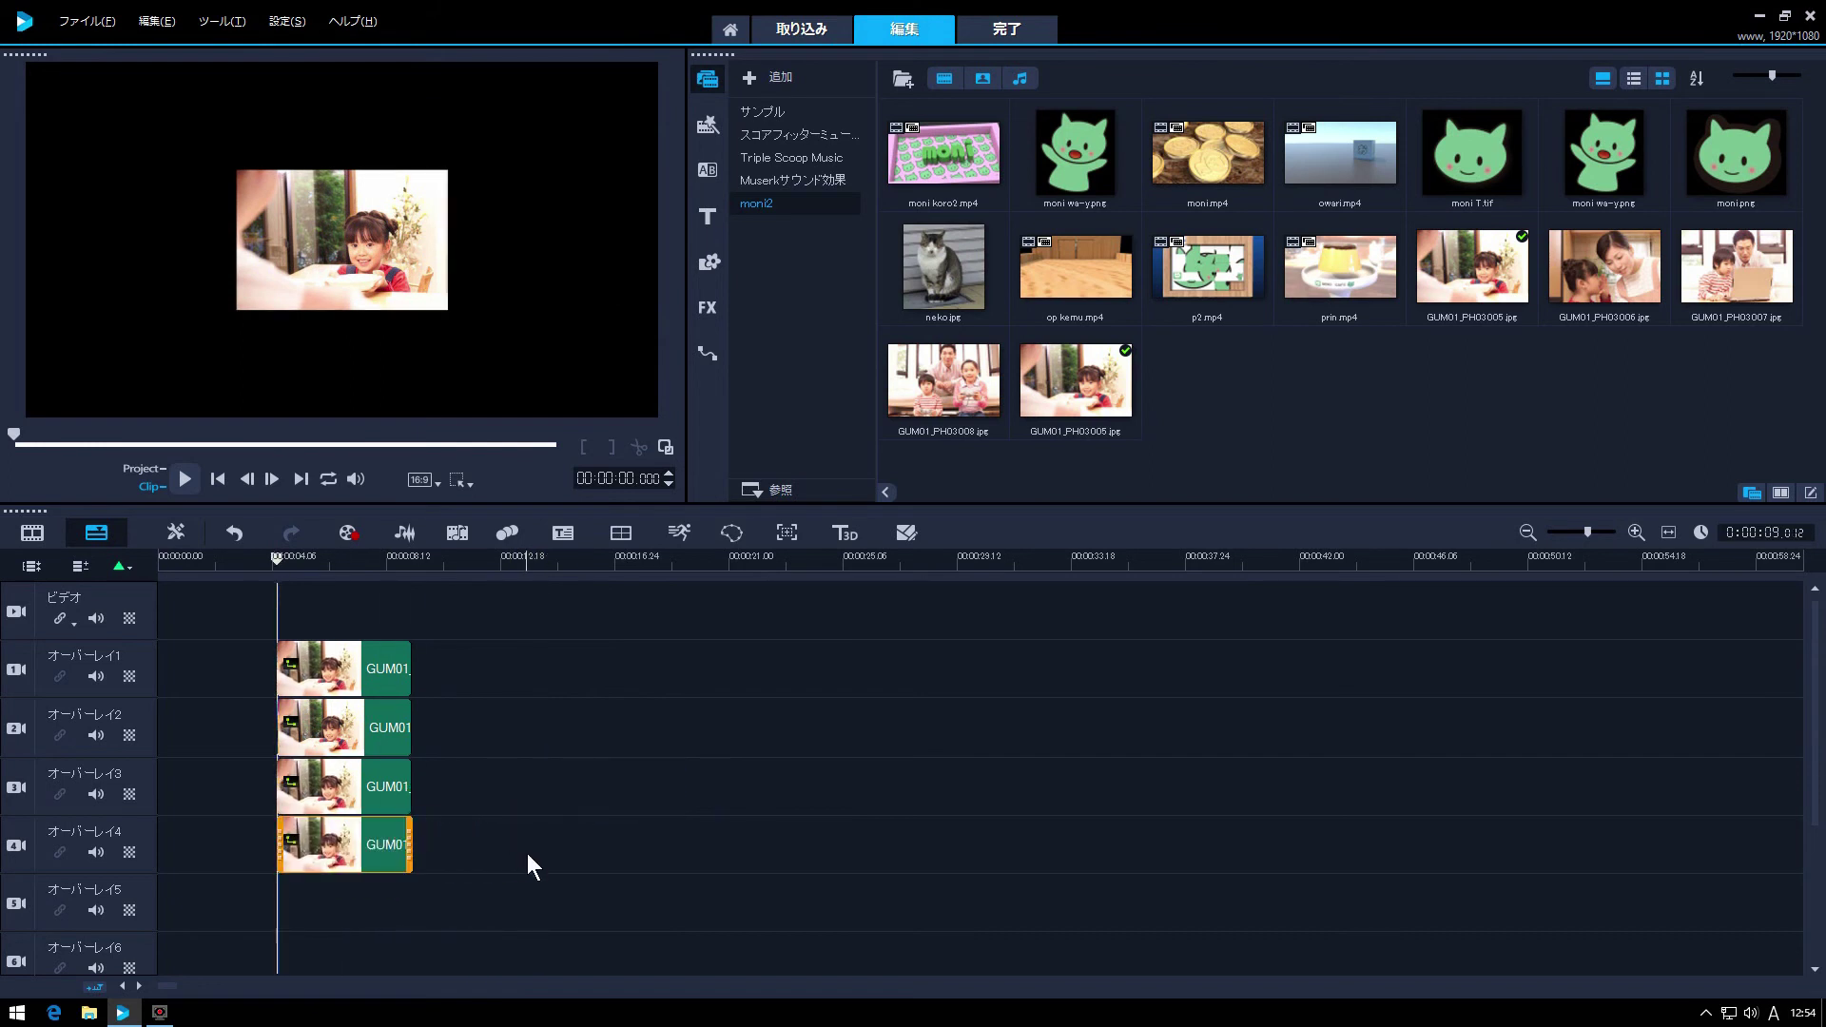
Step: Edit the generated motion of the overlay 2 photo so its curved path ends in the upper-left area of the frame
{"action": "left_click_drag", "start_coordinate": [350, 726], "coordinate": [351, 727]}
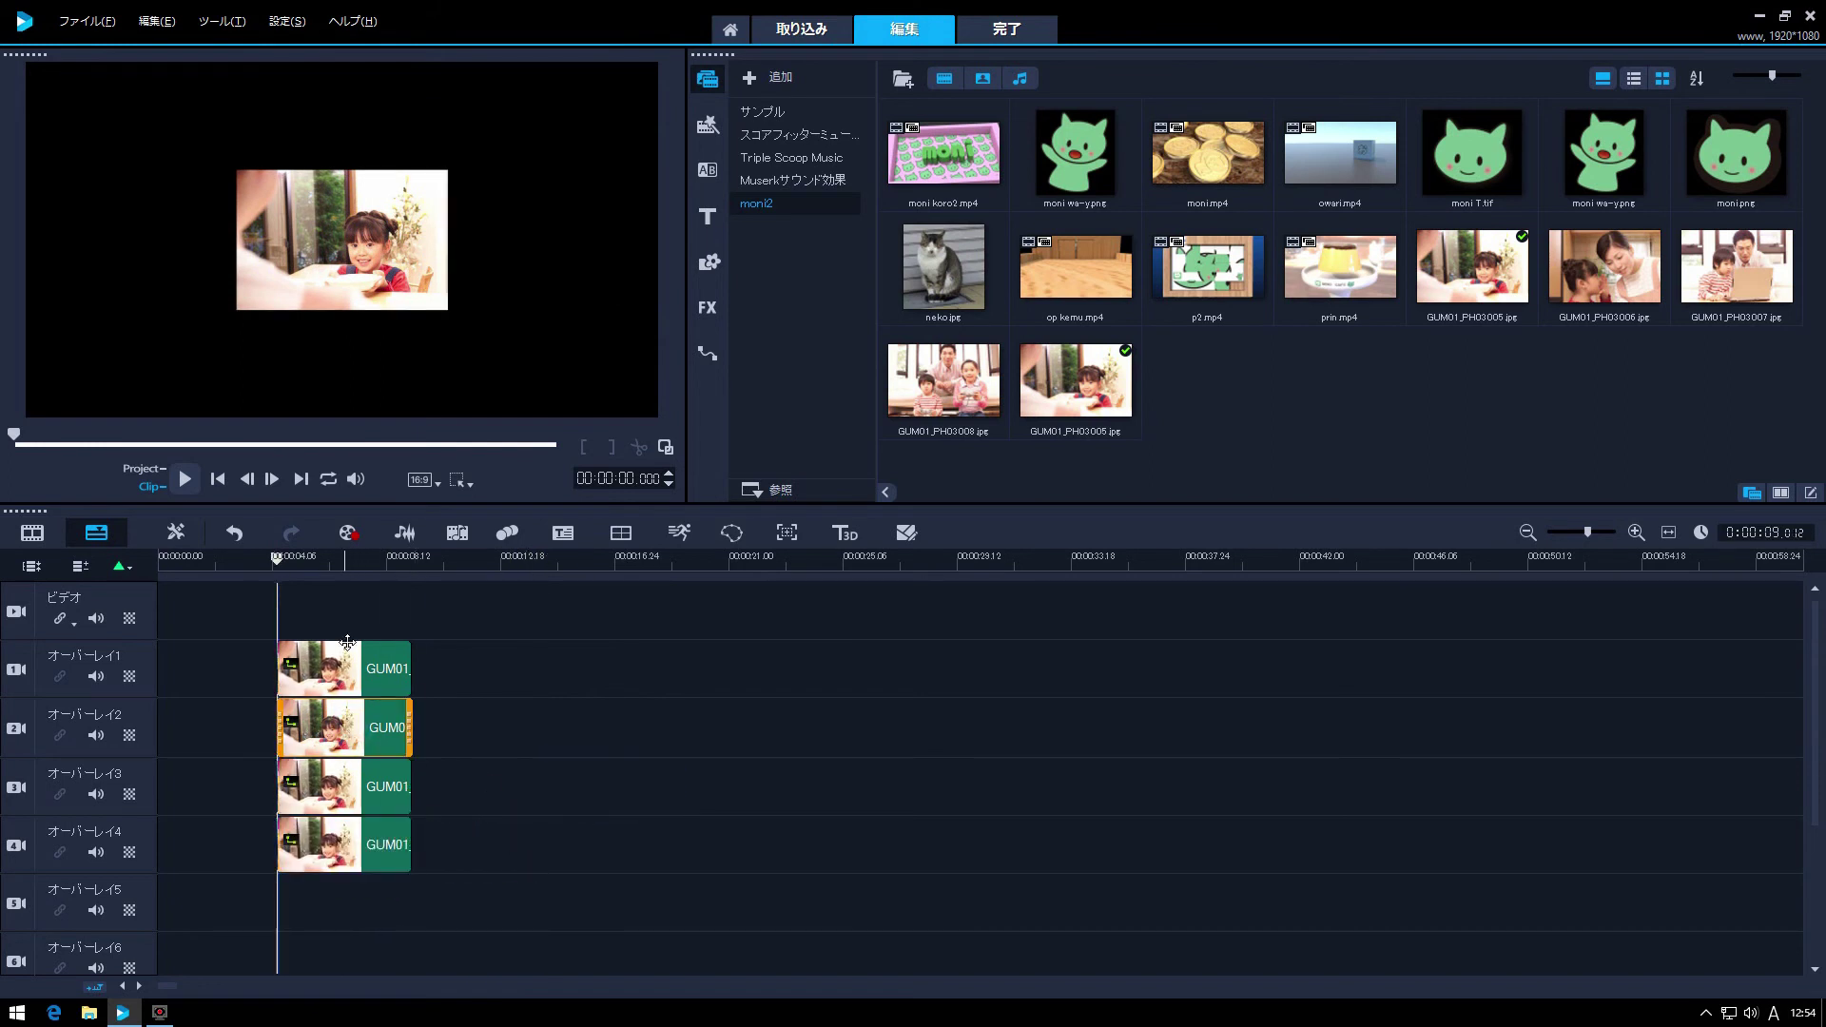
{"action": "right_click", "coordinate": [357, 732]}
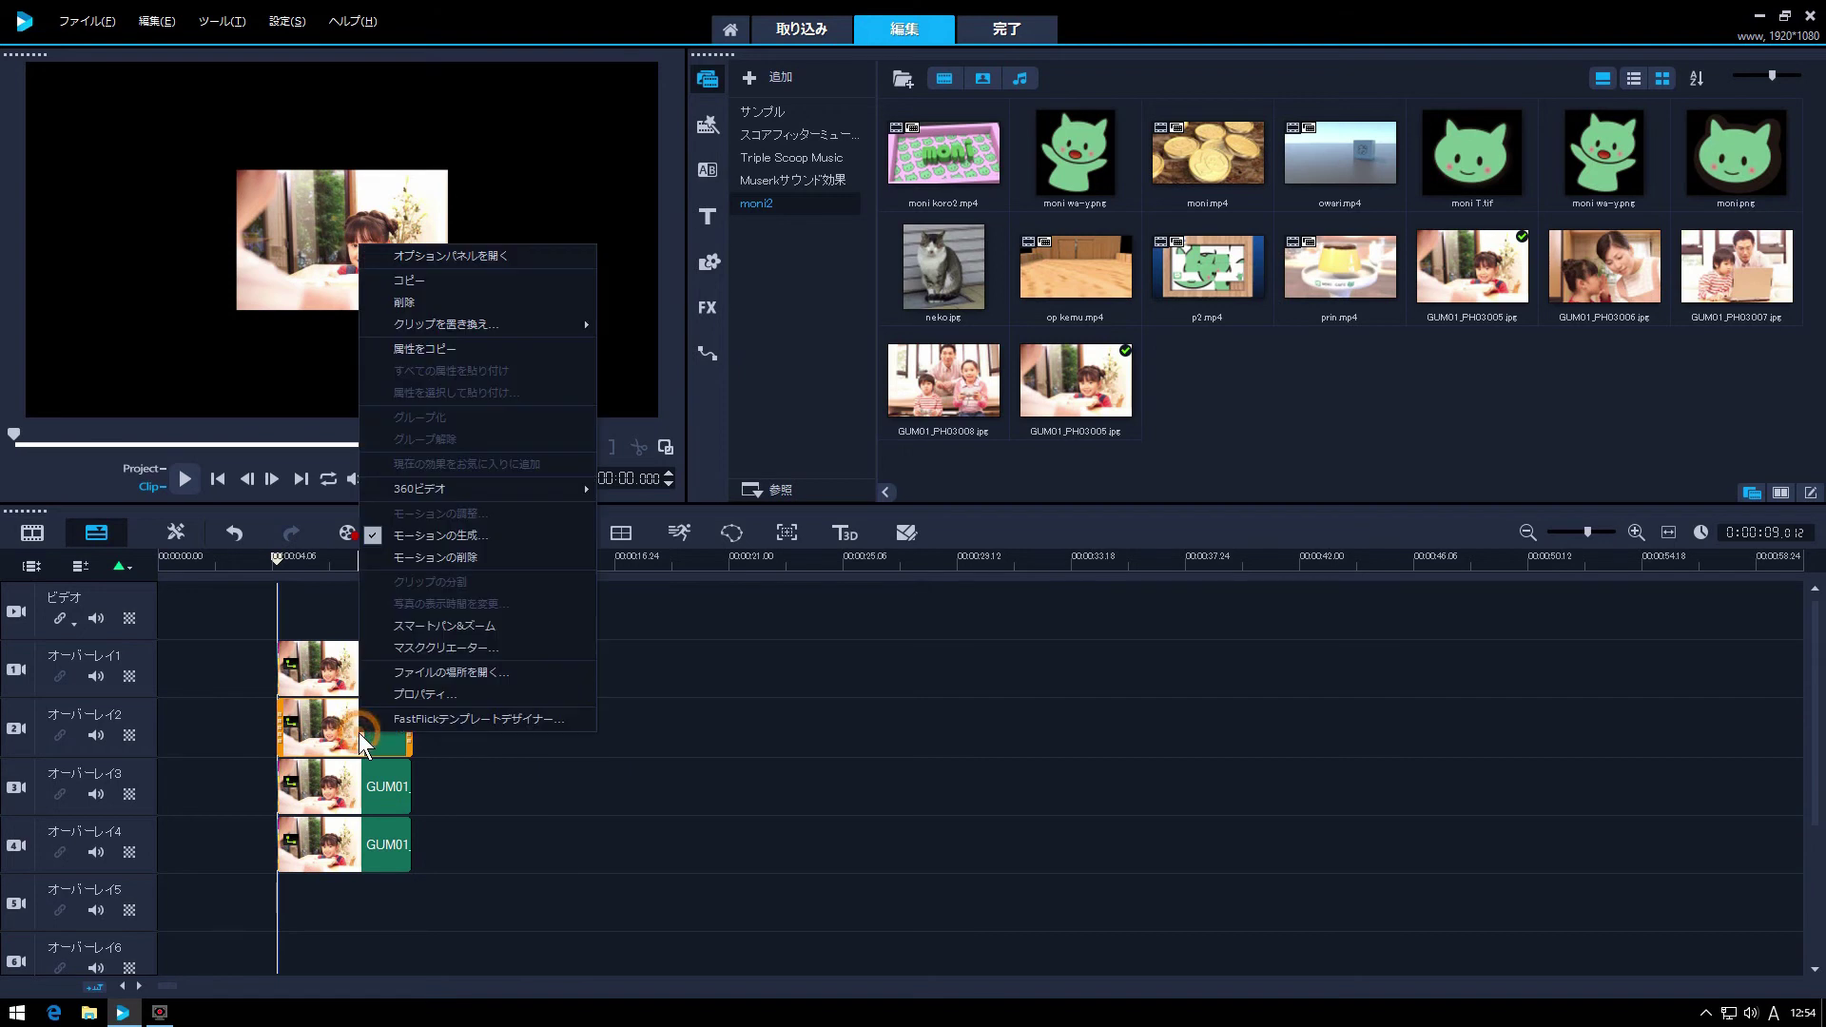
{"action": "left_click", "coordinate": [414, 535]}
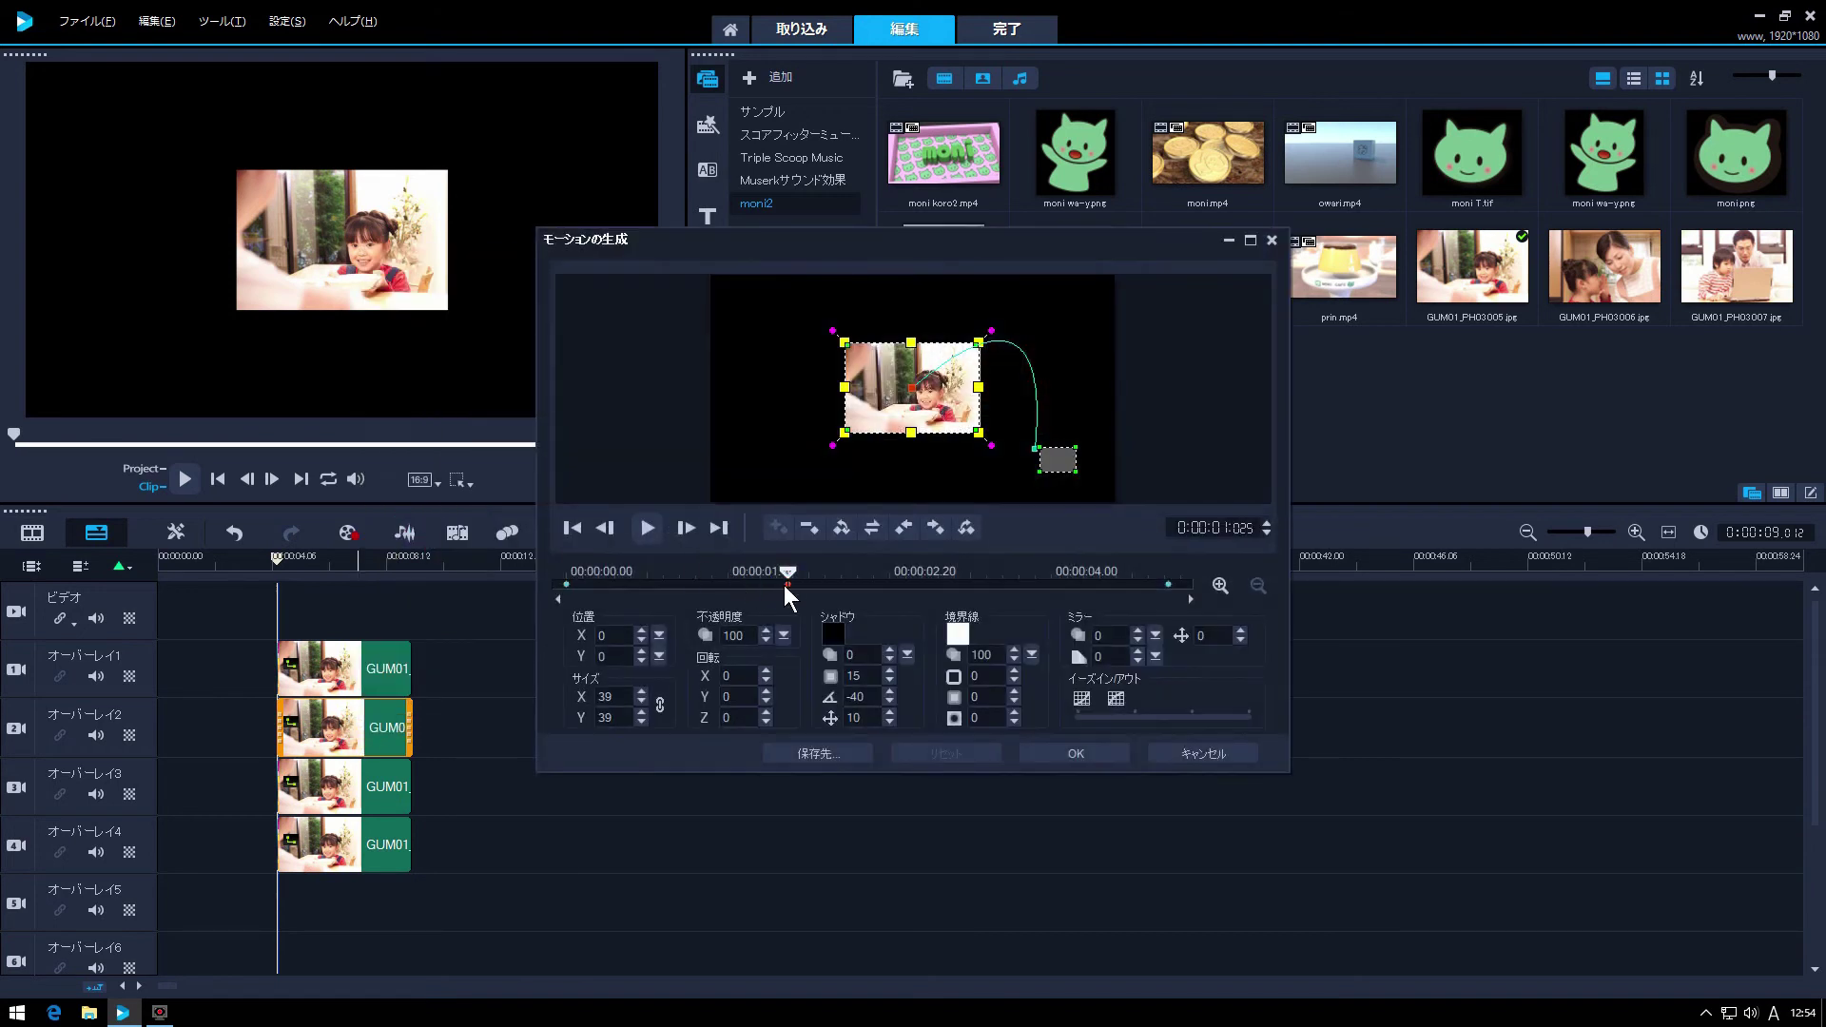
{"action": "left_click", "coordinate": [1168, 584]}
{"action": "left_click_drag", "start_coordinate": [1042, 481], "coordinate": [748, 336]}
{"action": "left_click_drag", "start_coordinate": [982, 347], "coordinate": [817, 416]}
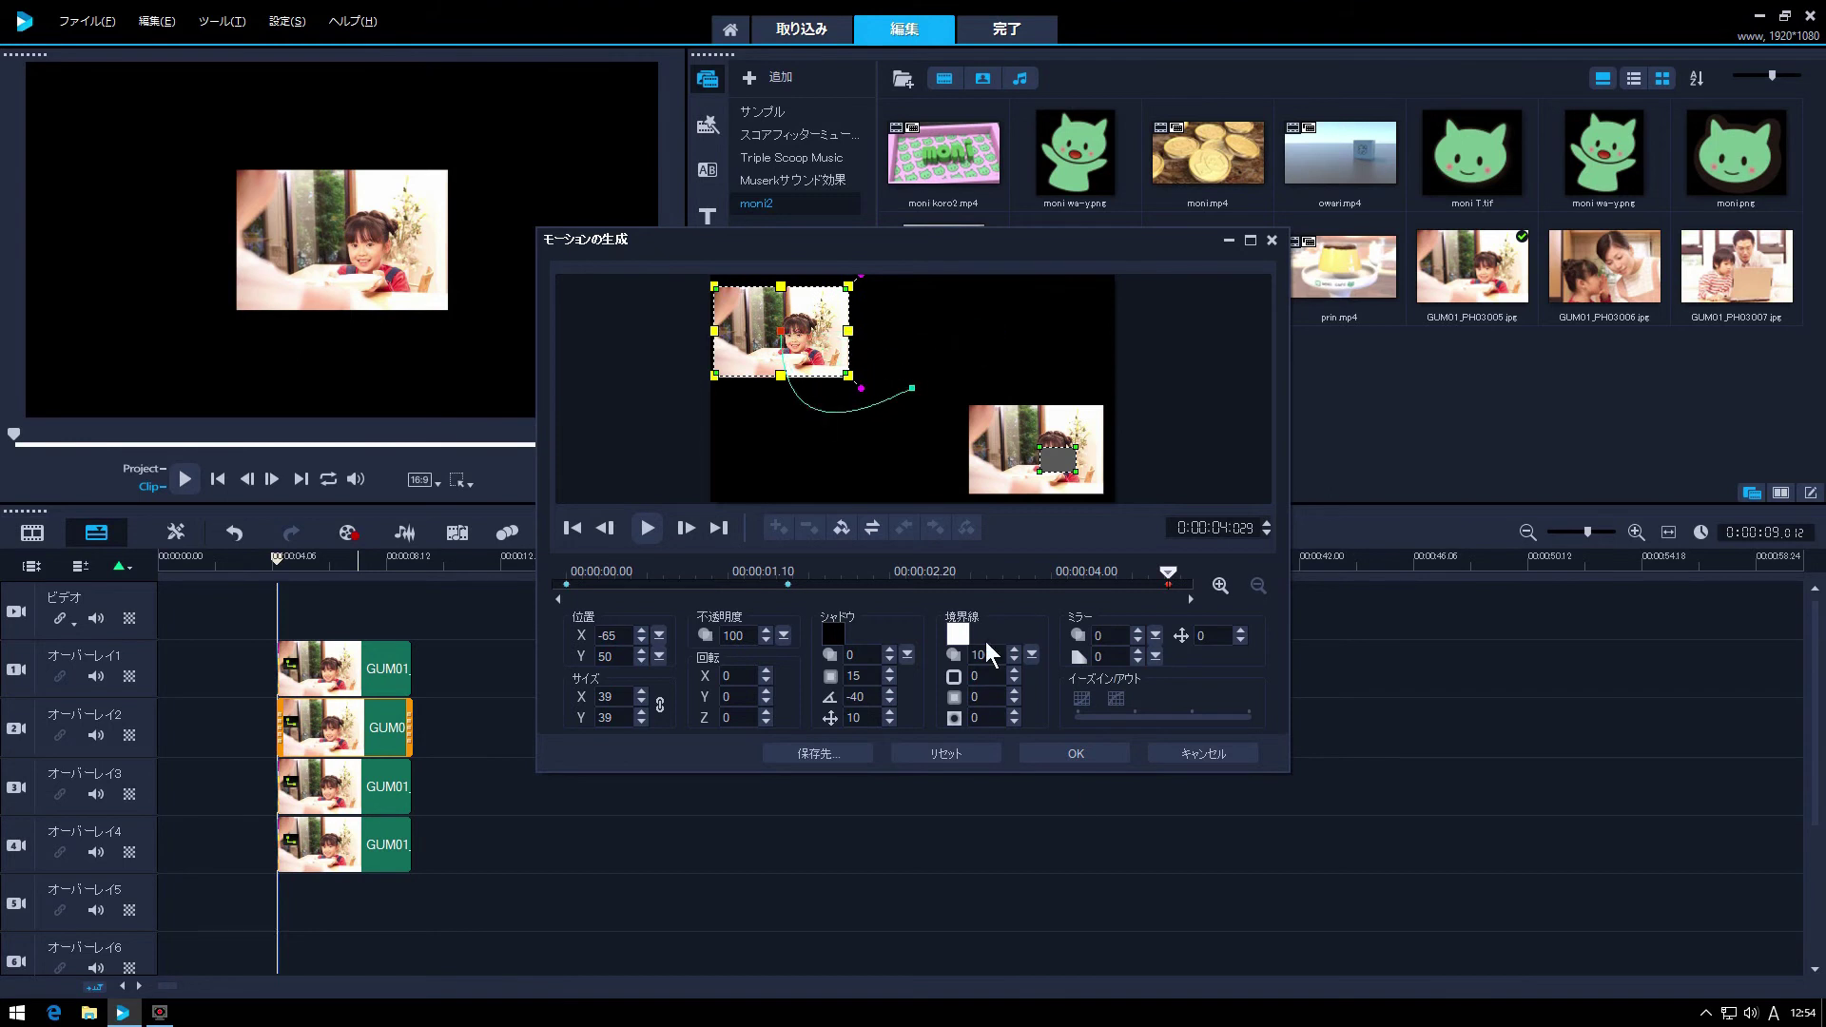
{"action": "left_click", "coordinate": [1065, 755]}
Step: Edit the generated motion of the overlay 3 photo so its path ends near the frame's upper edge
{"action": "left_click", "coordinate": [366, 788]}
{"action": "right_click", "coordinate": [366, 788]}
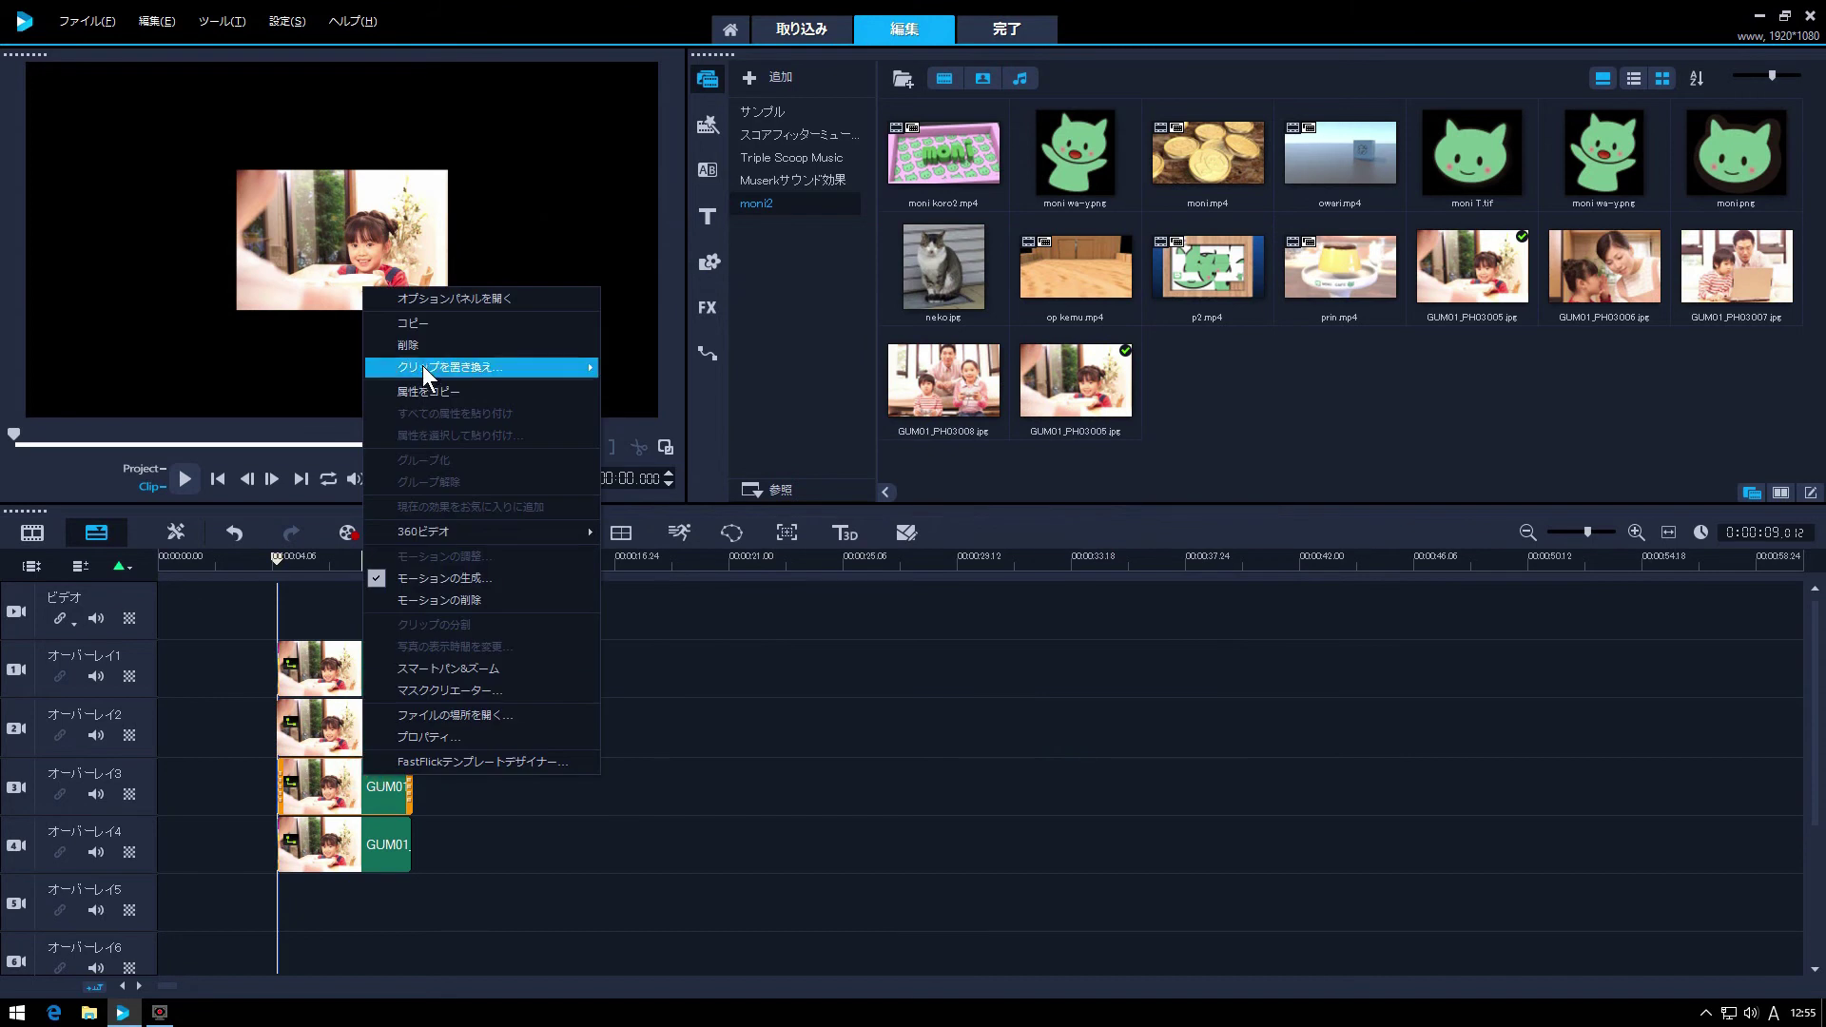
{"action": "left_click", "coordinate": [433, 579]}
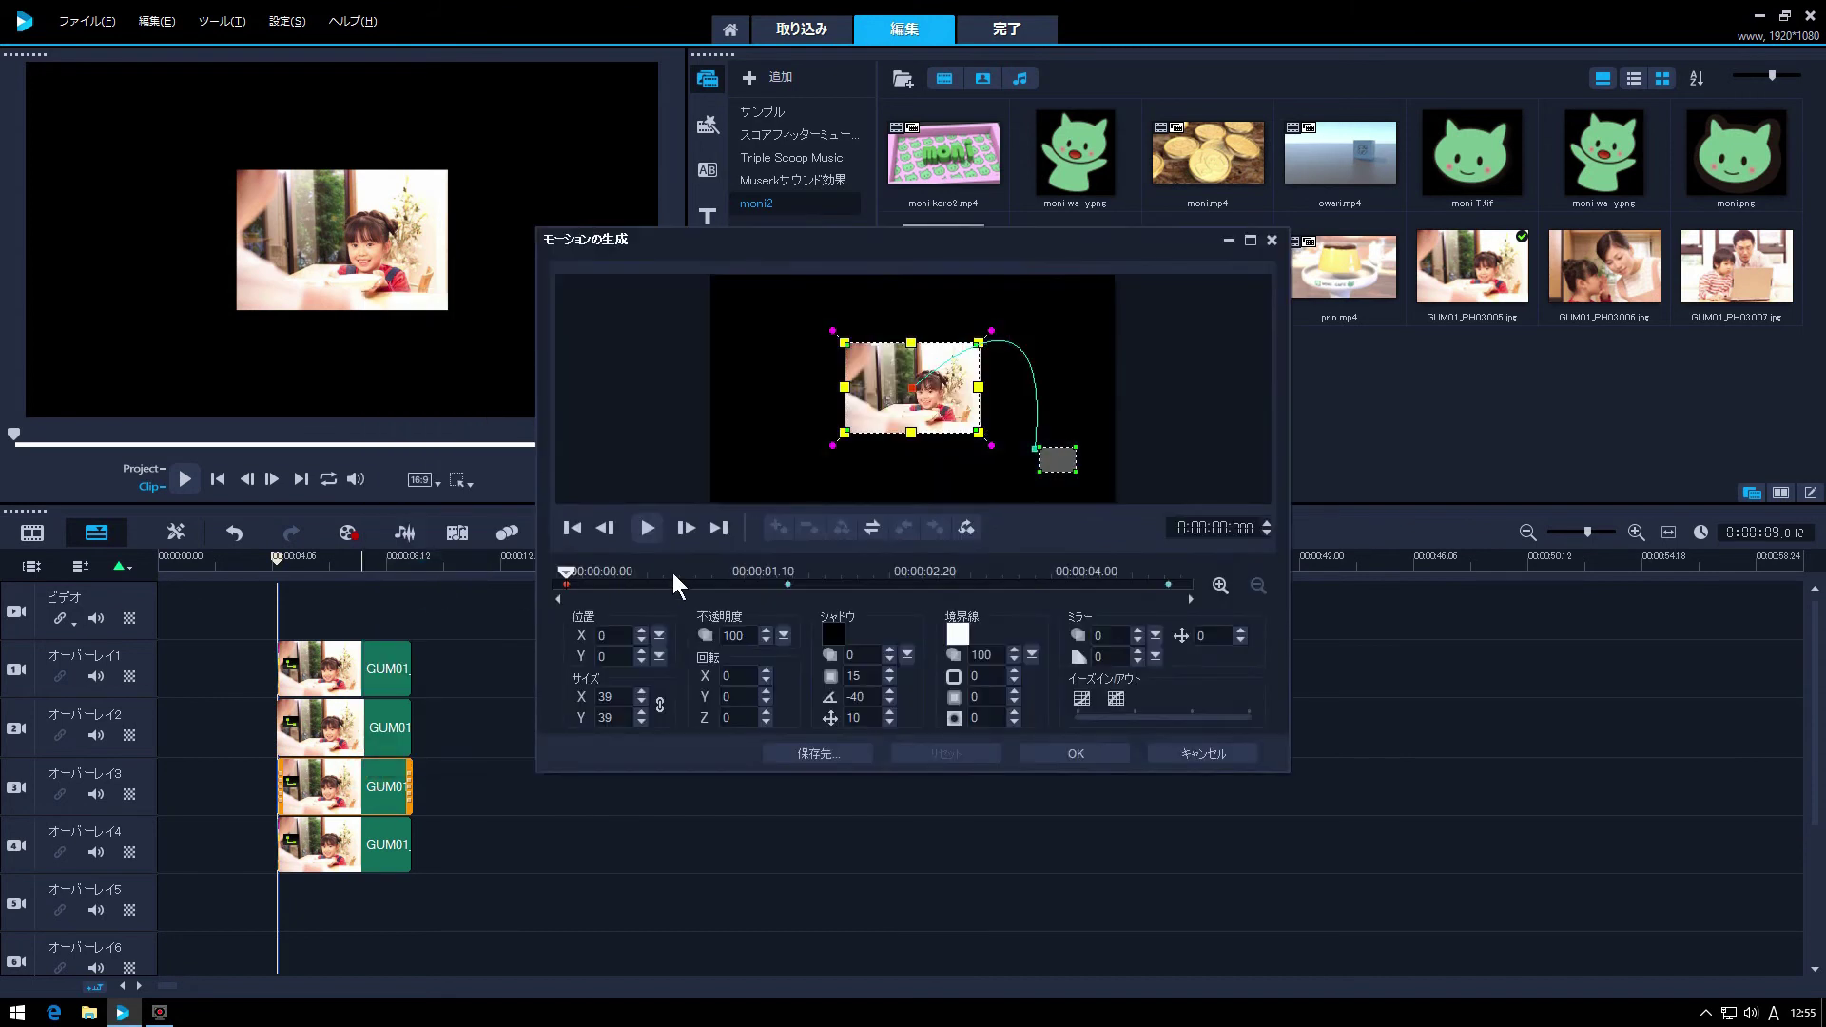
{"action": "left_click", "coordinate": [1169, 584]}
{"action": "left_click_drag", "start_coordinate": [1009, 460], "coordinate": [930, 331]}
{"action": "left_click", "coordinate": [983, 571]}
{"action": "left_click", "coordinate": [1064, 755]}
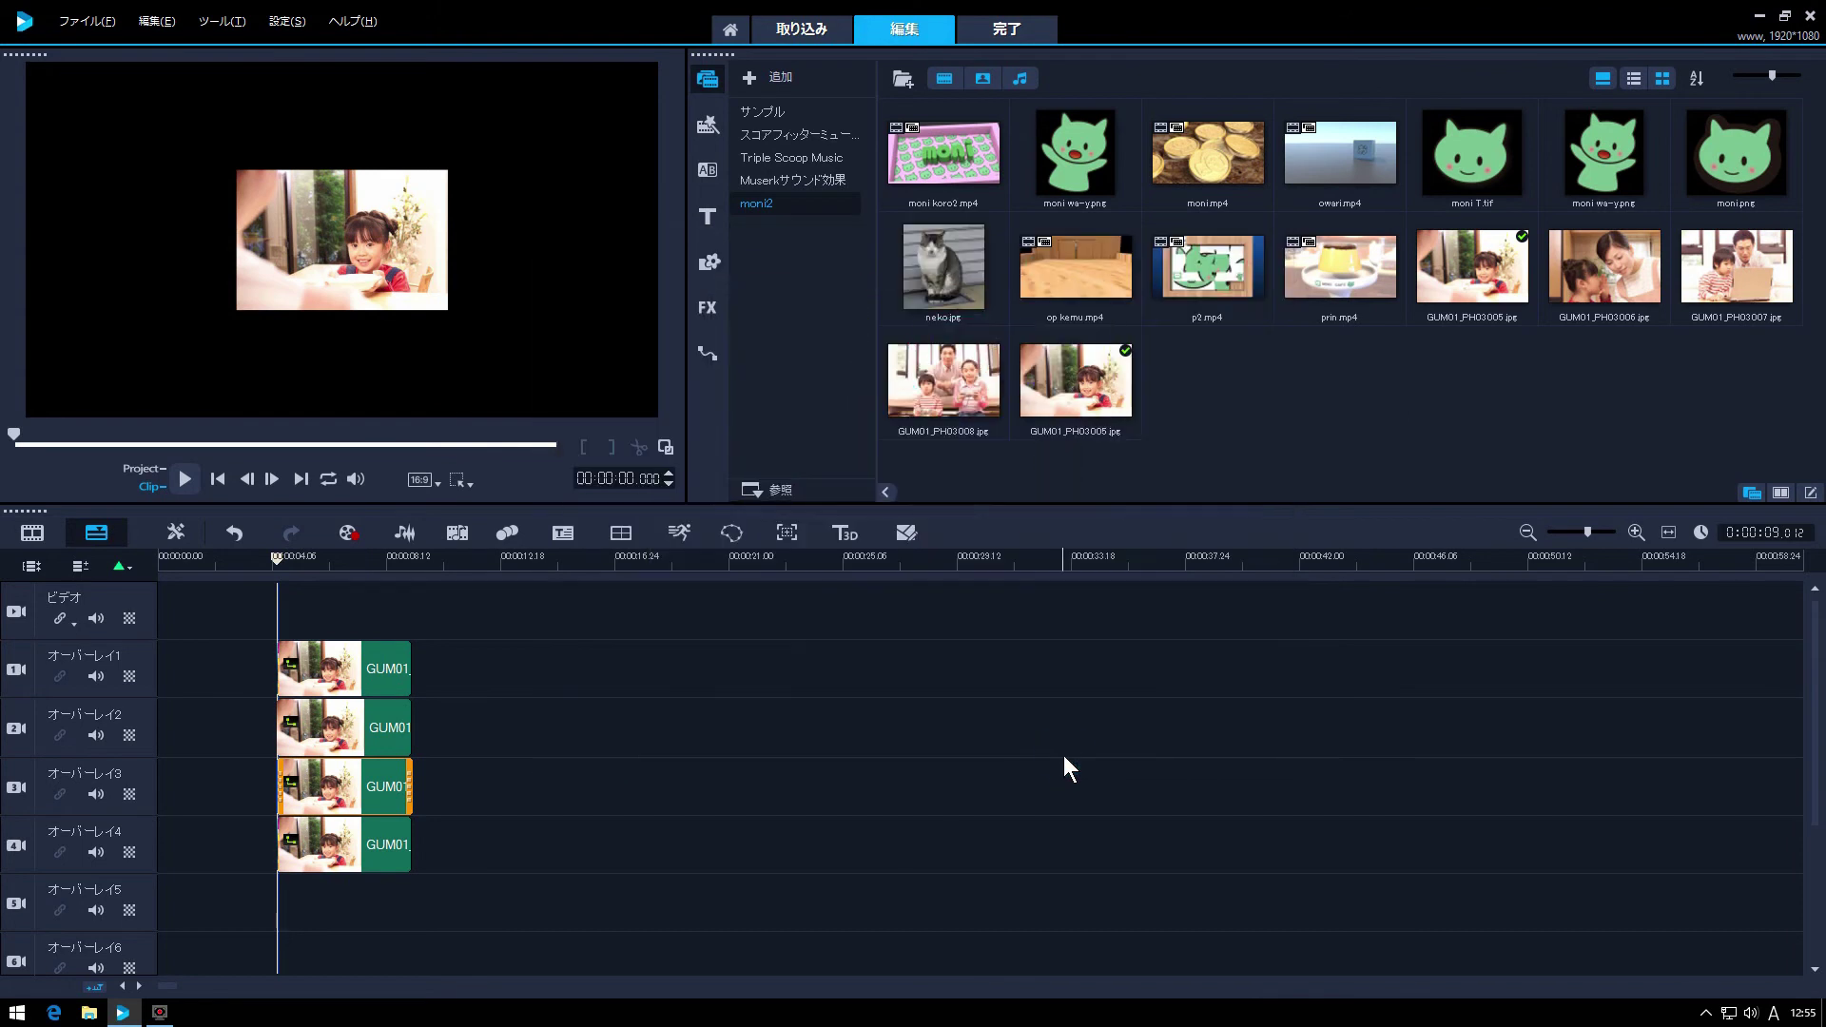
Step: Edit the overlay 4 photo's motion to end at the lower left, and preview all four photos spreading out
{"action": "right_click", "coordinate": [334, 852]}
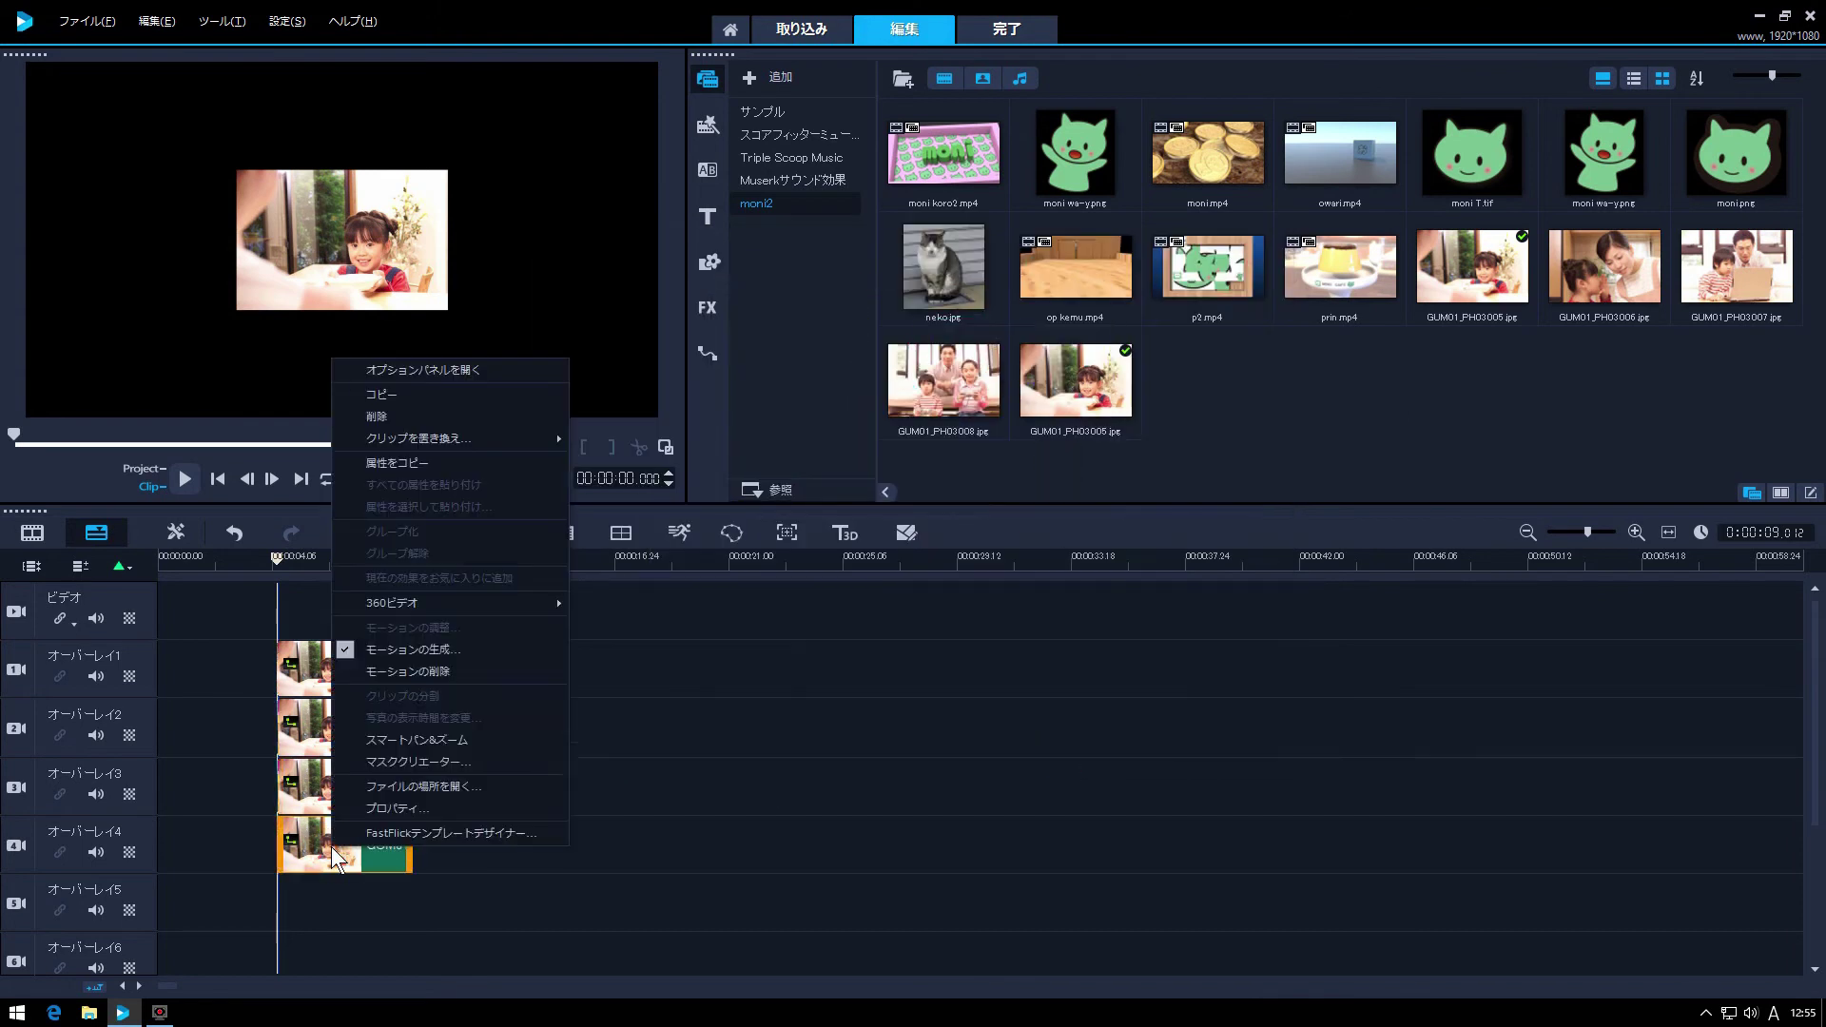
{"action": "left_click", "coordinate": [378, 648]}
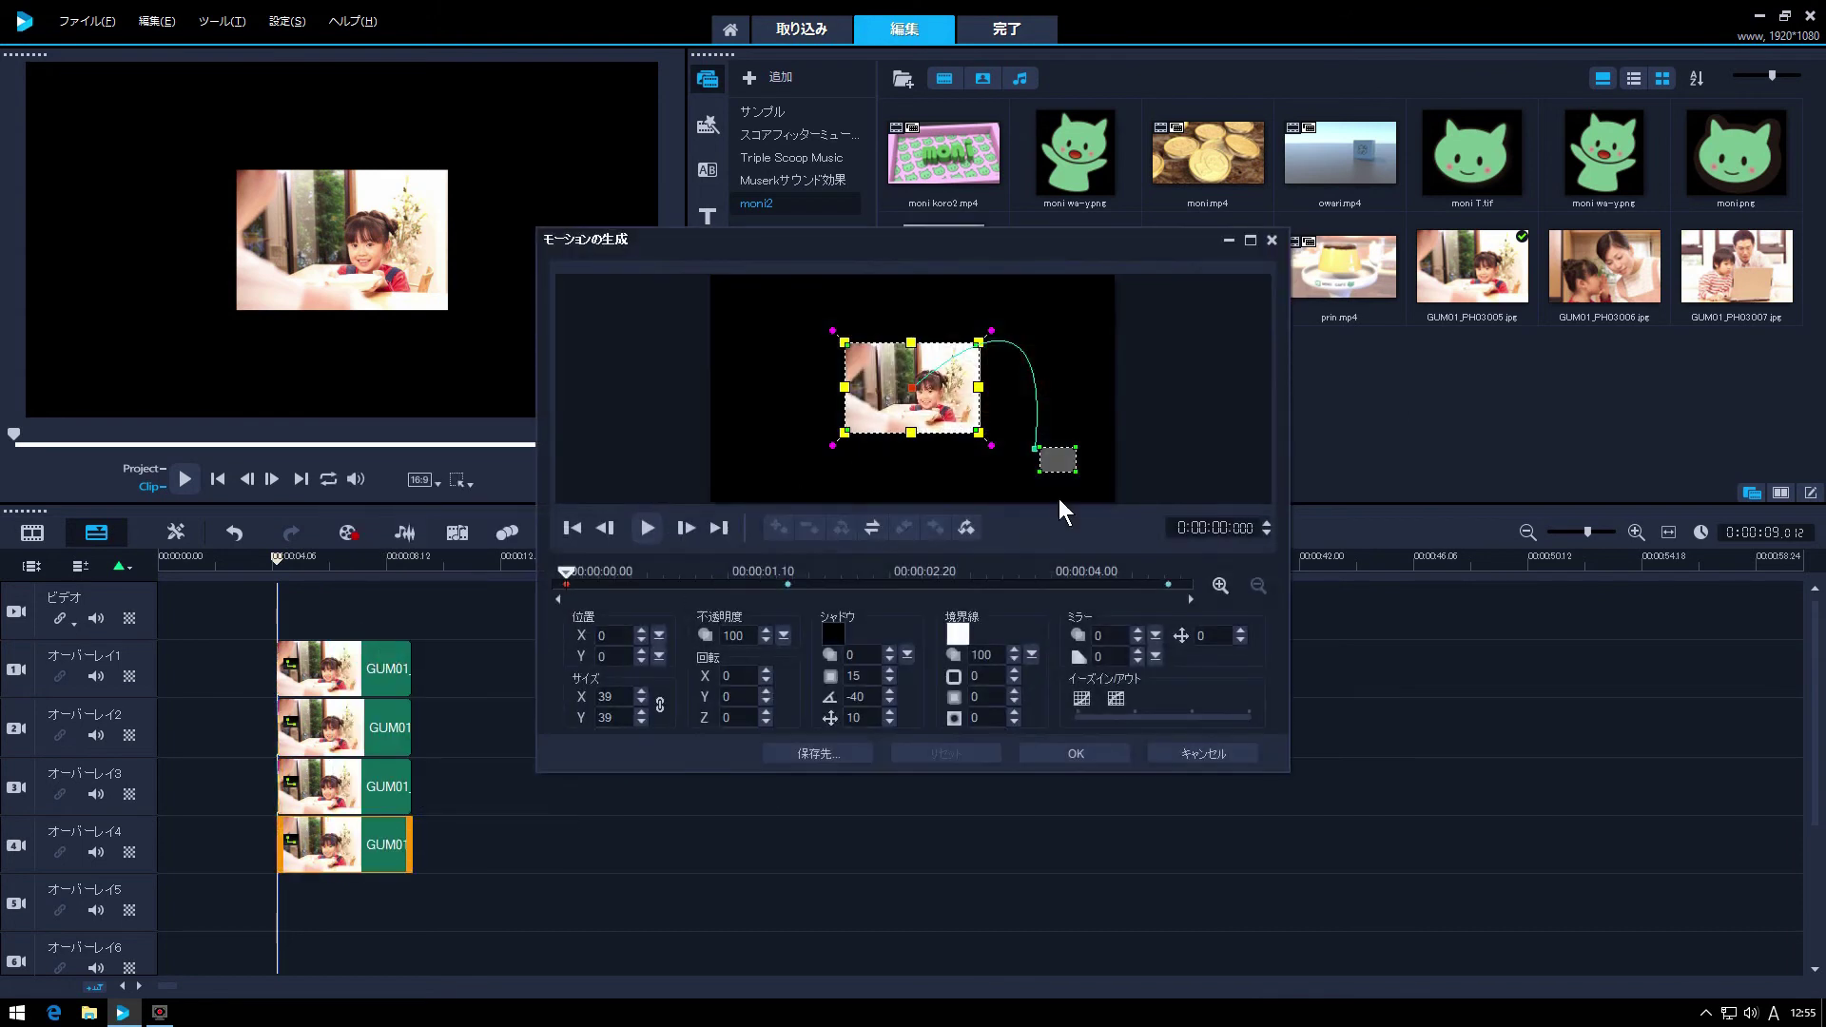
{"action": "left_click", "coordinate": [1168, 584]}
{"action": "left_click_drag", "start_coordinate": [975, 461], "coordinate": [725, 462]}
{"action": "left_click_drag", "start_coordinate": [961, 383], "coordinate": [911, 459]}
{"action": "left_click", "coordinate": [1052, 756]}
{"action": "left_click_drag", "start_coordinate": [277, 560], "coordinate": [396, 600]}
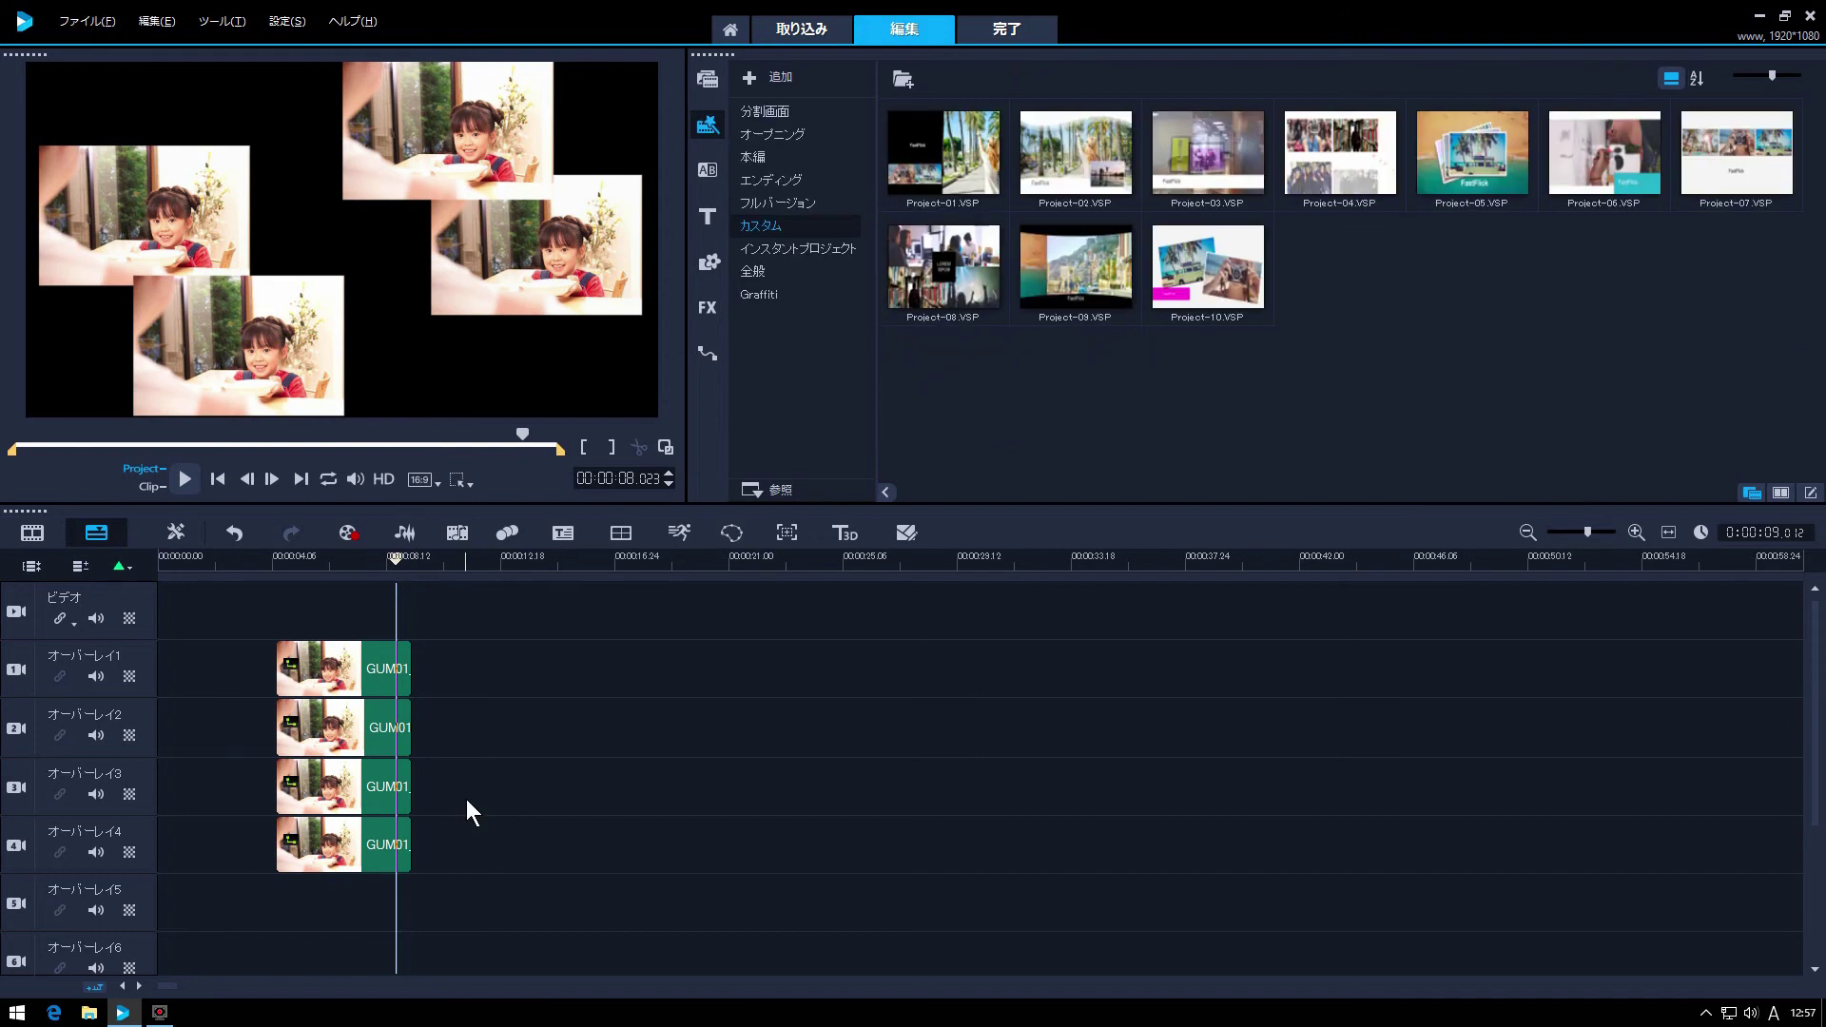
Step: Start exporting the project as an Instant Project template, saving the project and choosing a thumbnail frame that shows all four photos
{"action": "left_click", "coordinate": [87, 23]}
{"action": "mouse_move", "coordinate": [202, 154]}
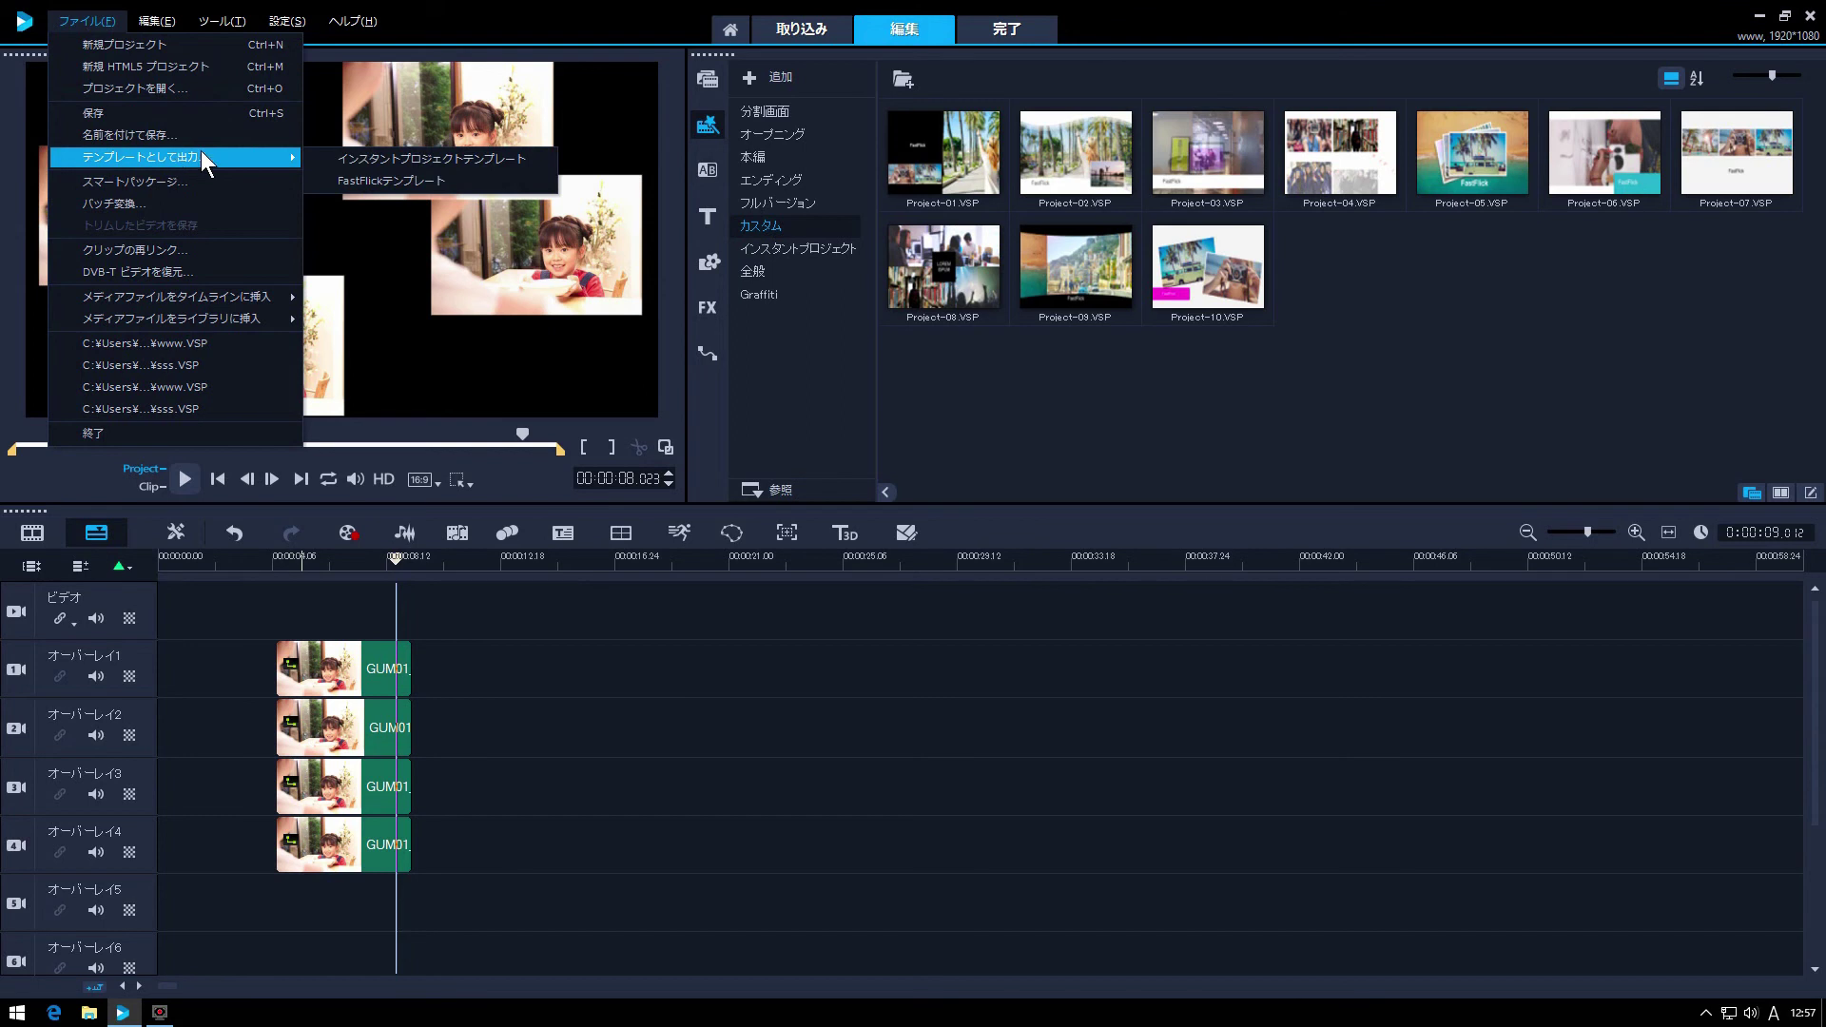
{"action": "left_click", "coordinate": [411, 160]}
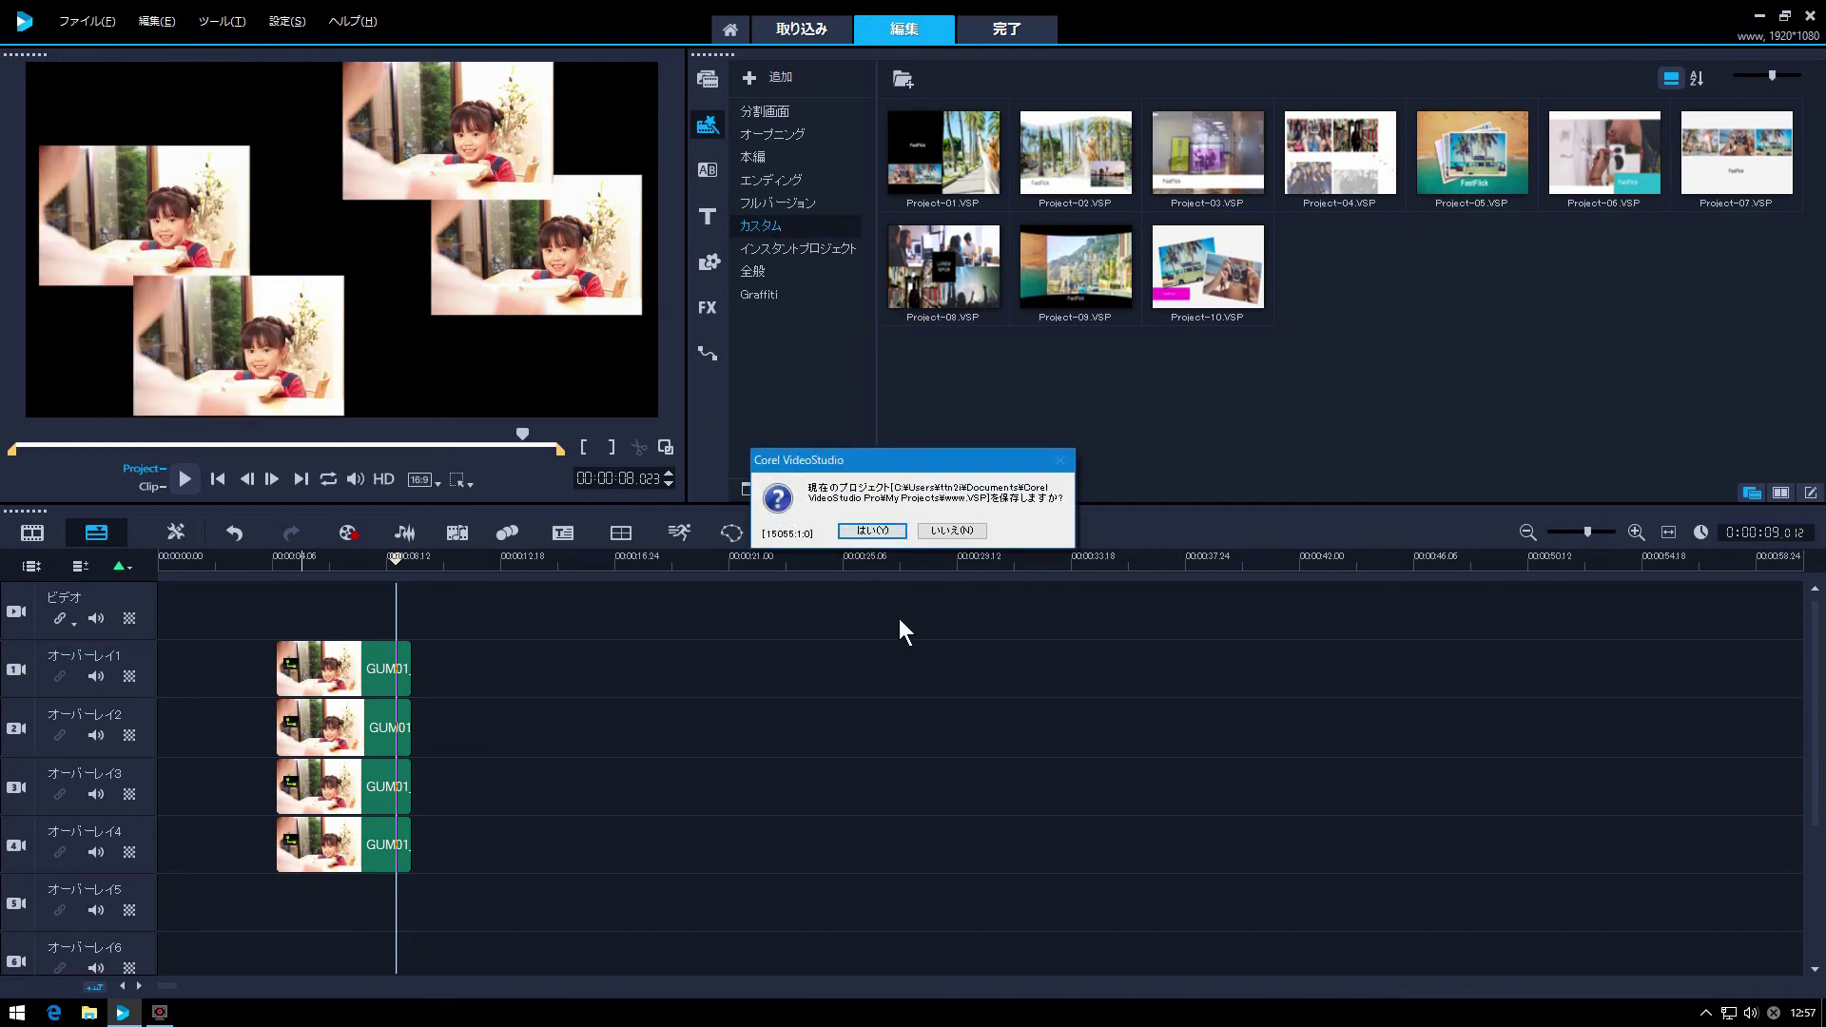
{"action": "left_click", "coordinate": [865, 529]}
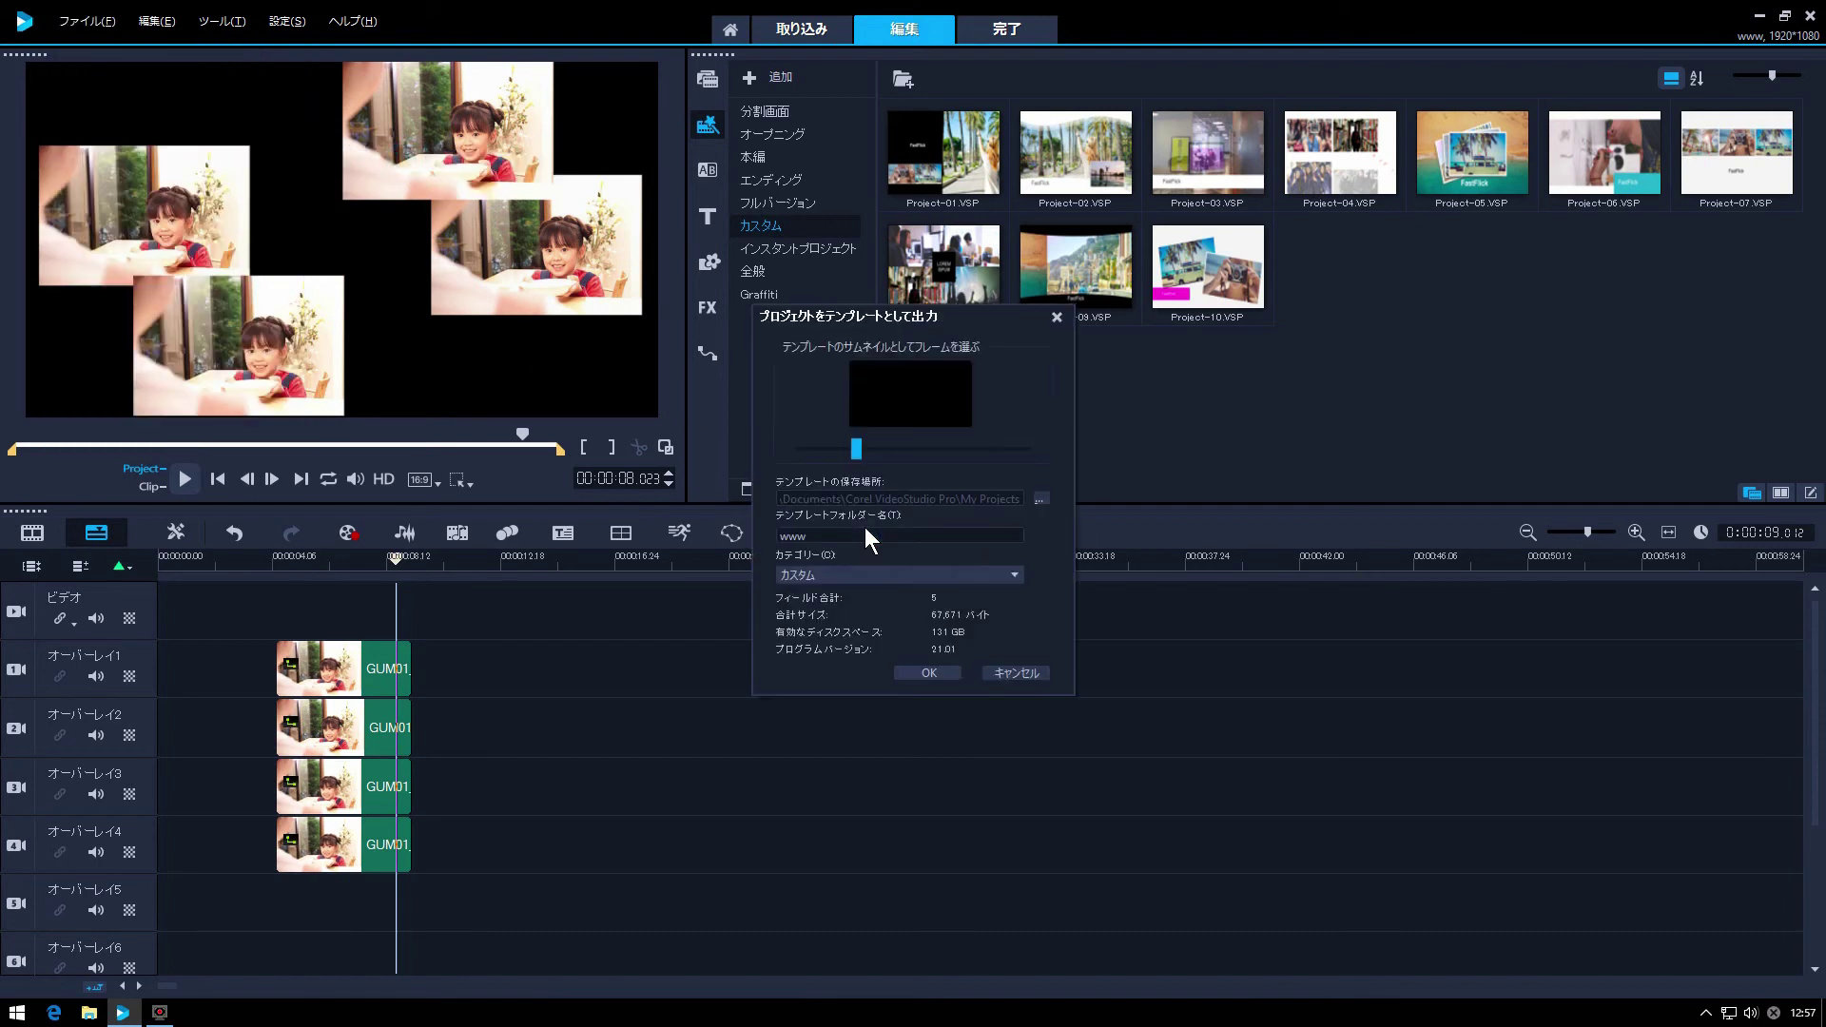
{"action": "left_click_drag", "start_coordinate": [859, 451], "coordinate": [974, 459]}
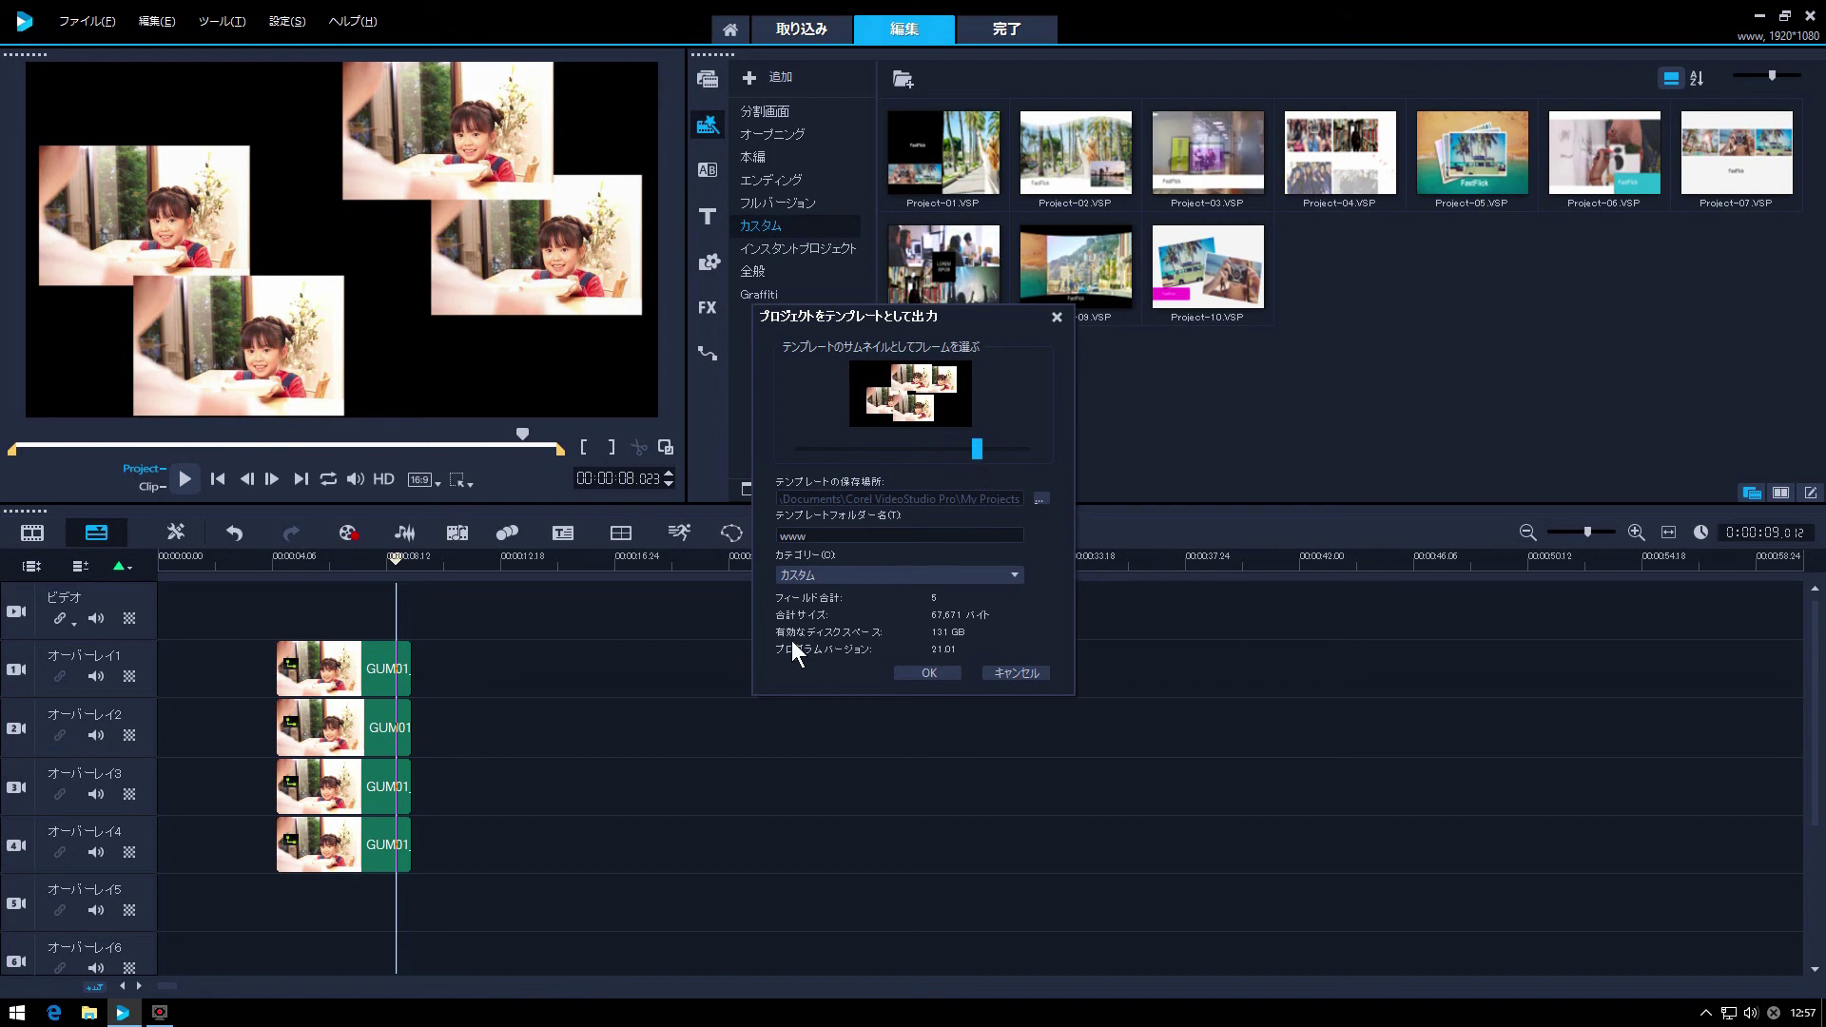
Step: Name the template folder 1234, set its category to カスタム, and export it over the existing folder's files
{"action": "left_click_drag", "start_coordinate": [819, 537], "coordinate": [761, 546]}
{"action": "type", "text": "1234"}
{"action": "left_click", "coordinate": [882, 579]}
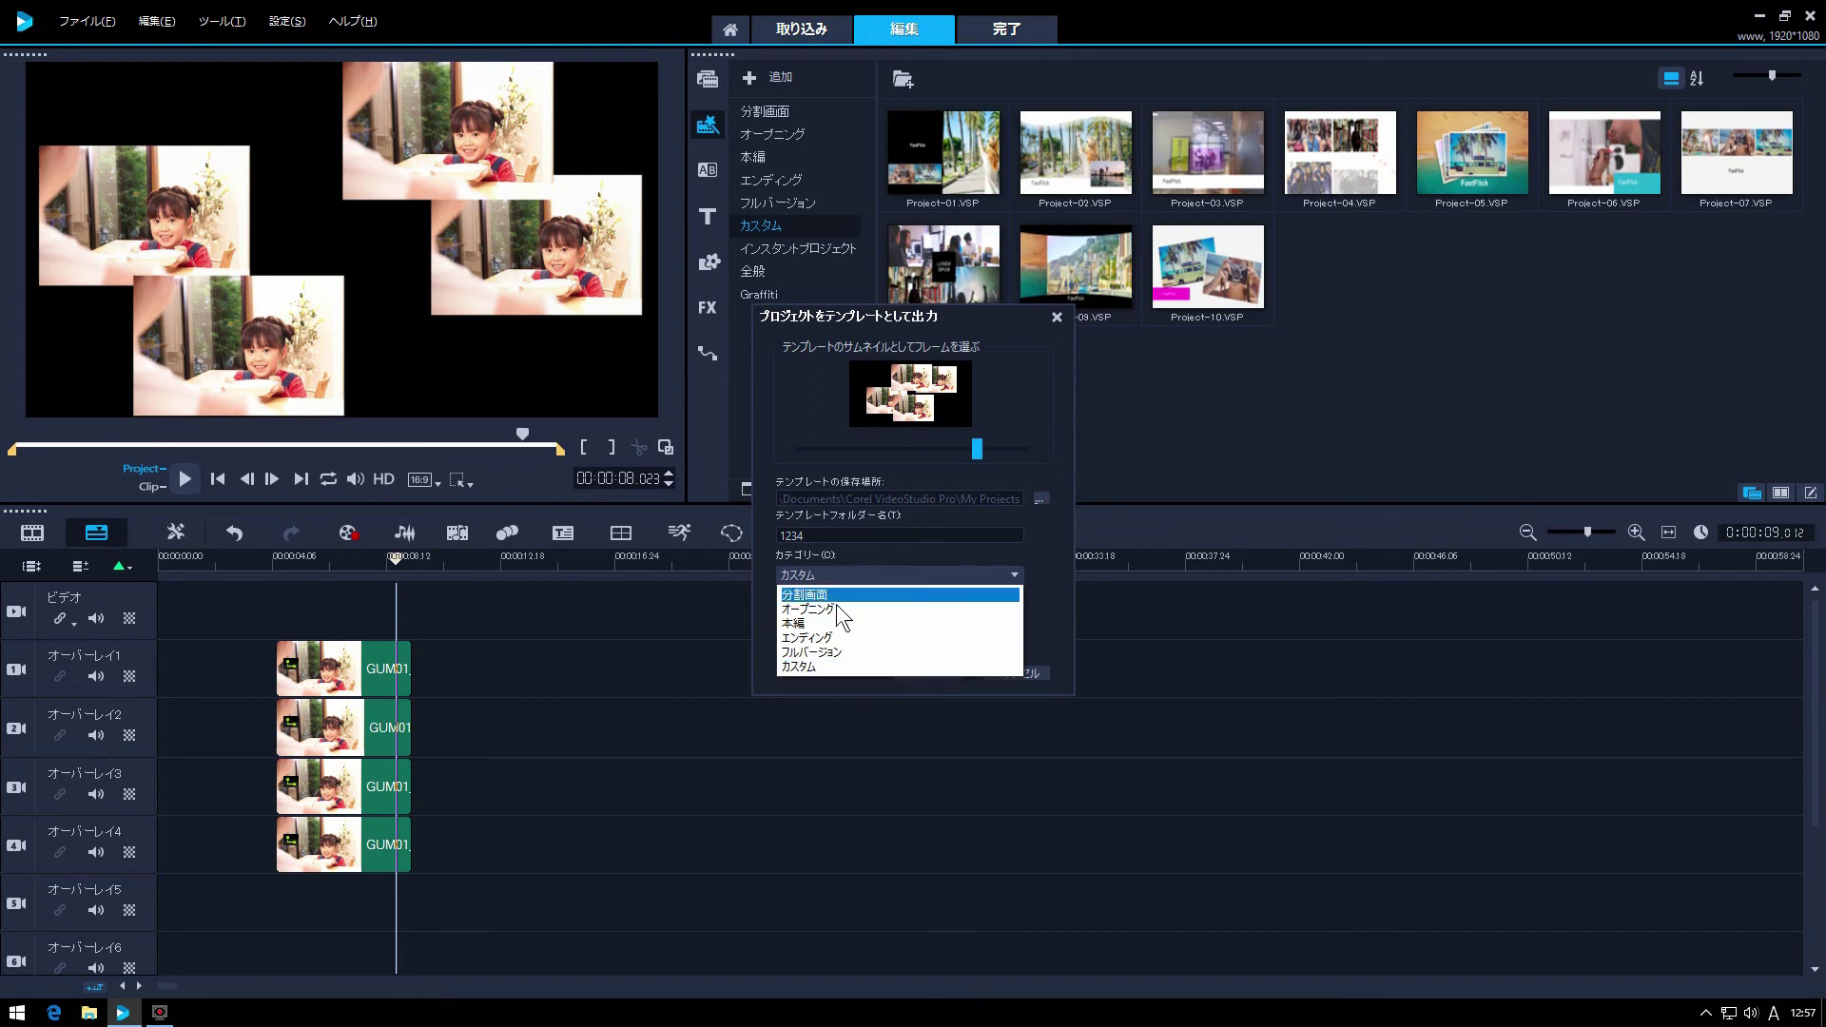
{"action": "left_click", "coordinate": [799, 666]}
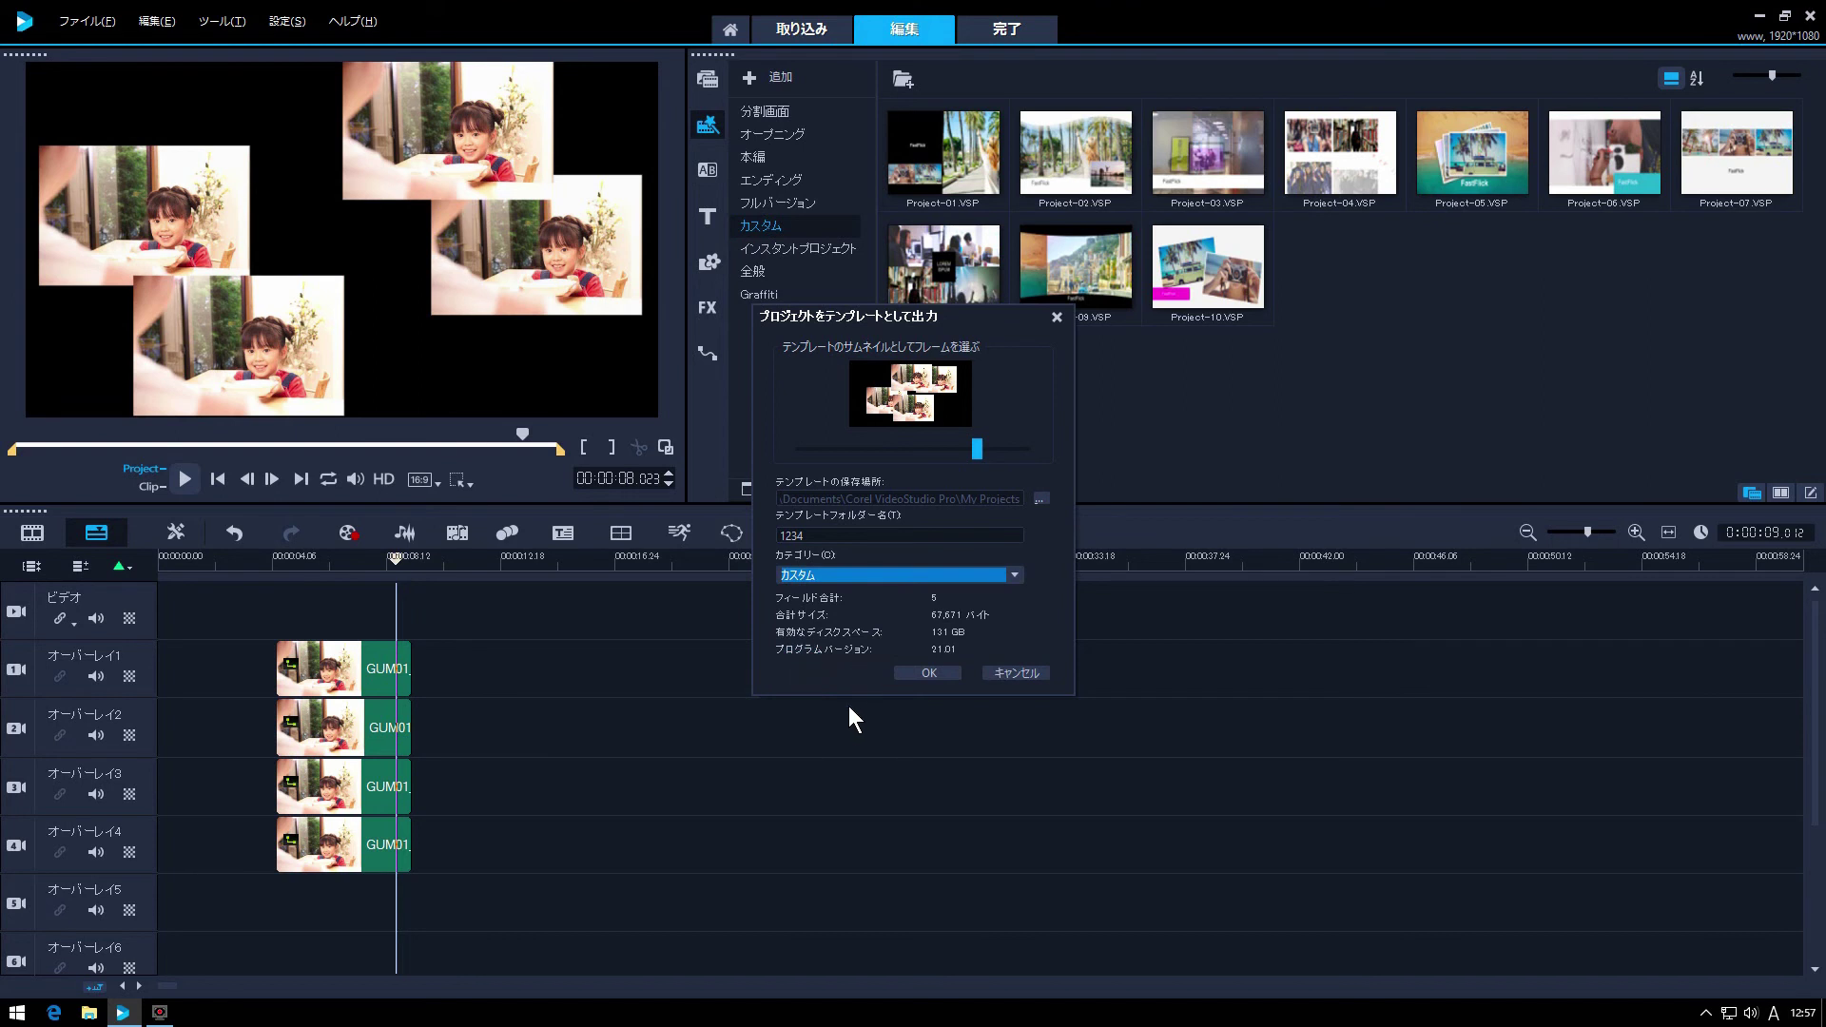
{"action": "left_click", "coordinate": [930, 670]}
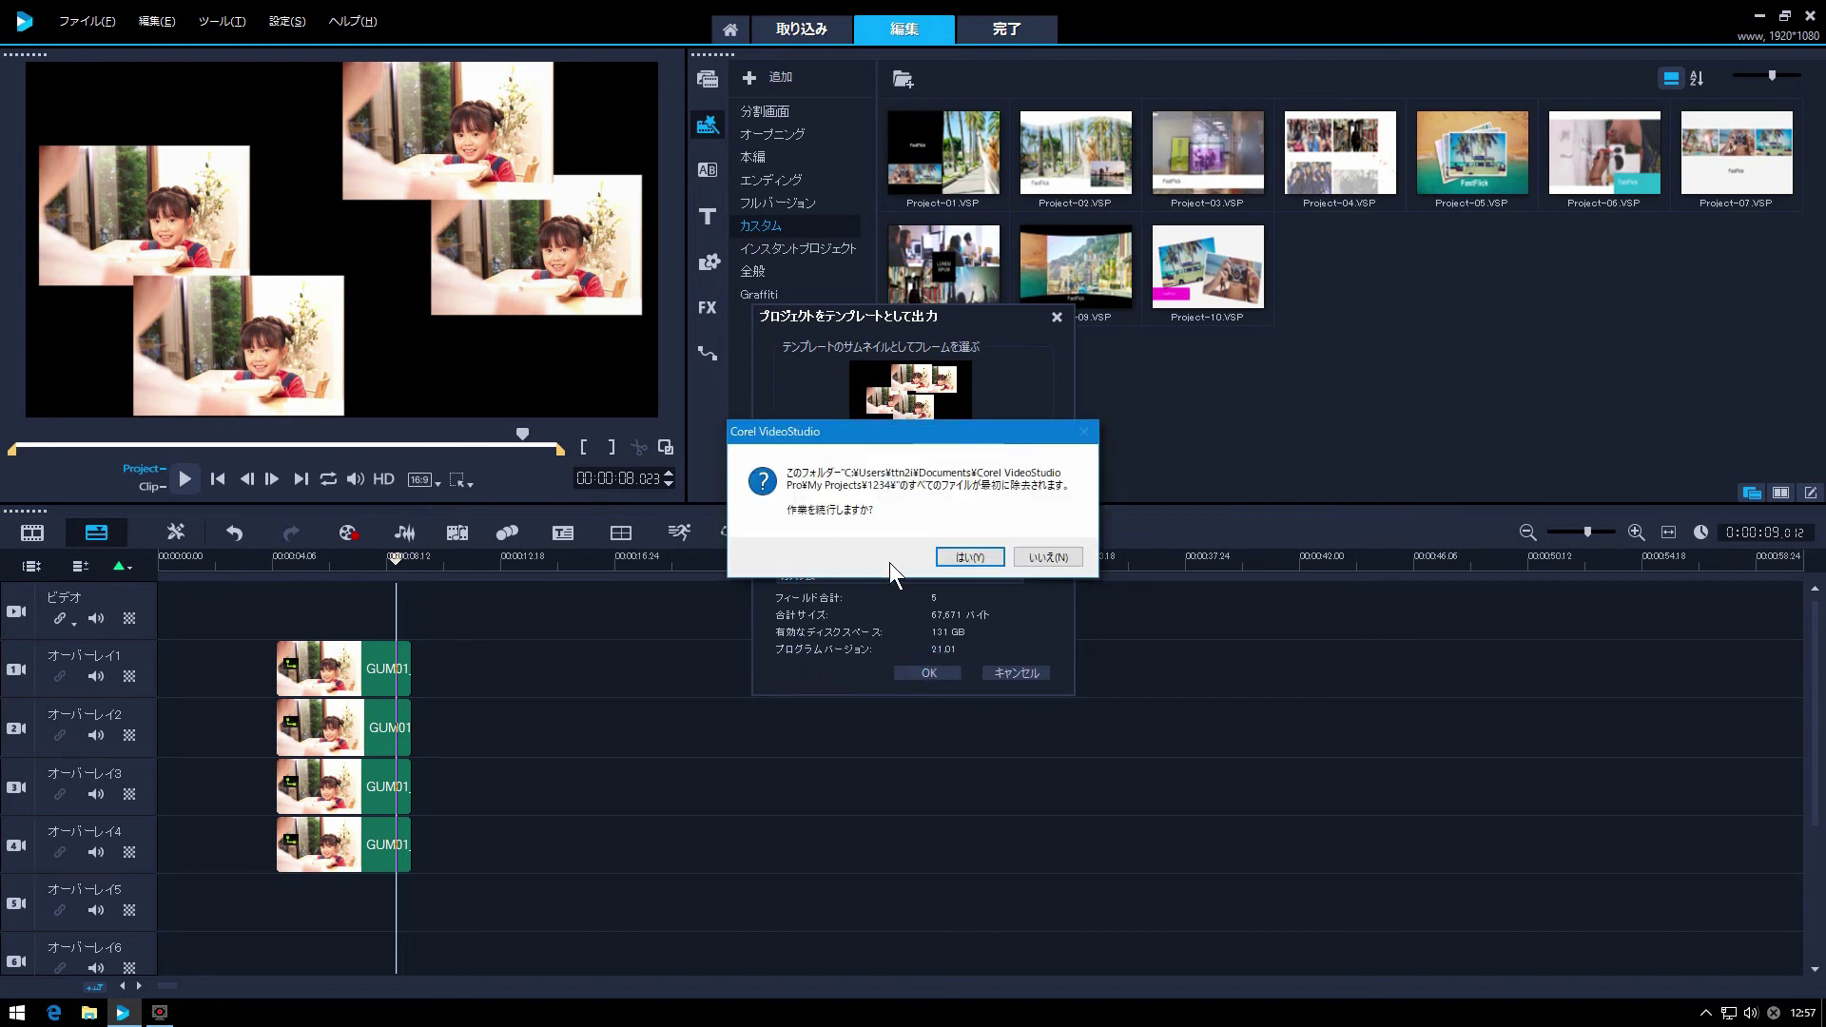
{"action": "left_click", "coordinate": [955, 557]}
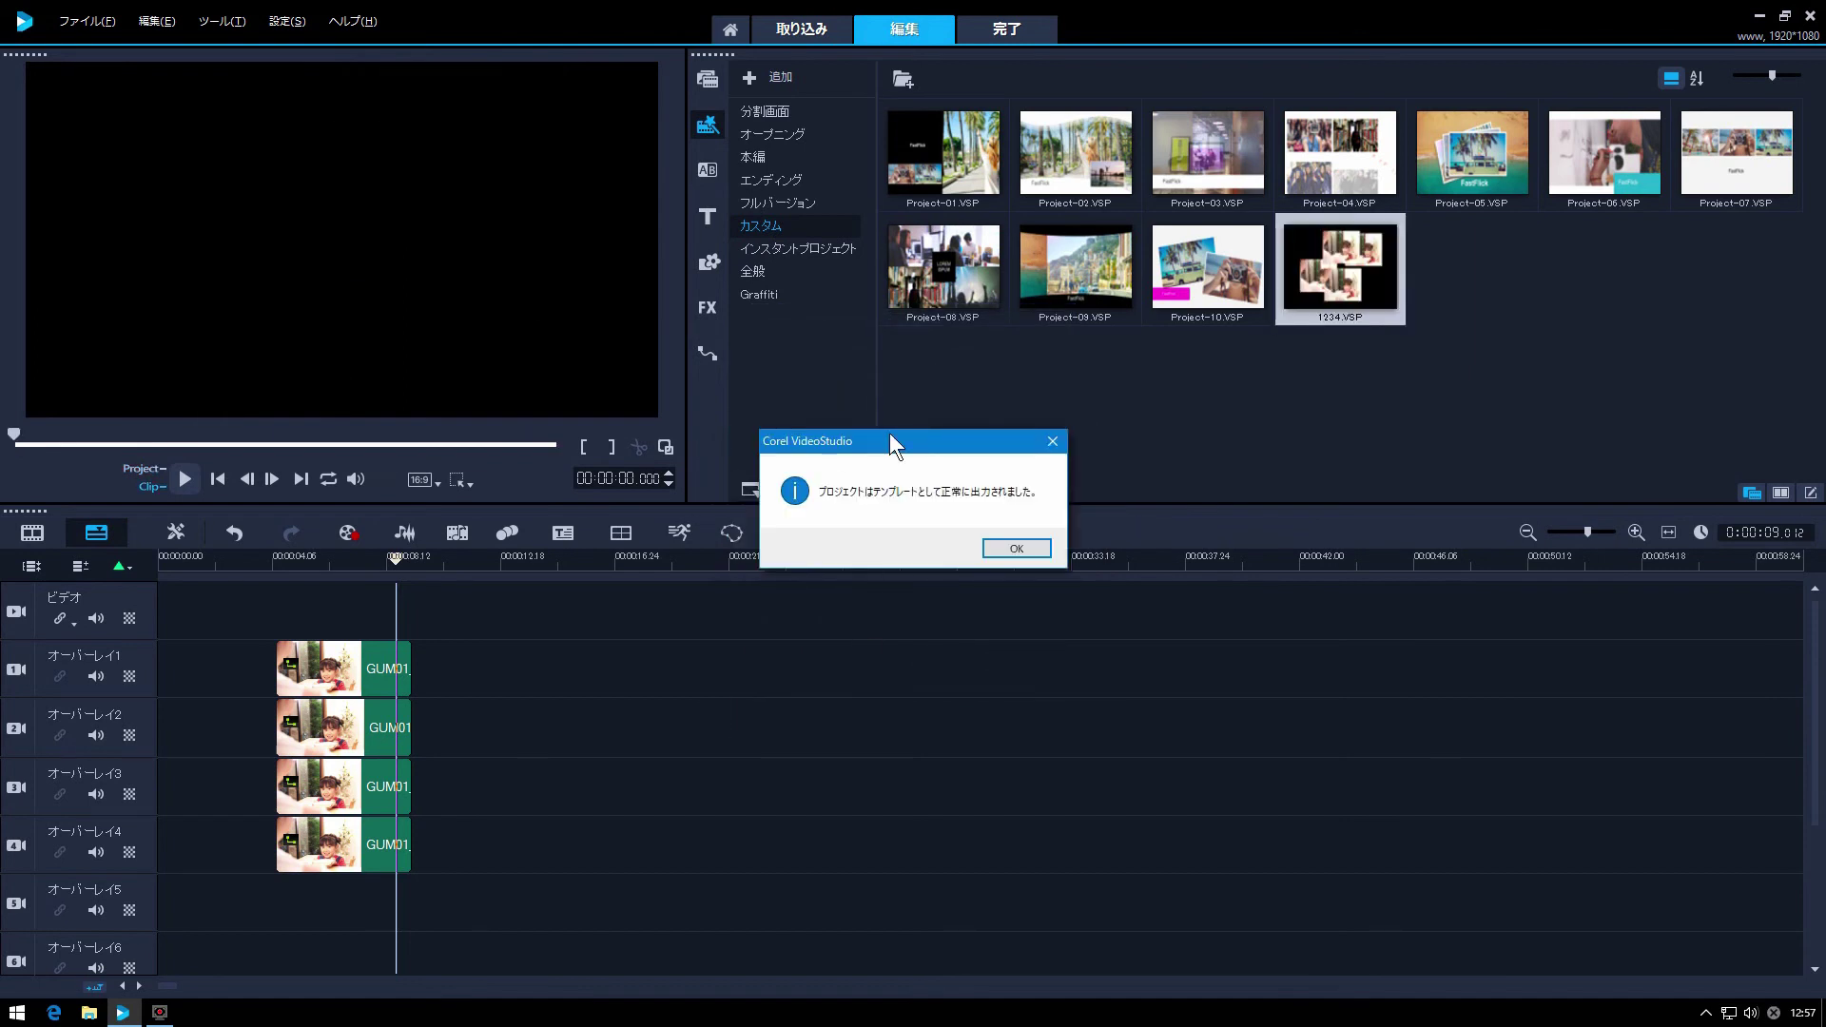
{"action": "left_click", "coordinate": [1014, 548]}
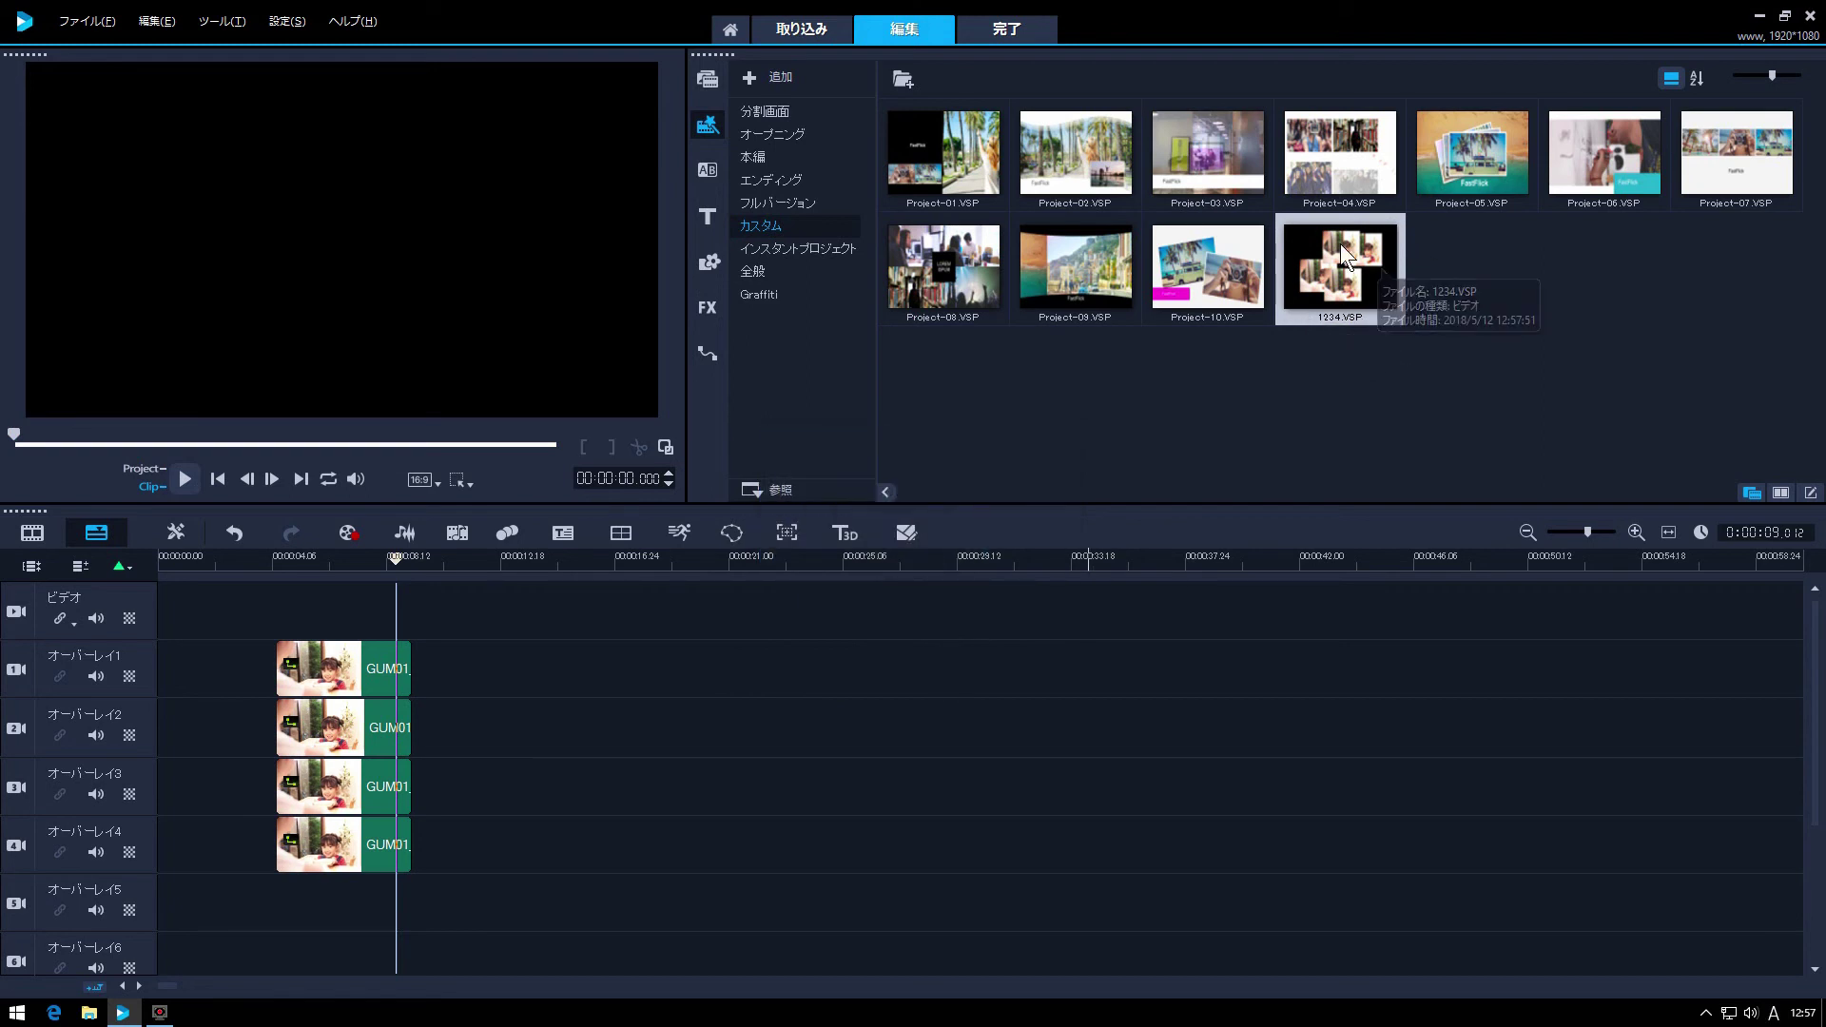
Step: Delete the four photo clips from overlay tracks 1 to 4
{"action": "left_click", "coordinate": [347, 658]}
{"action": "key", "text": "Delete"}
{"action": "left_click", "coordinate": [344, 721]}
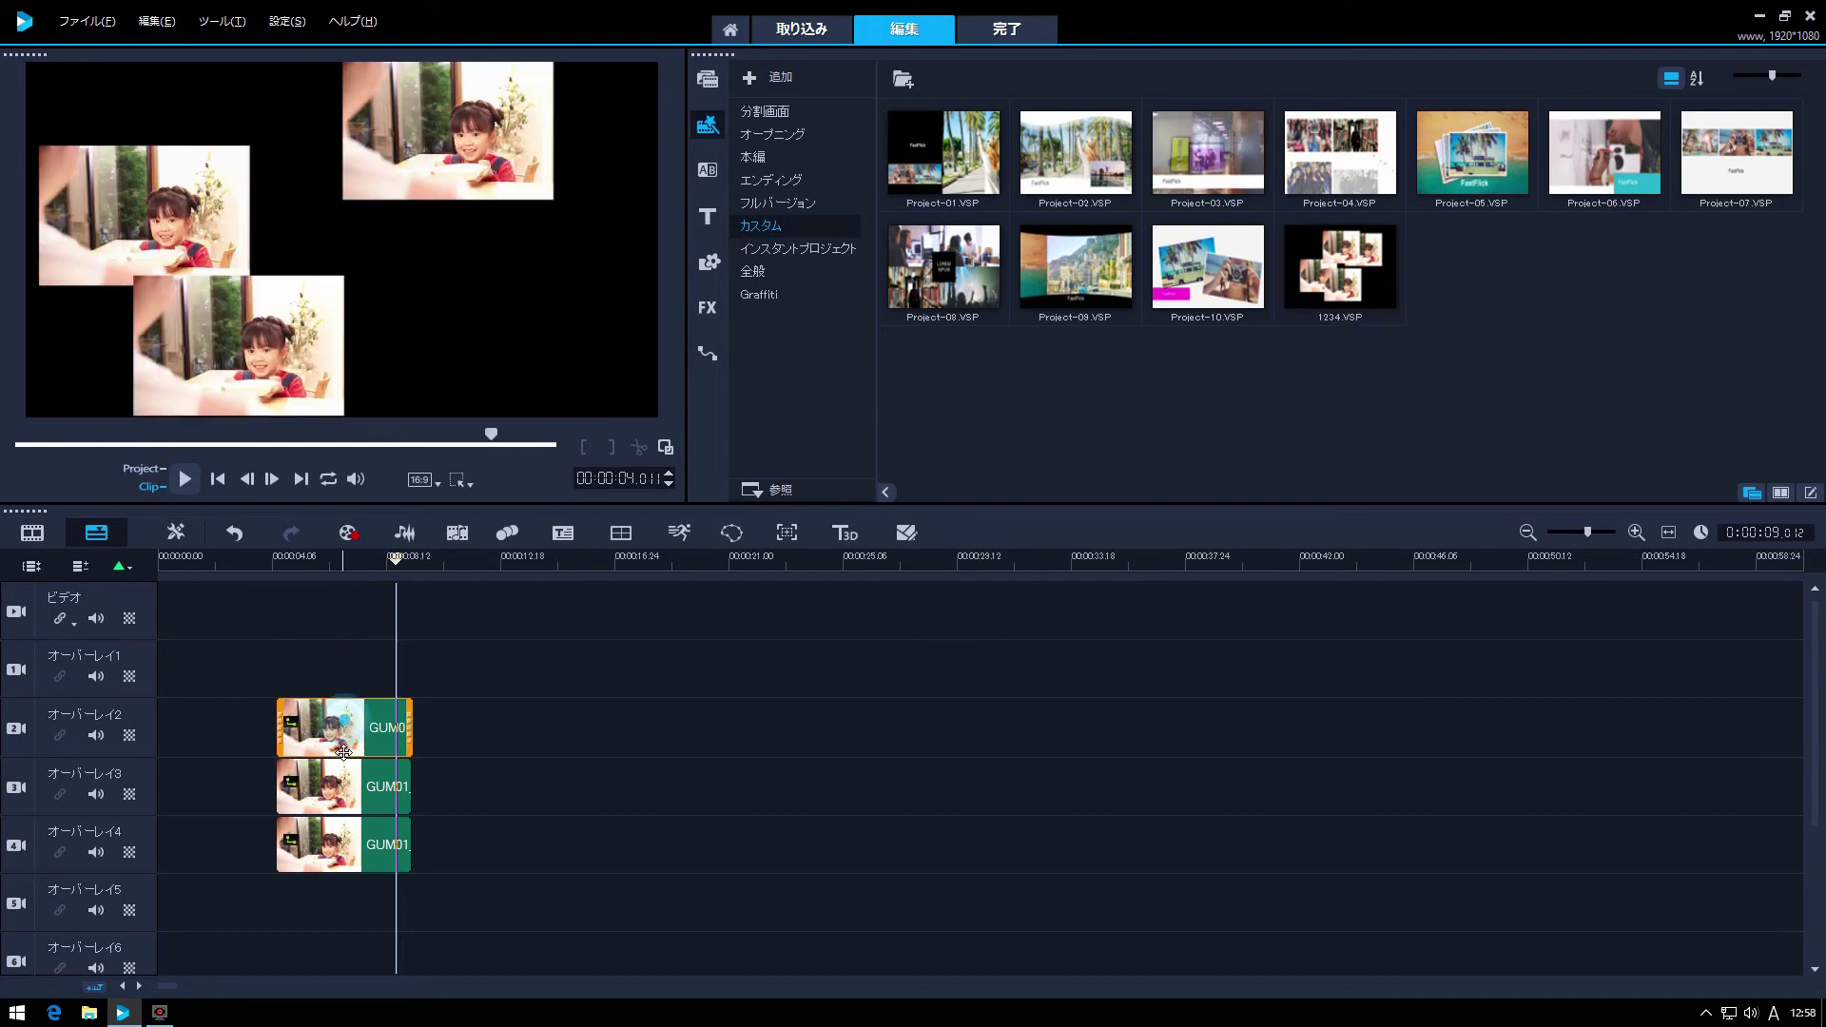
{"action": "key", "text": "Delete"}
{"action": "left_click", "coordinate": [347, 783]}
{"action": "key", "text": "Delete"}
{"action": "left_click", "coordinate": [354, 846]}
{"action": "key", "text": "Delete"}
Step: Place op kemu.mp4 at the start of the video track and insert the custom template 1234.VSP after it, scrubbing through its animation
{"action": "left_click", "coordinate": [708, 76]}
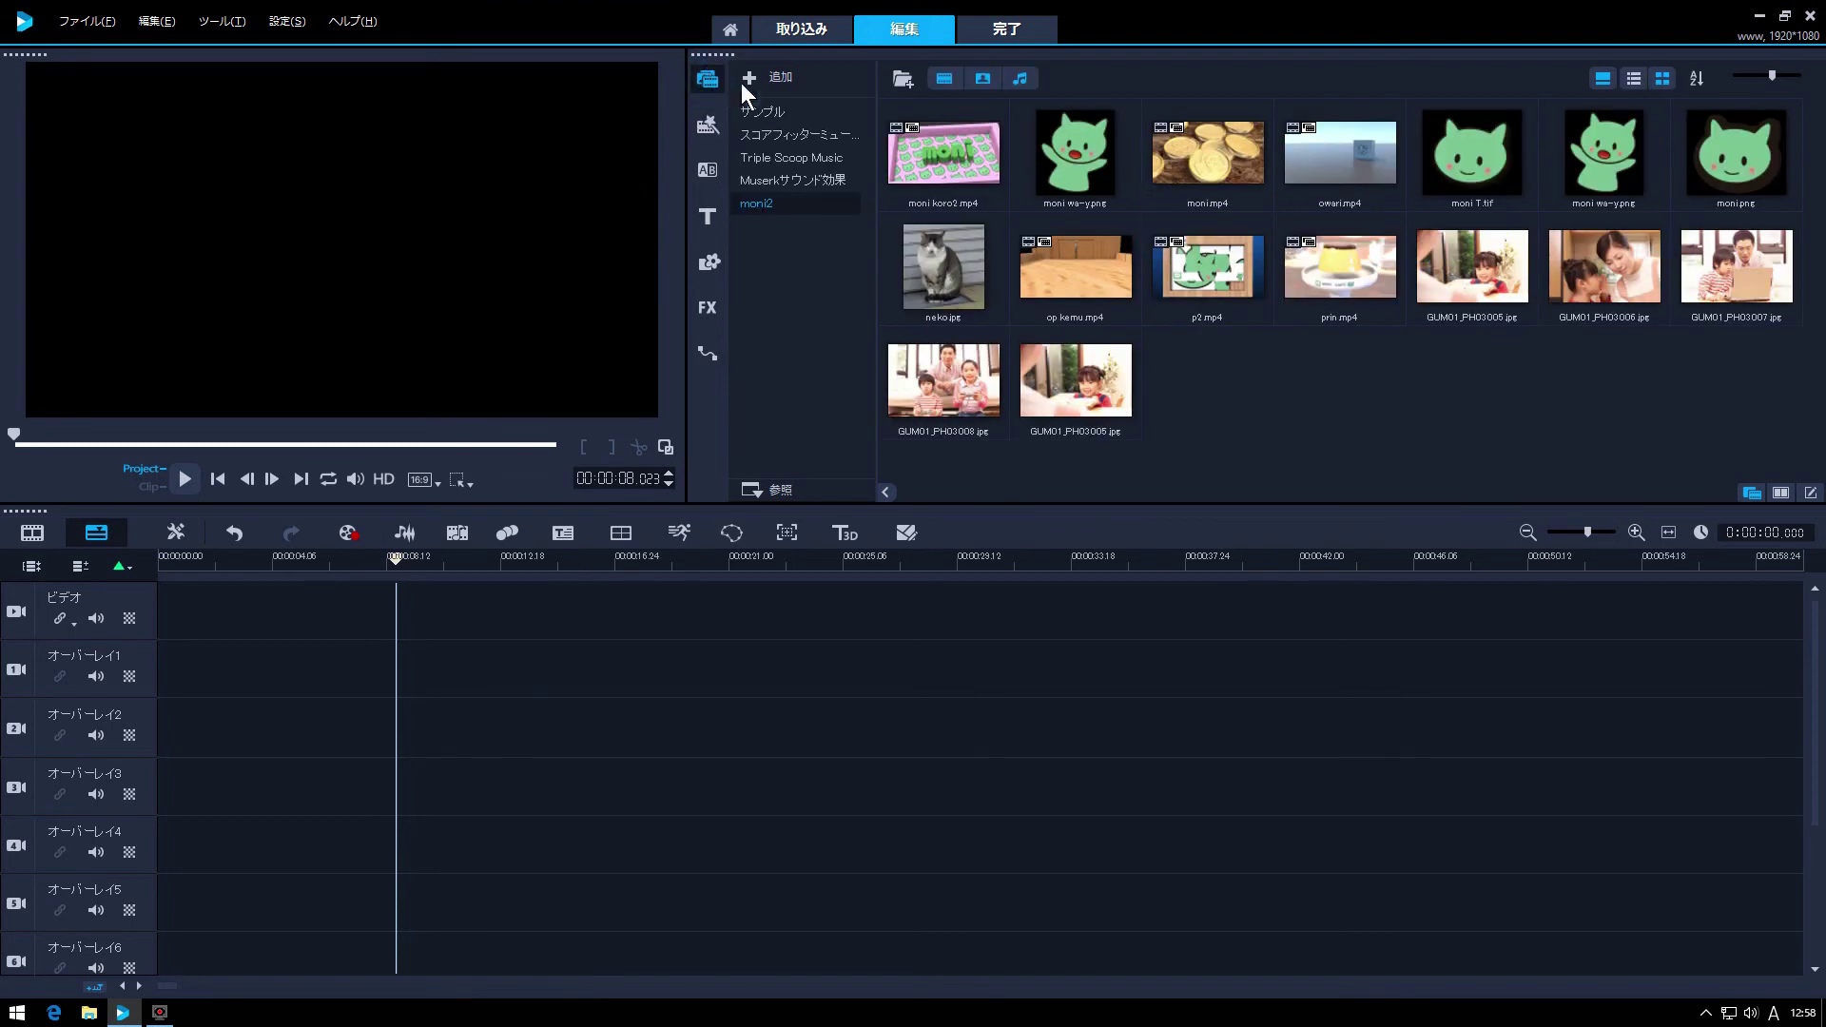
{"action": "left_click_drag", "start_coordinate": [1069, 255], "coordinate": [203, 611]}
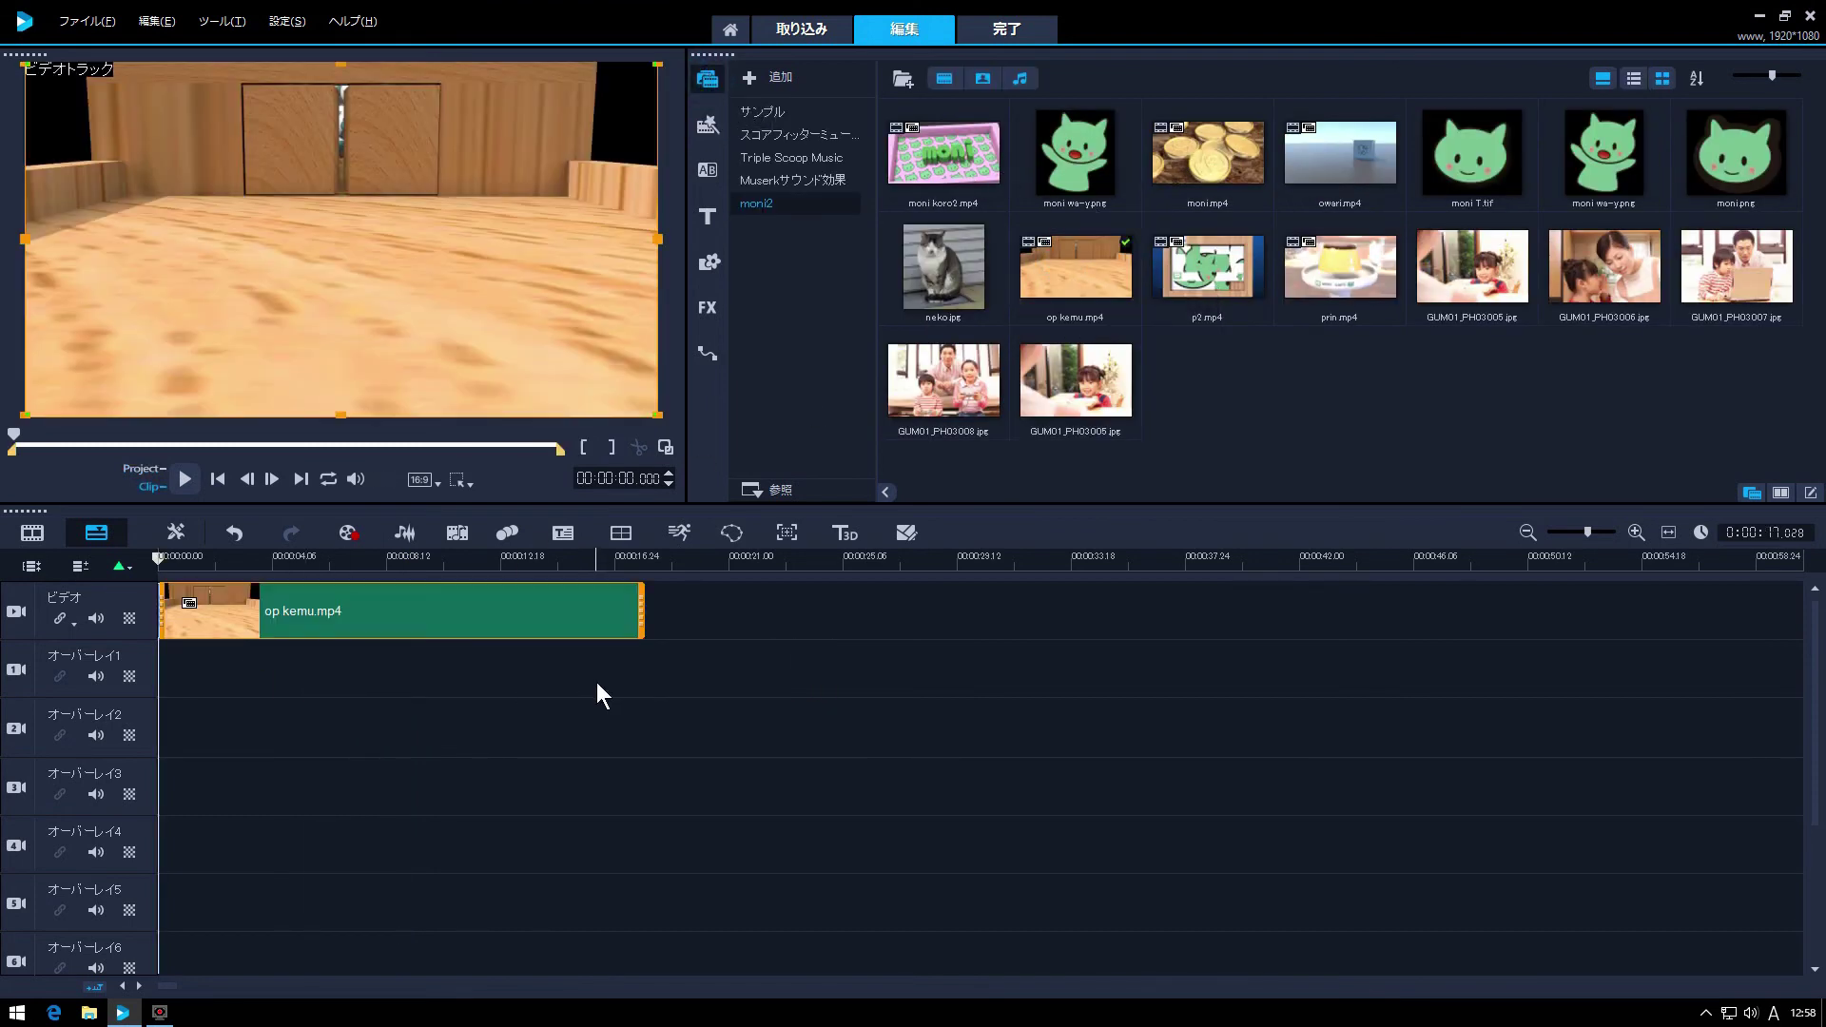
{"action": "left_click", "coordinate": [706, 126]}
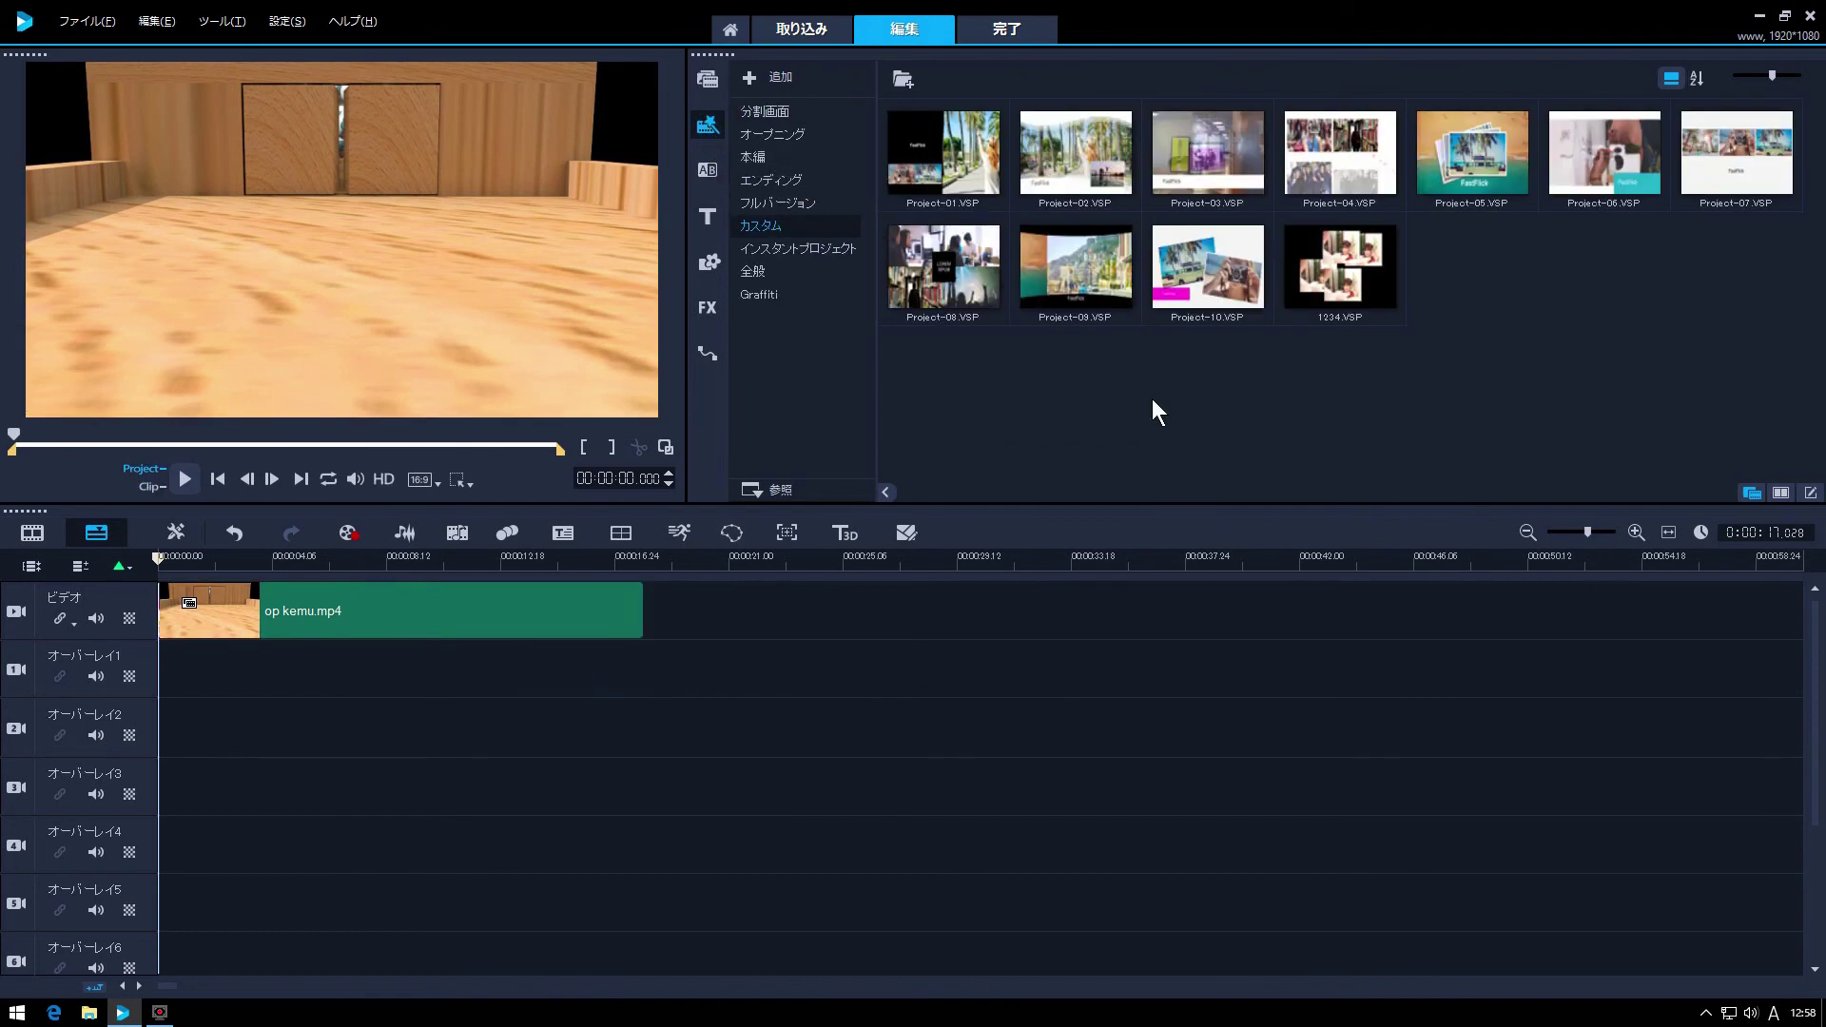
{"action": "left_click_drag", "start_coordinate": [1341, 260], "coordinate": [813, 629]}
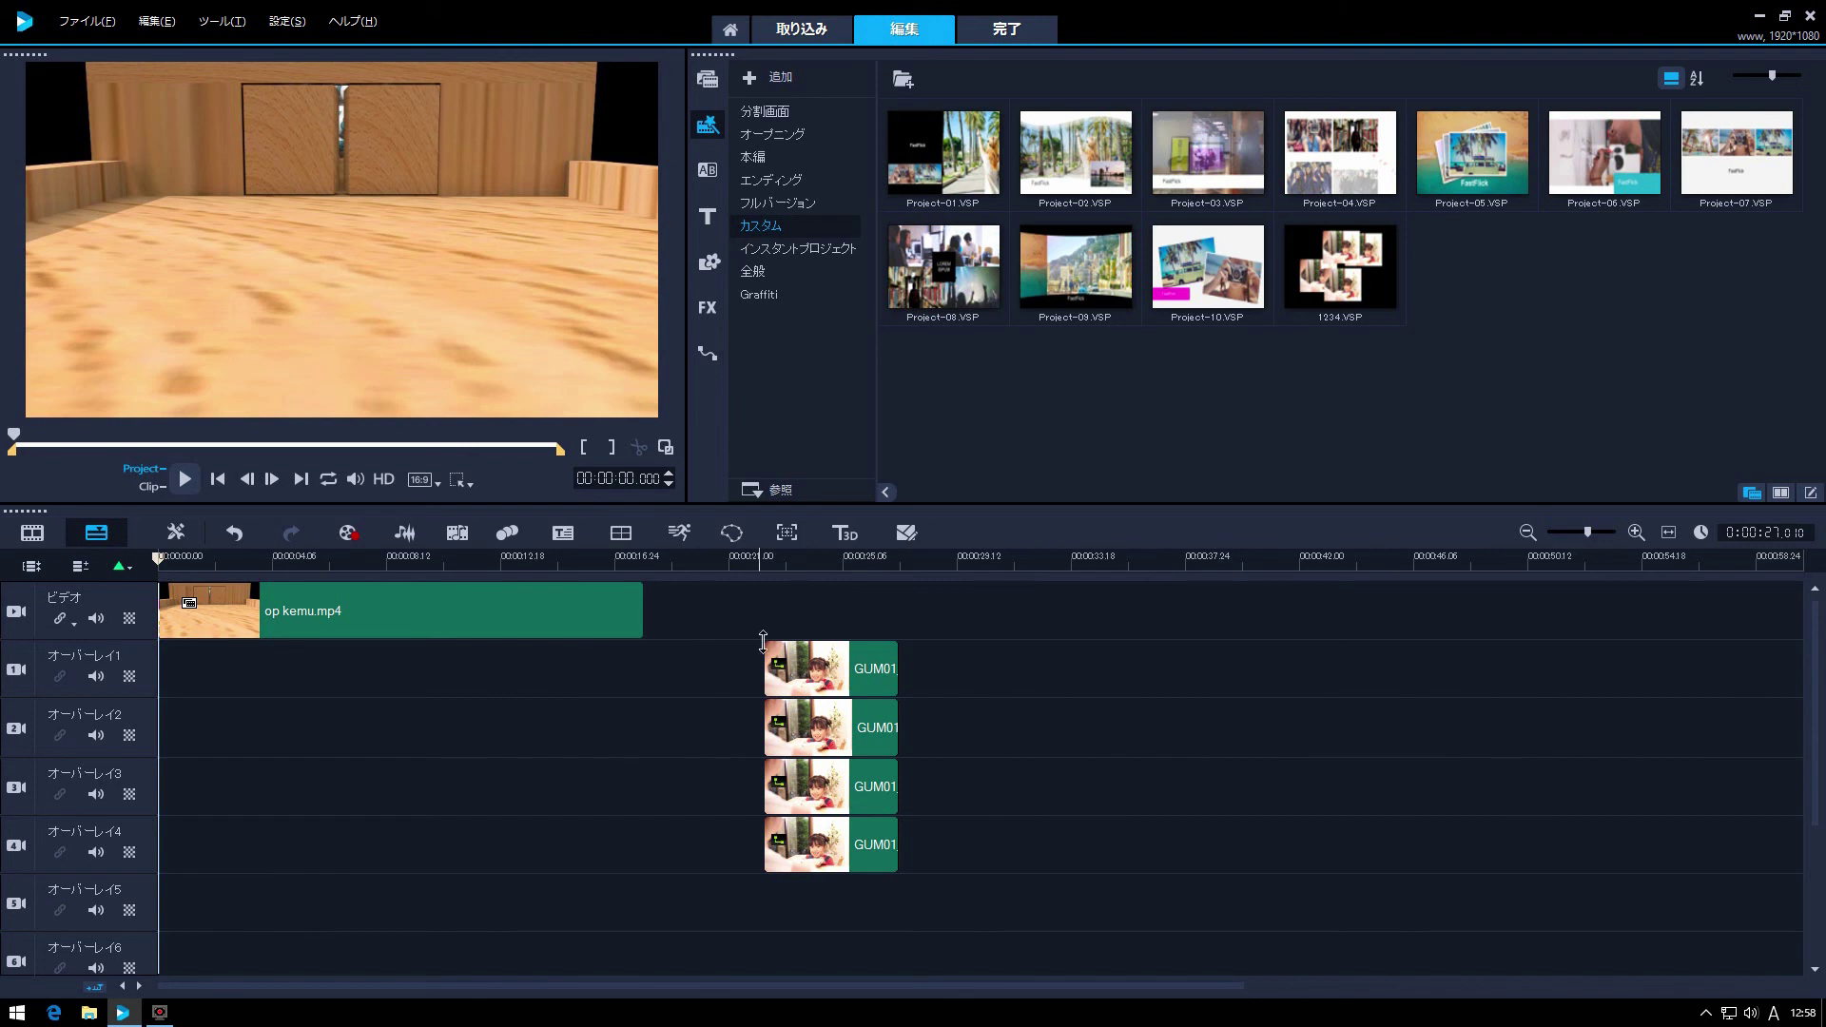
{"action": "left_click", "coordinate": [807, 558]}
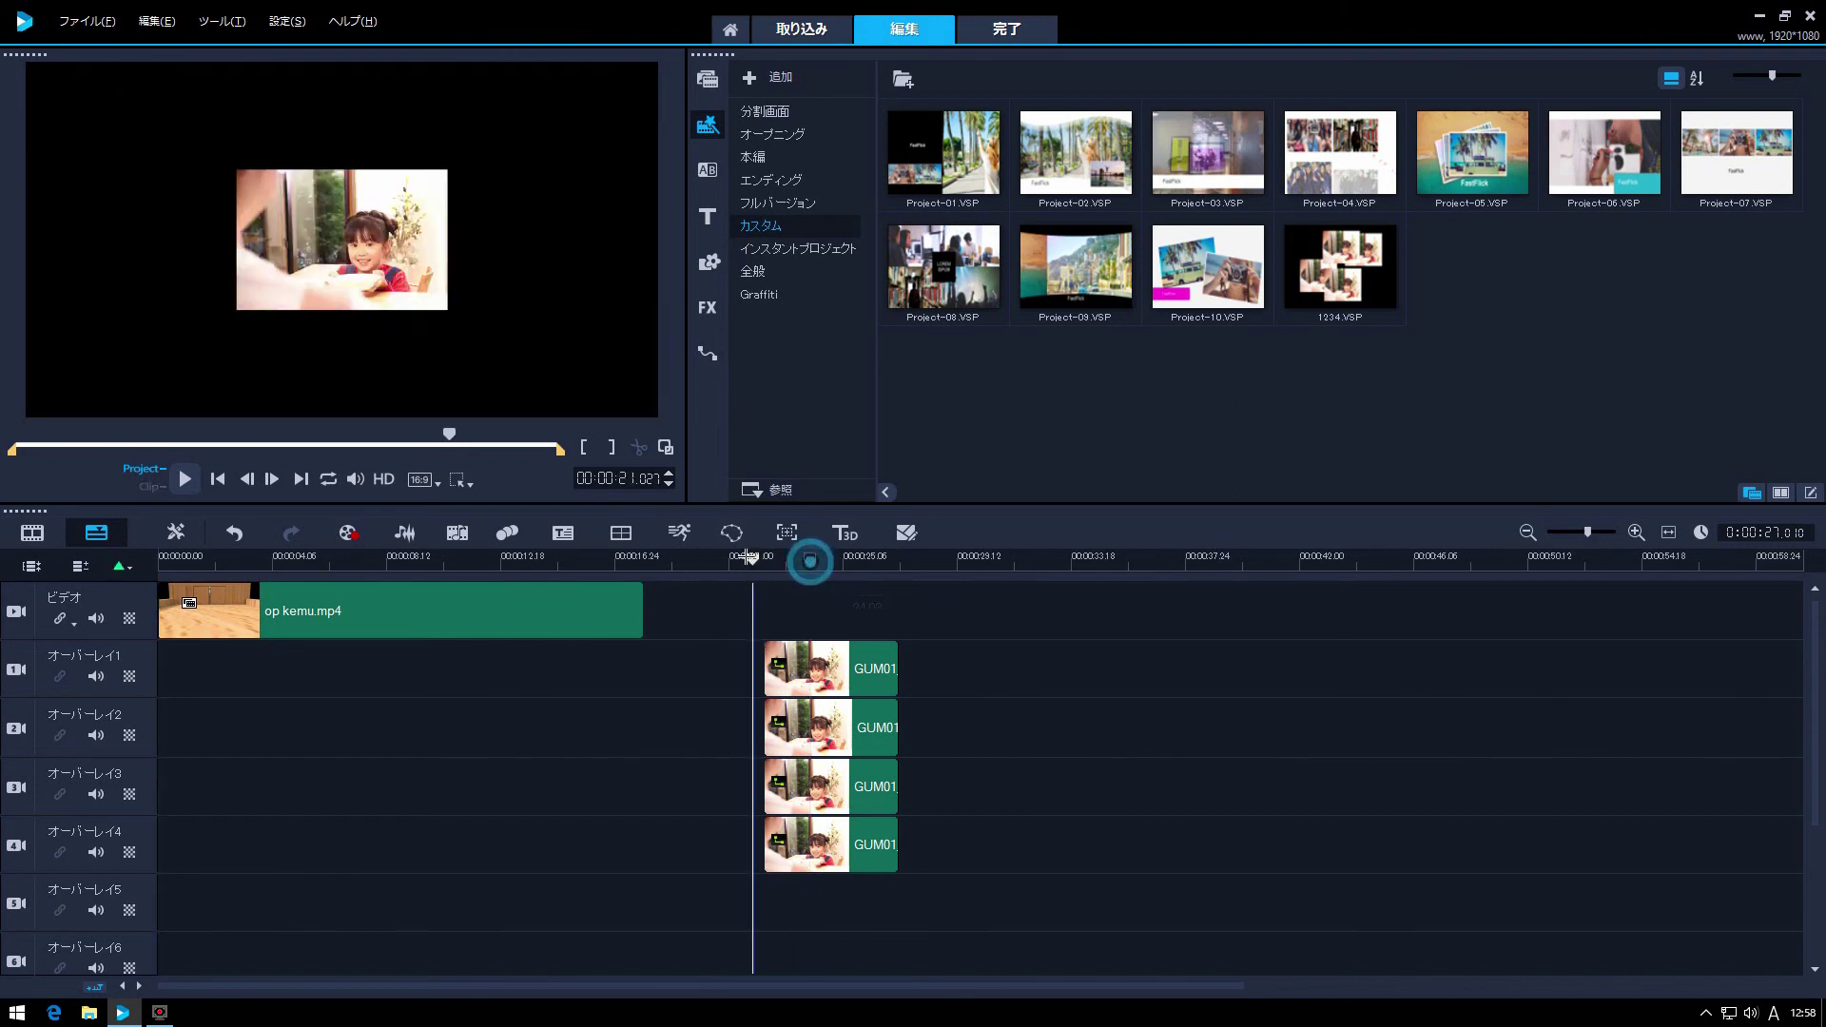
{"action": "mouse_move", "coordinate": [806, 558]}
{"action": "left_mouse_down"}
{"action": "mouse_move", "coordinate": [889, 558]}
{"action": "mouse_move", "coordinate": [834, 557]}
{"action": "left_mouse_up"}
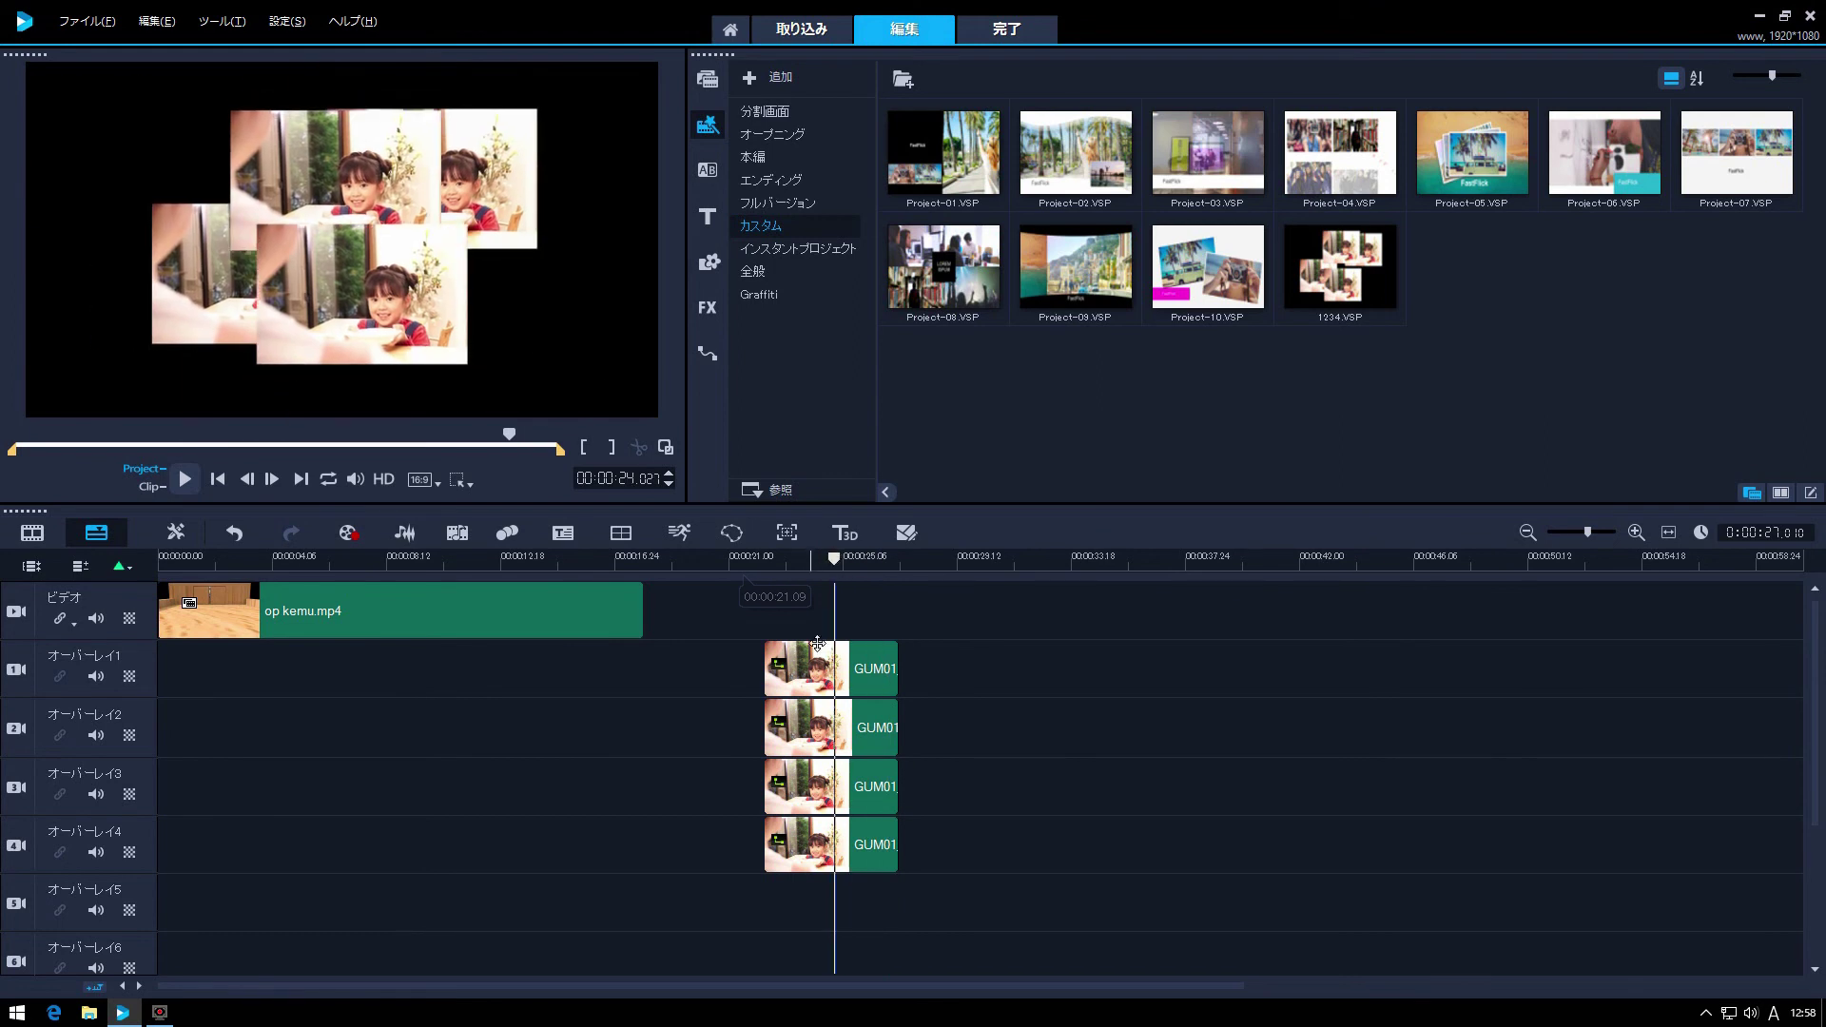
Step: Replace the template photos on overlay tracks 2, 3 and 4 with GUM01_PH03006.jpg, GUM01_PH03007.jpg and GUM01_PH03008.jpg, and preview the motion
{"action": "left_click", "coordinate": [706, 80]}
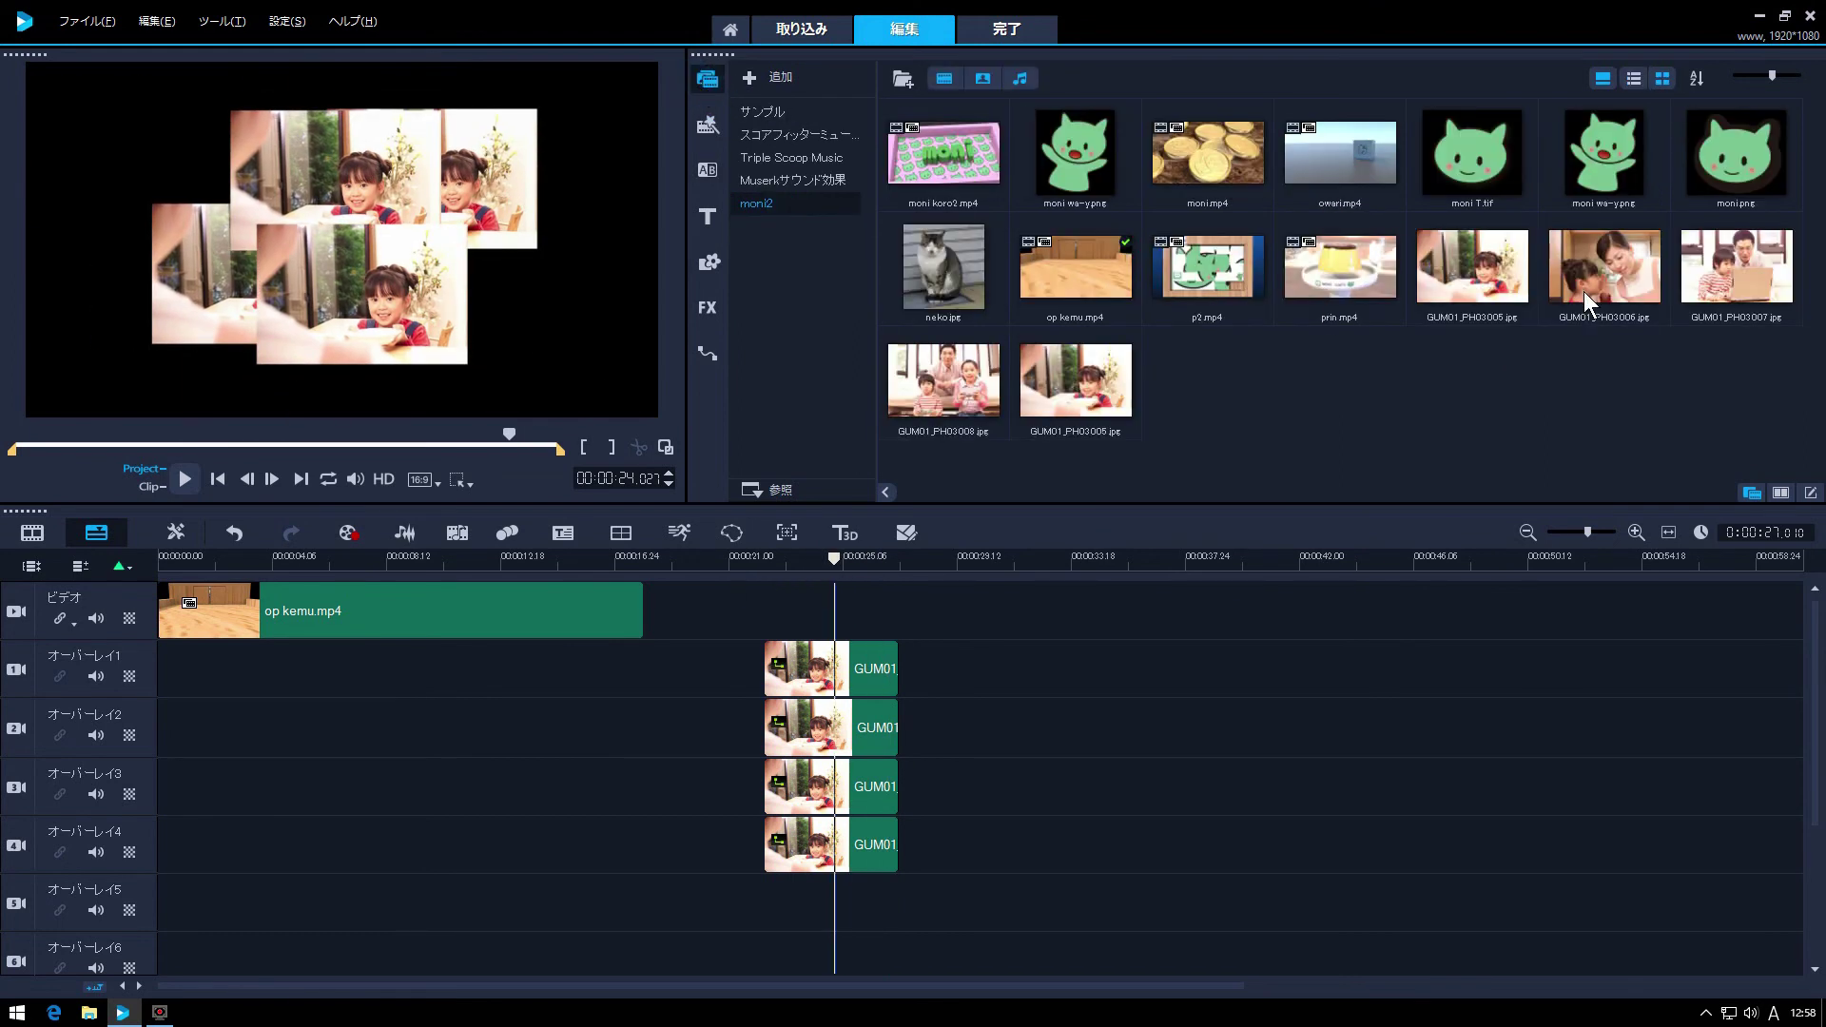
{"action": "left_click", "coordinate": [1586, 267]}
{"action": "left_click_drag", "start_coordinate": [1586, 267], "coordinate": [875, 727]}
{"action": "left_click_drag", "start_coordinate": [1430, 530], "coordinate": [871, 791]}
{"action": "left_click", "coordinate": [943, 382]}
{"action": "left_click_drag", "start_coordinate": [943, 382], "coordinate": [854, 841]}
{"action": "left_click_drag", "start_coordinate": [835, 561], "coordinate": [885, 561]}
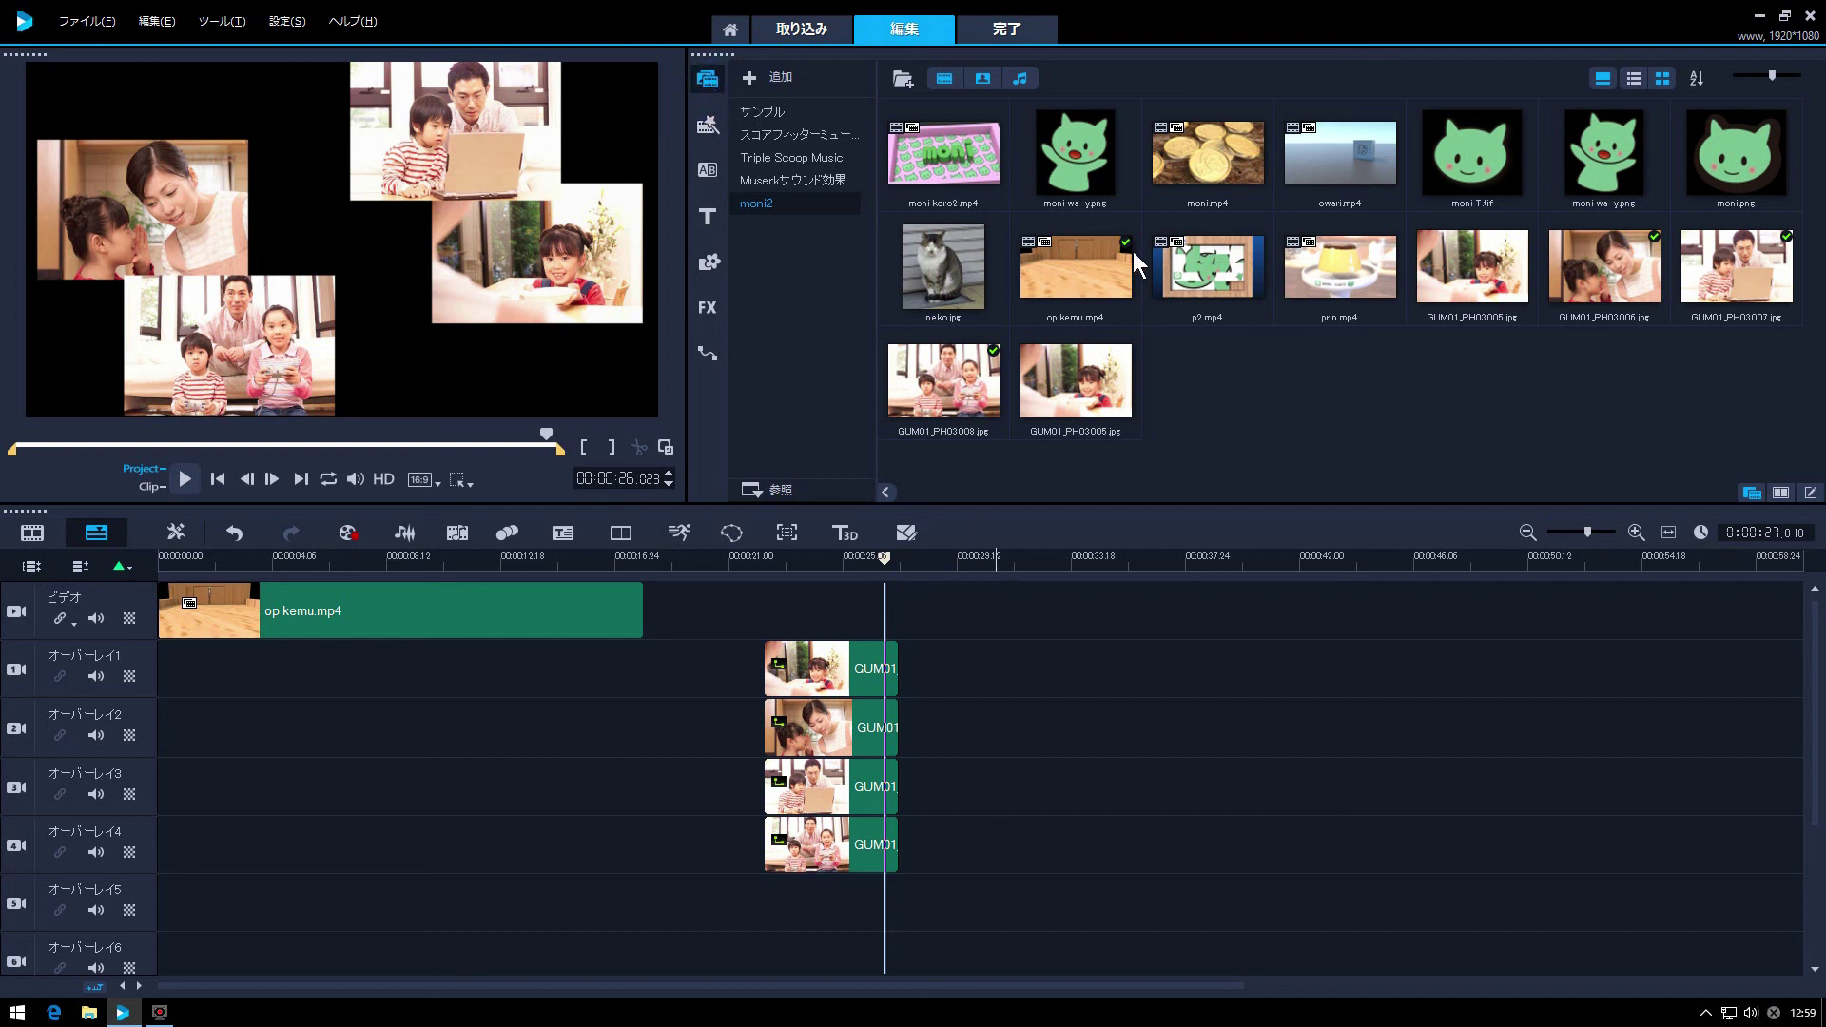
Step: Add p2.mp4 after op kemu.mp4 on the video track and place prin.mp4 on overlay track 2 after the template photos
{"action": "left_click_drag", "start_coordinate": [1201, 278], "coordinate": [805, 606]}
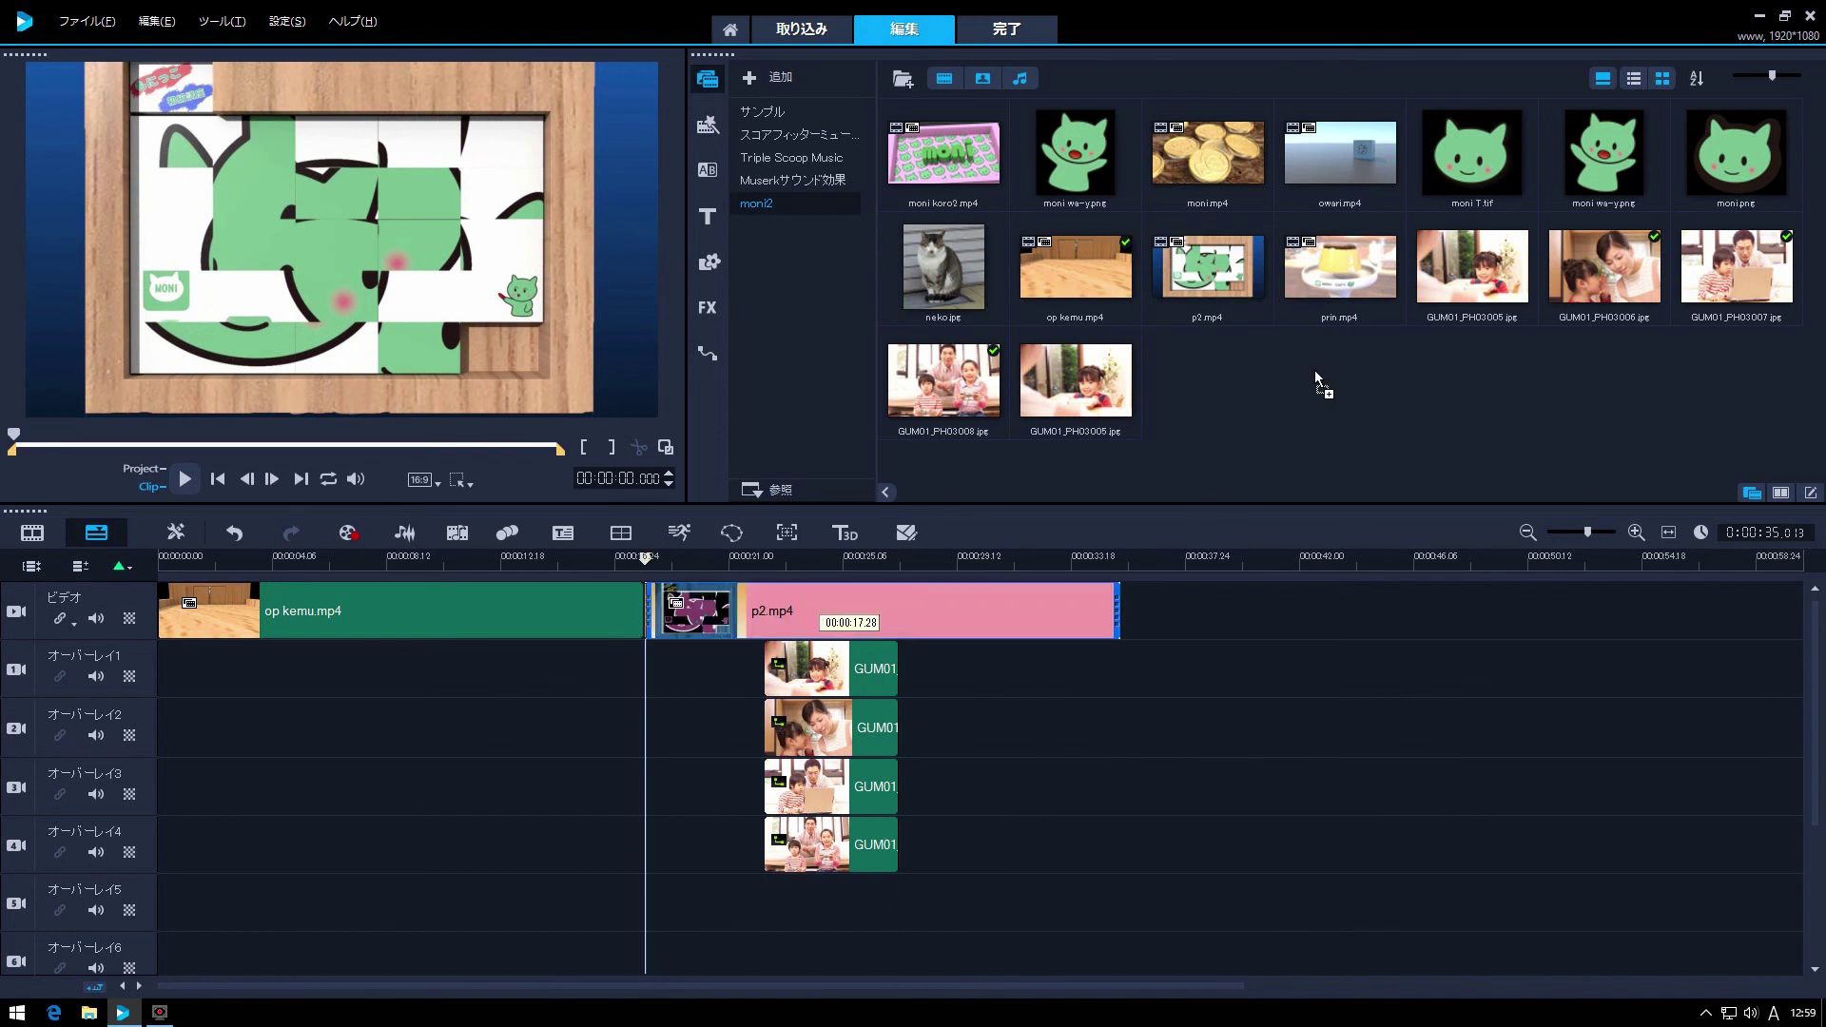
{"action": "left_click_drag", "start_coordinate": [1343, 266], "coordinate": [997, 731]}
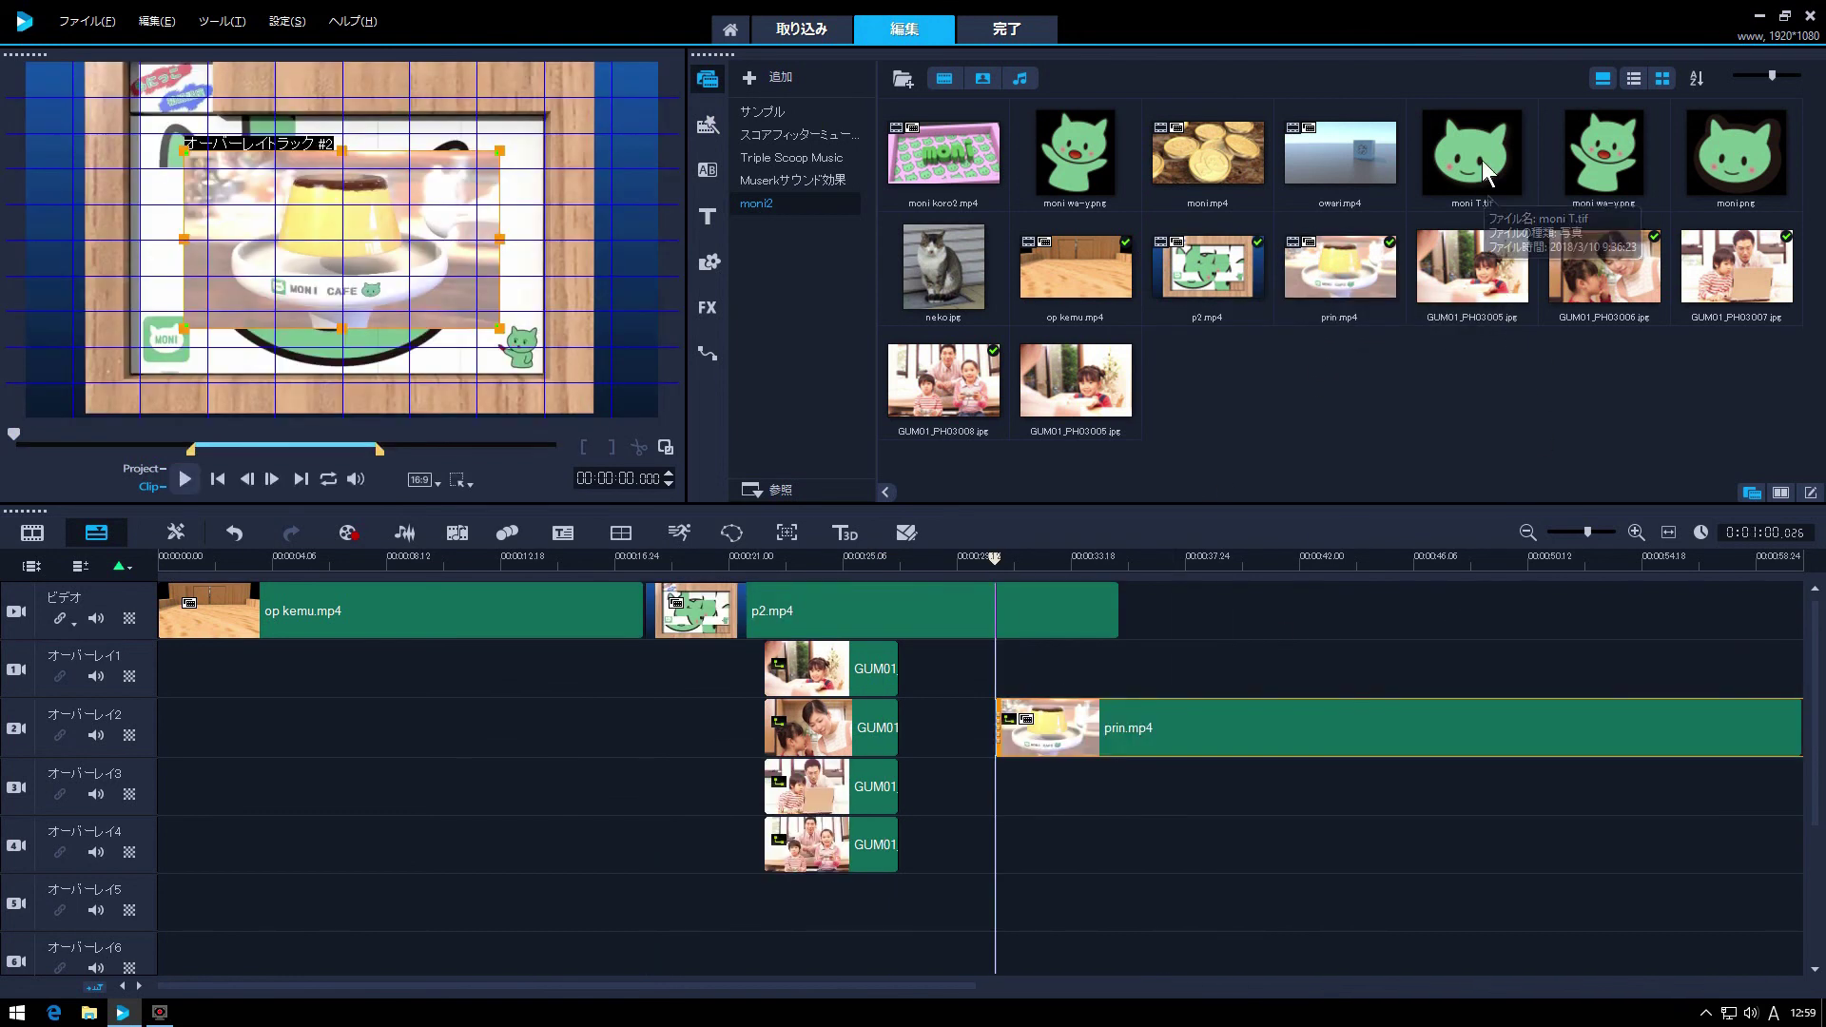
Step: Pack the project with Smart Package into a folder named www with project file name www, replacing the existing folder's files
{"action": "left_click_drag", "start_coordinate": [1588, 533], "coordinate": [1595, 539]}
{"action": "left_click", "coordinate": [1638, 532]}
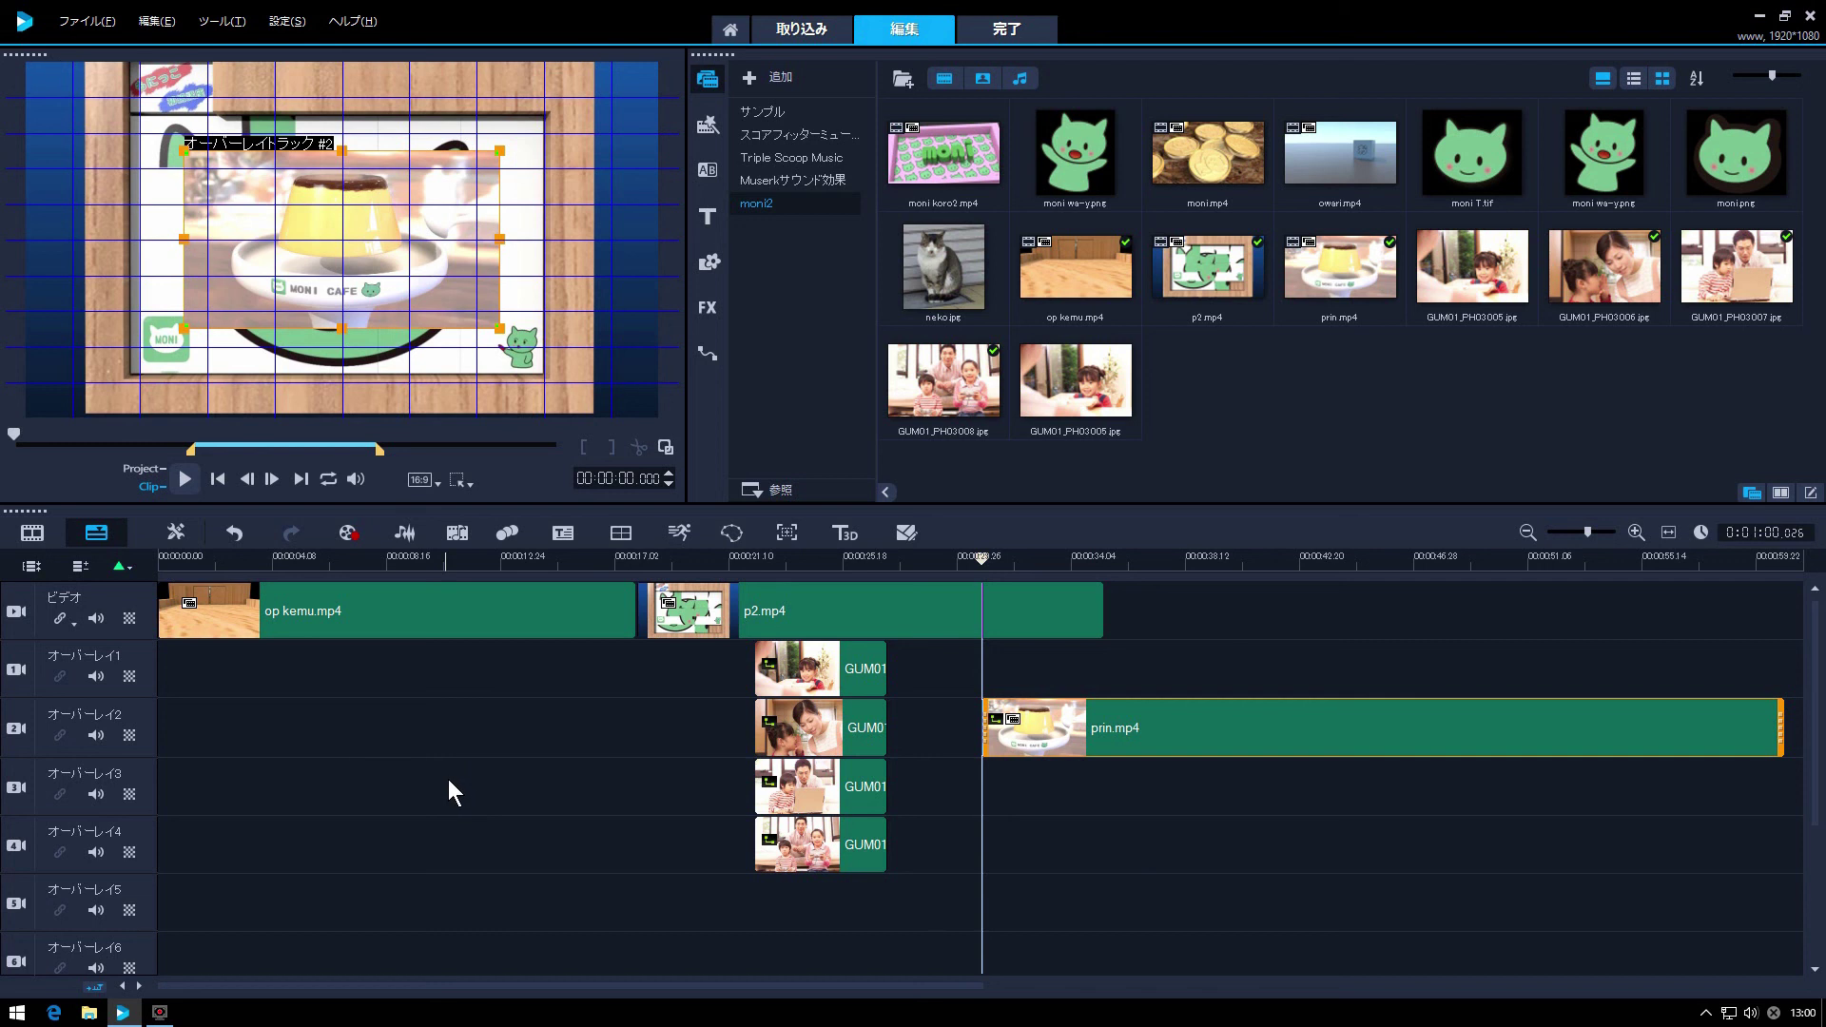
{"action": "left_click", "coordinate": [84, 17]}
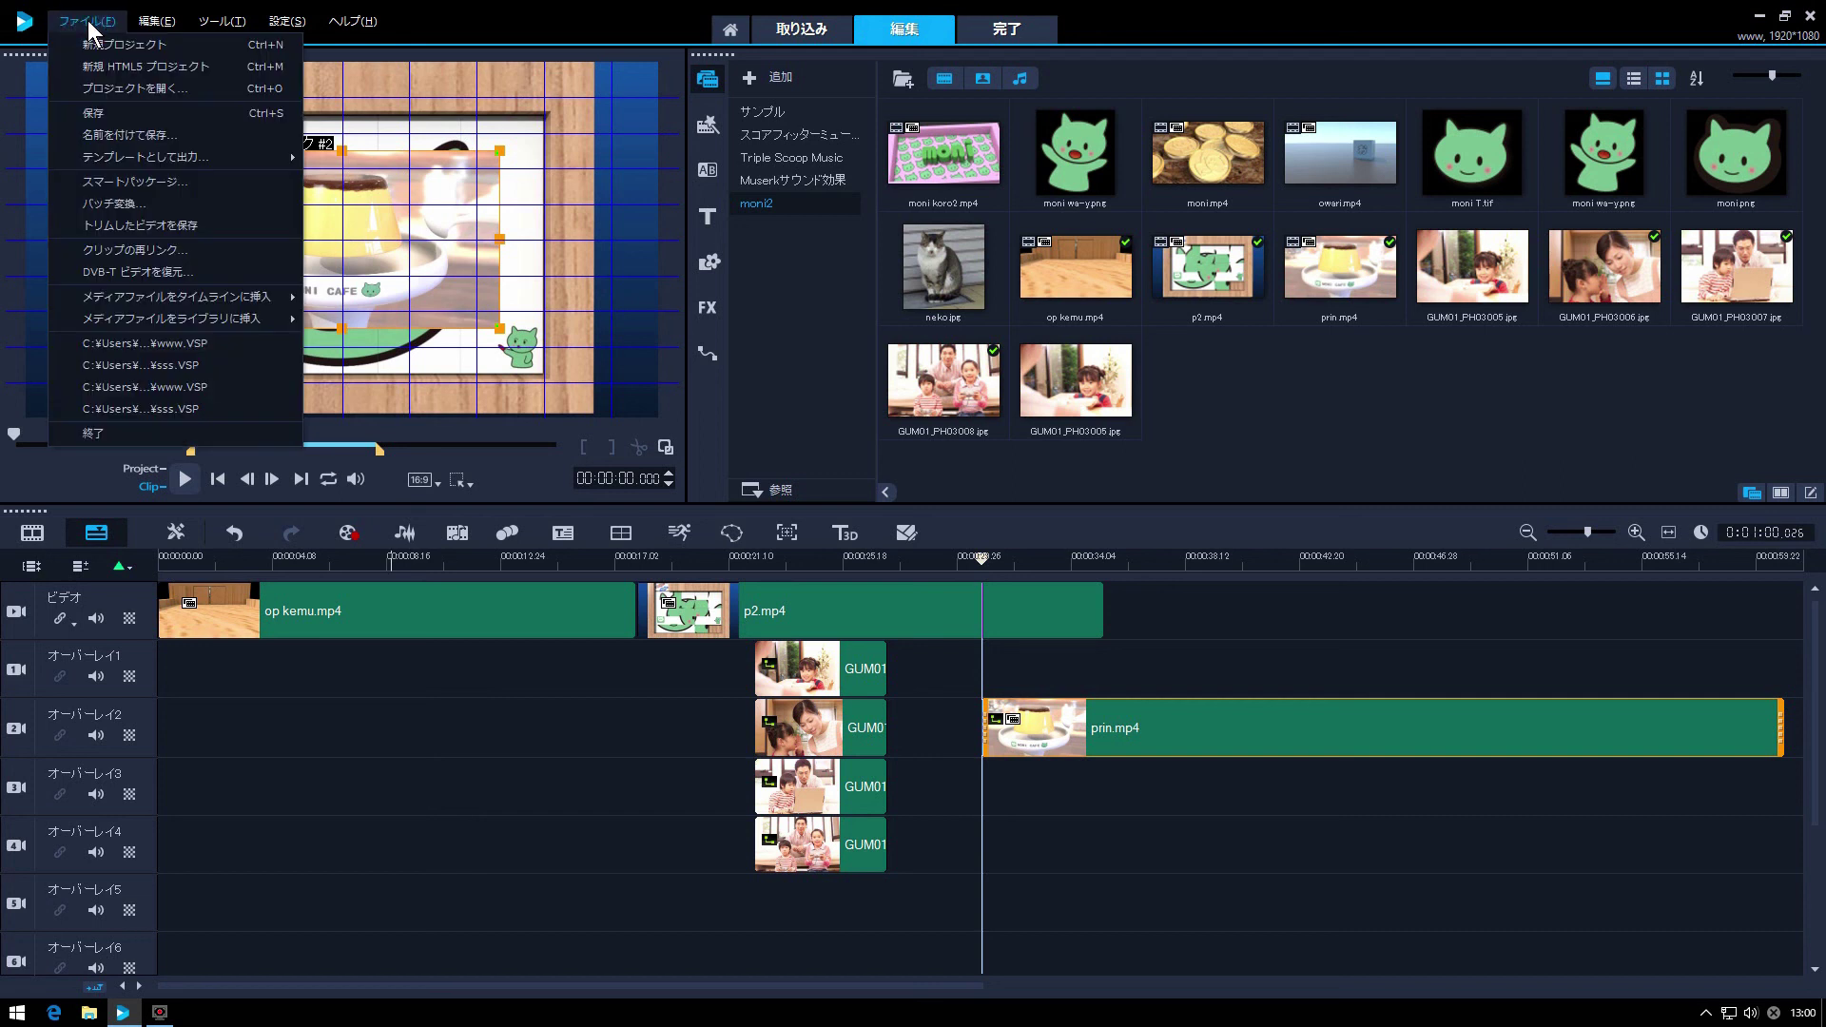
{"action": "left_click", "coordinate": [167, 181]}
{"action": "left_click", "coordinate": [861, 530]}
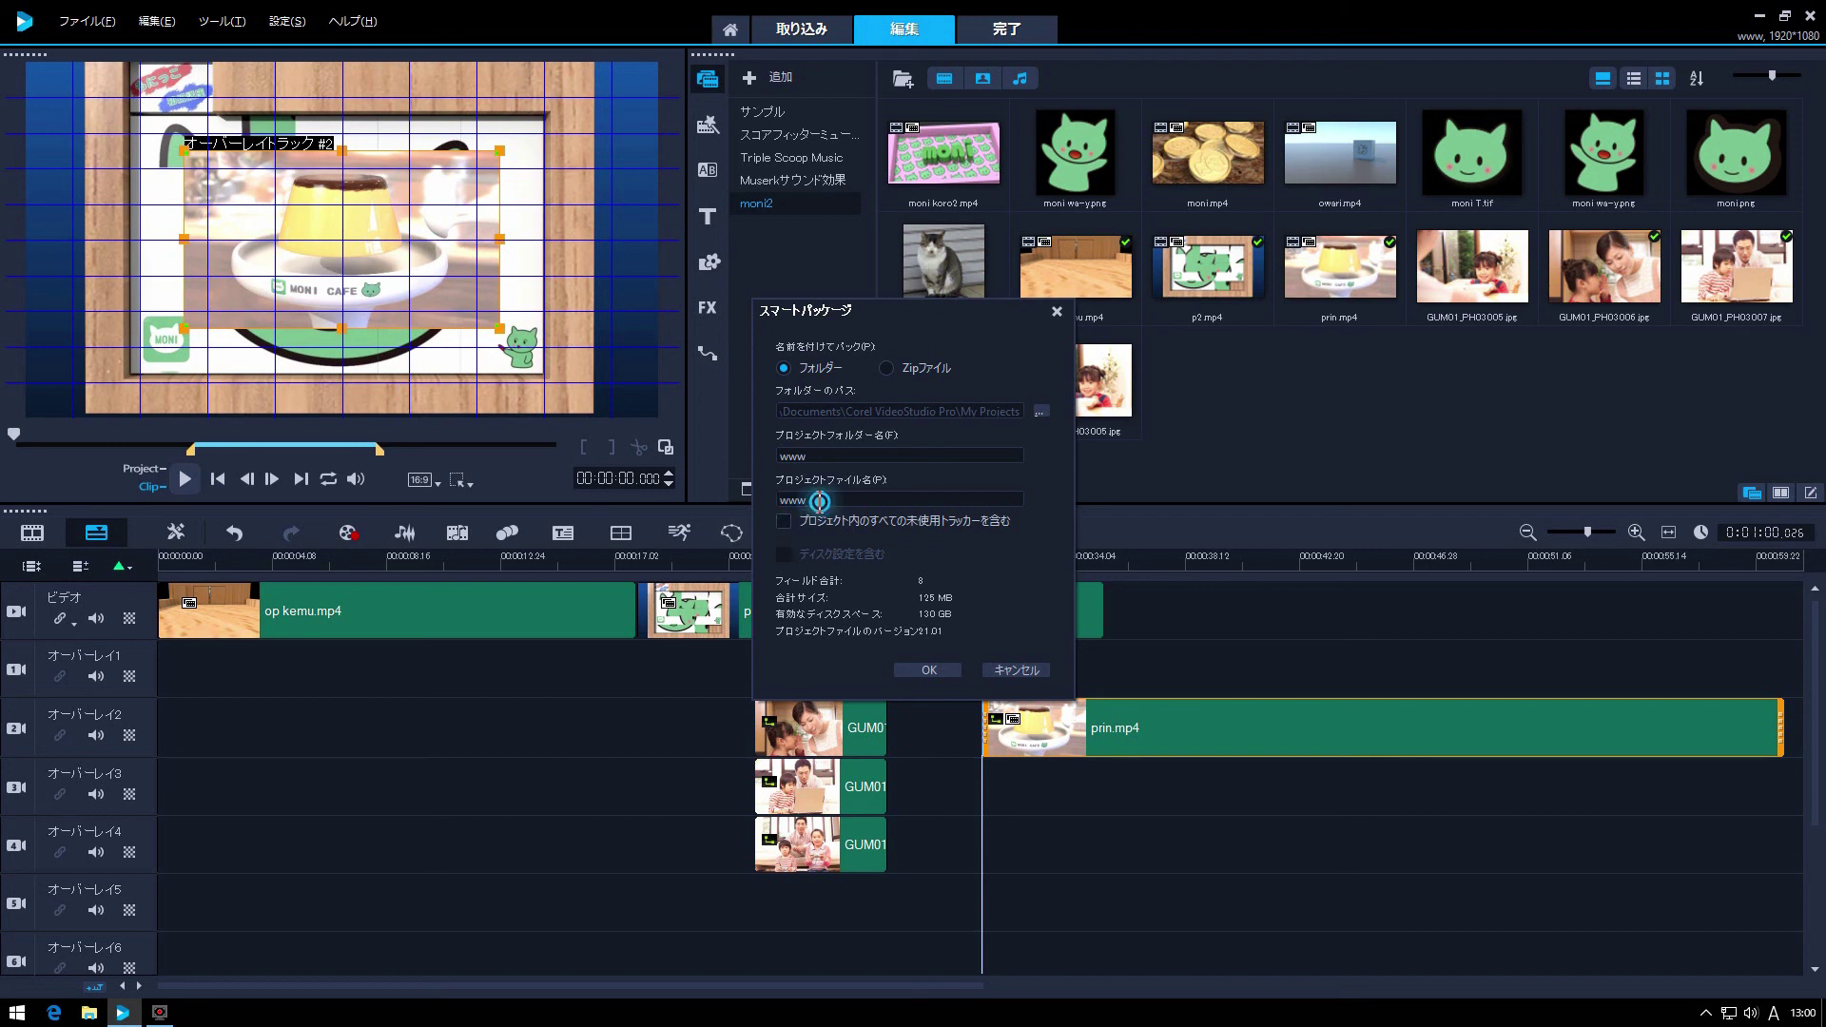
{"action": "type", "text": "1234"}
{"action": "left_click", "coordinate": [922, 671]}
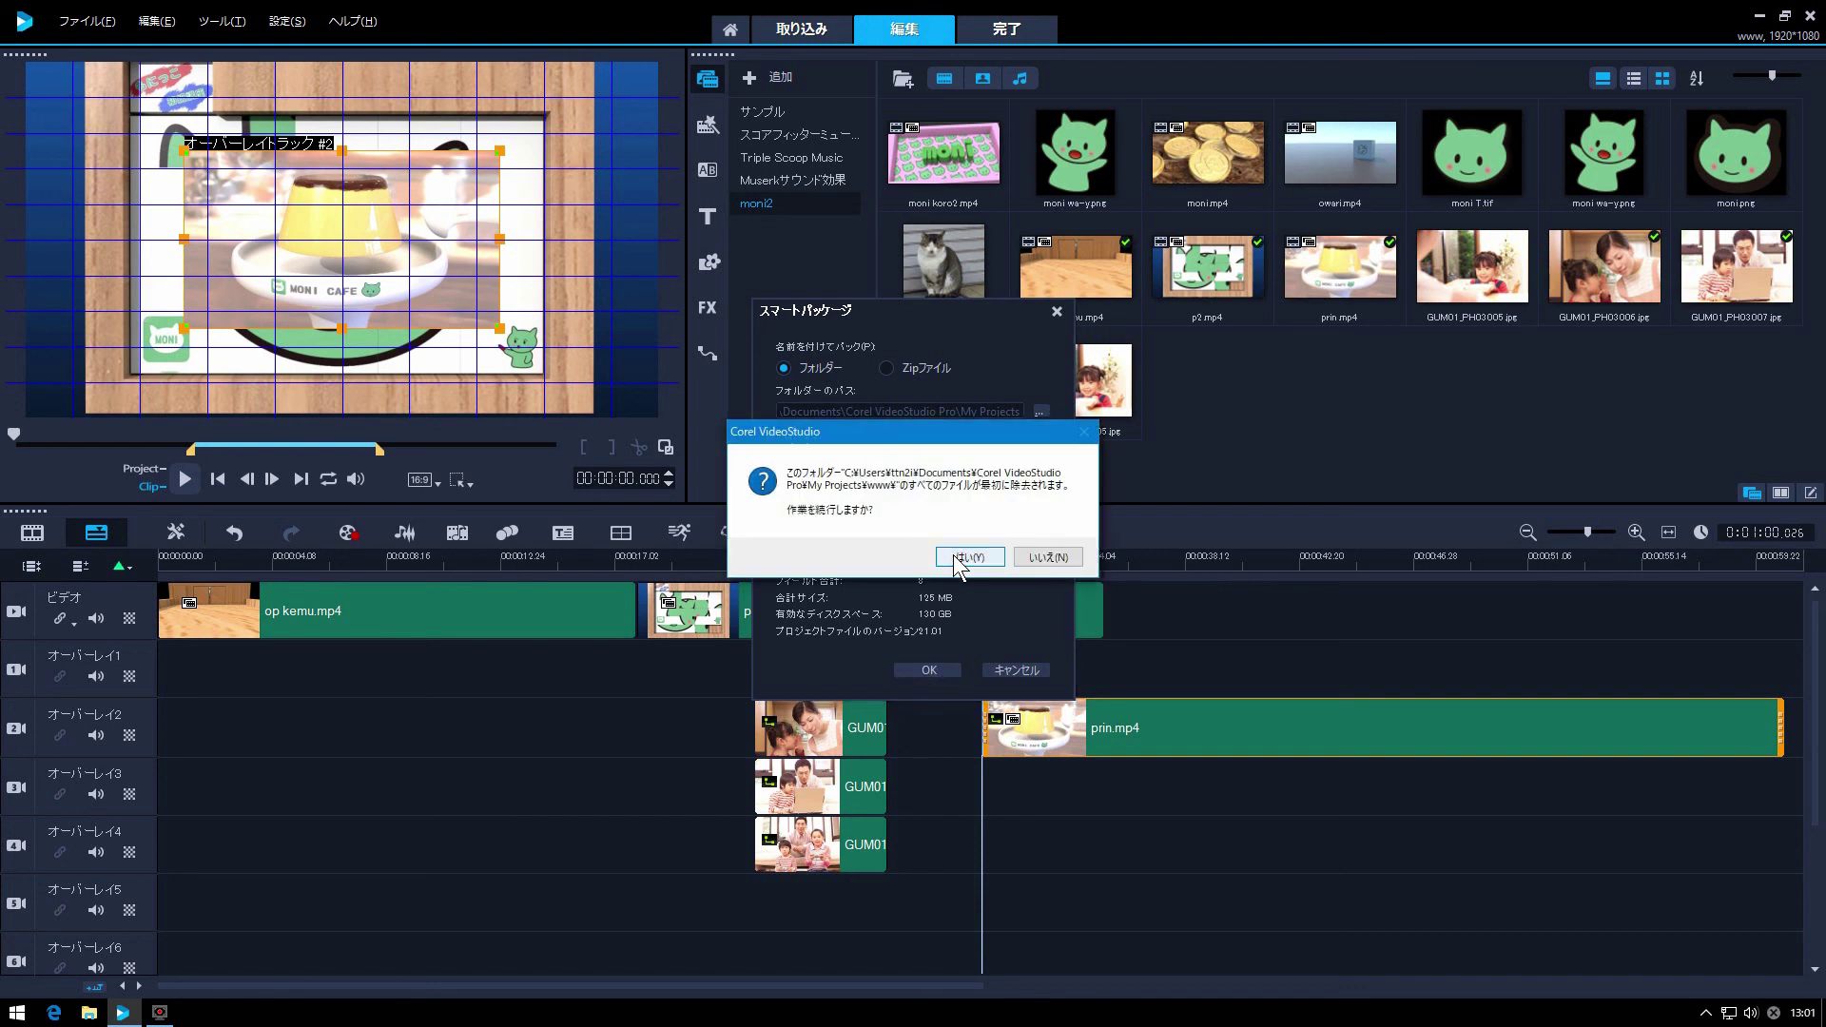
{"action": "left_click", "coordinate": [957, 557]}
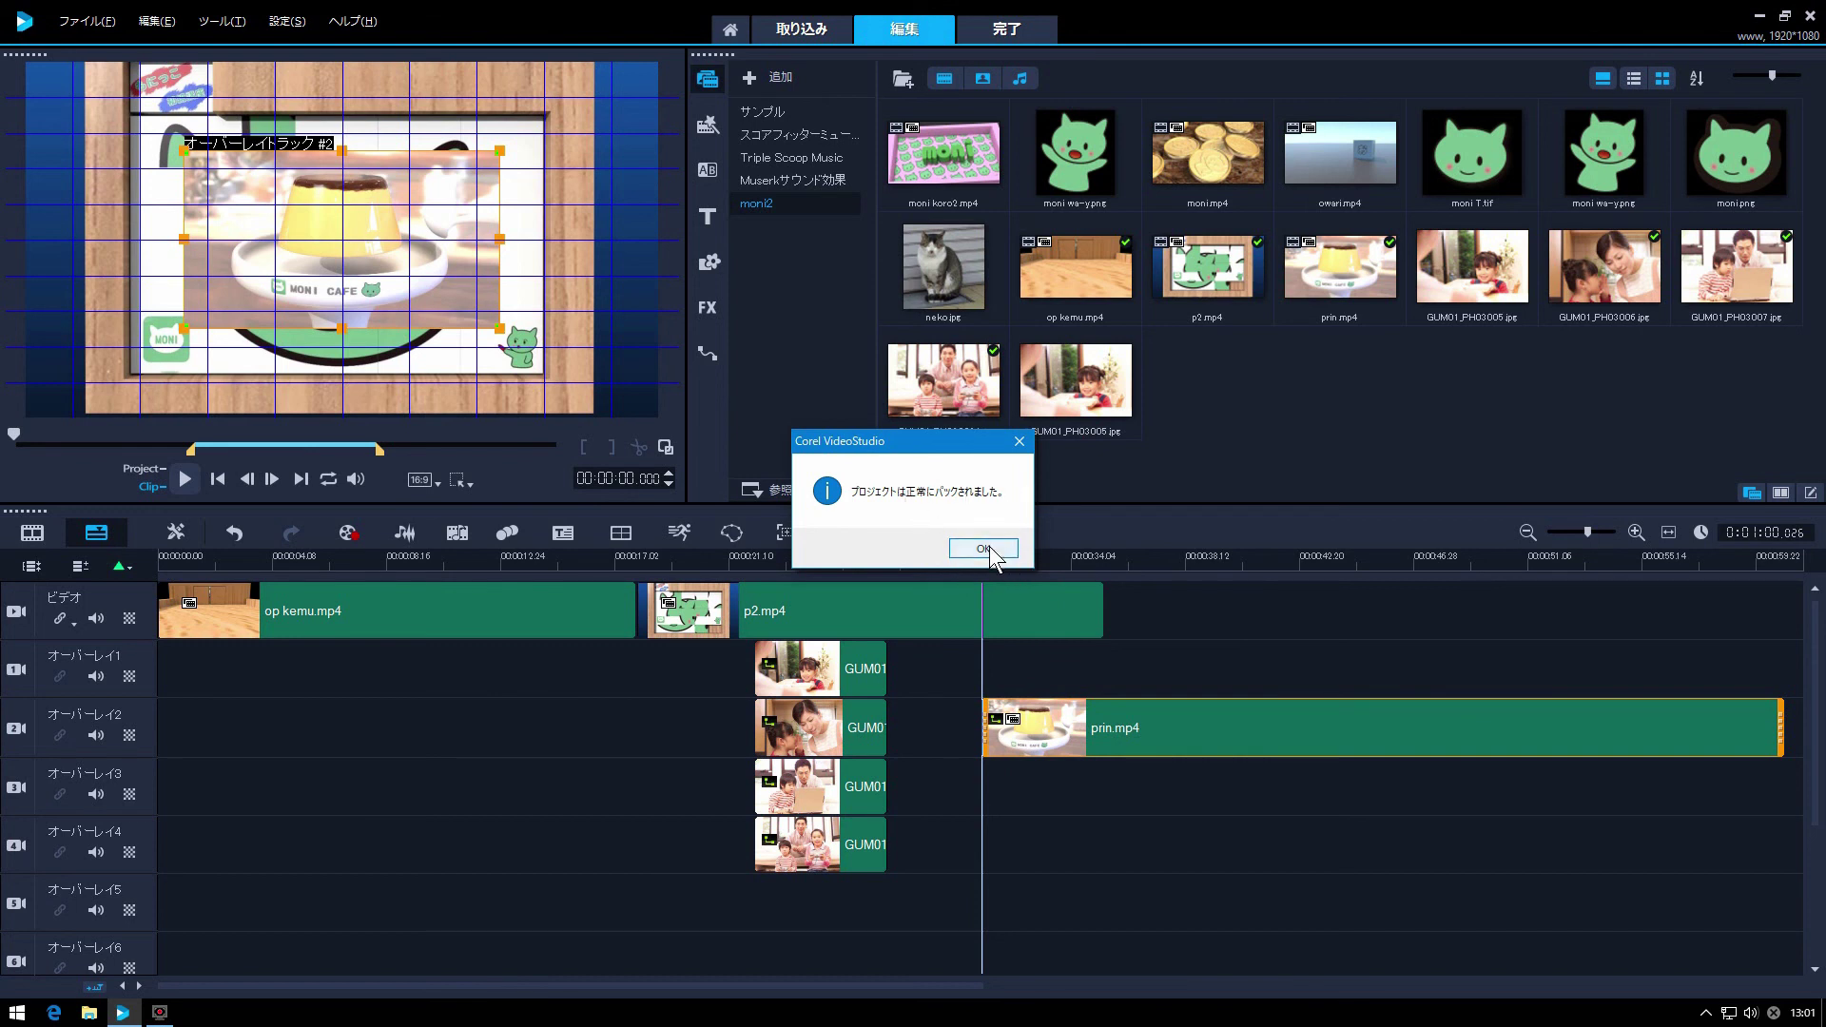
{"action": "left_click", "coordinate": [983, 549]}
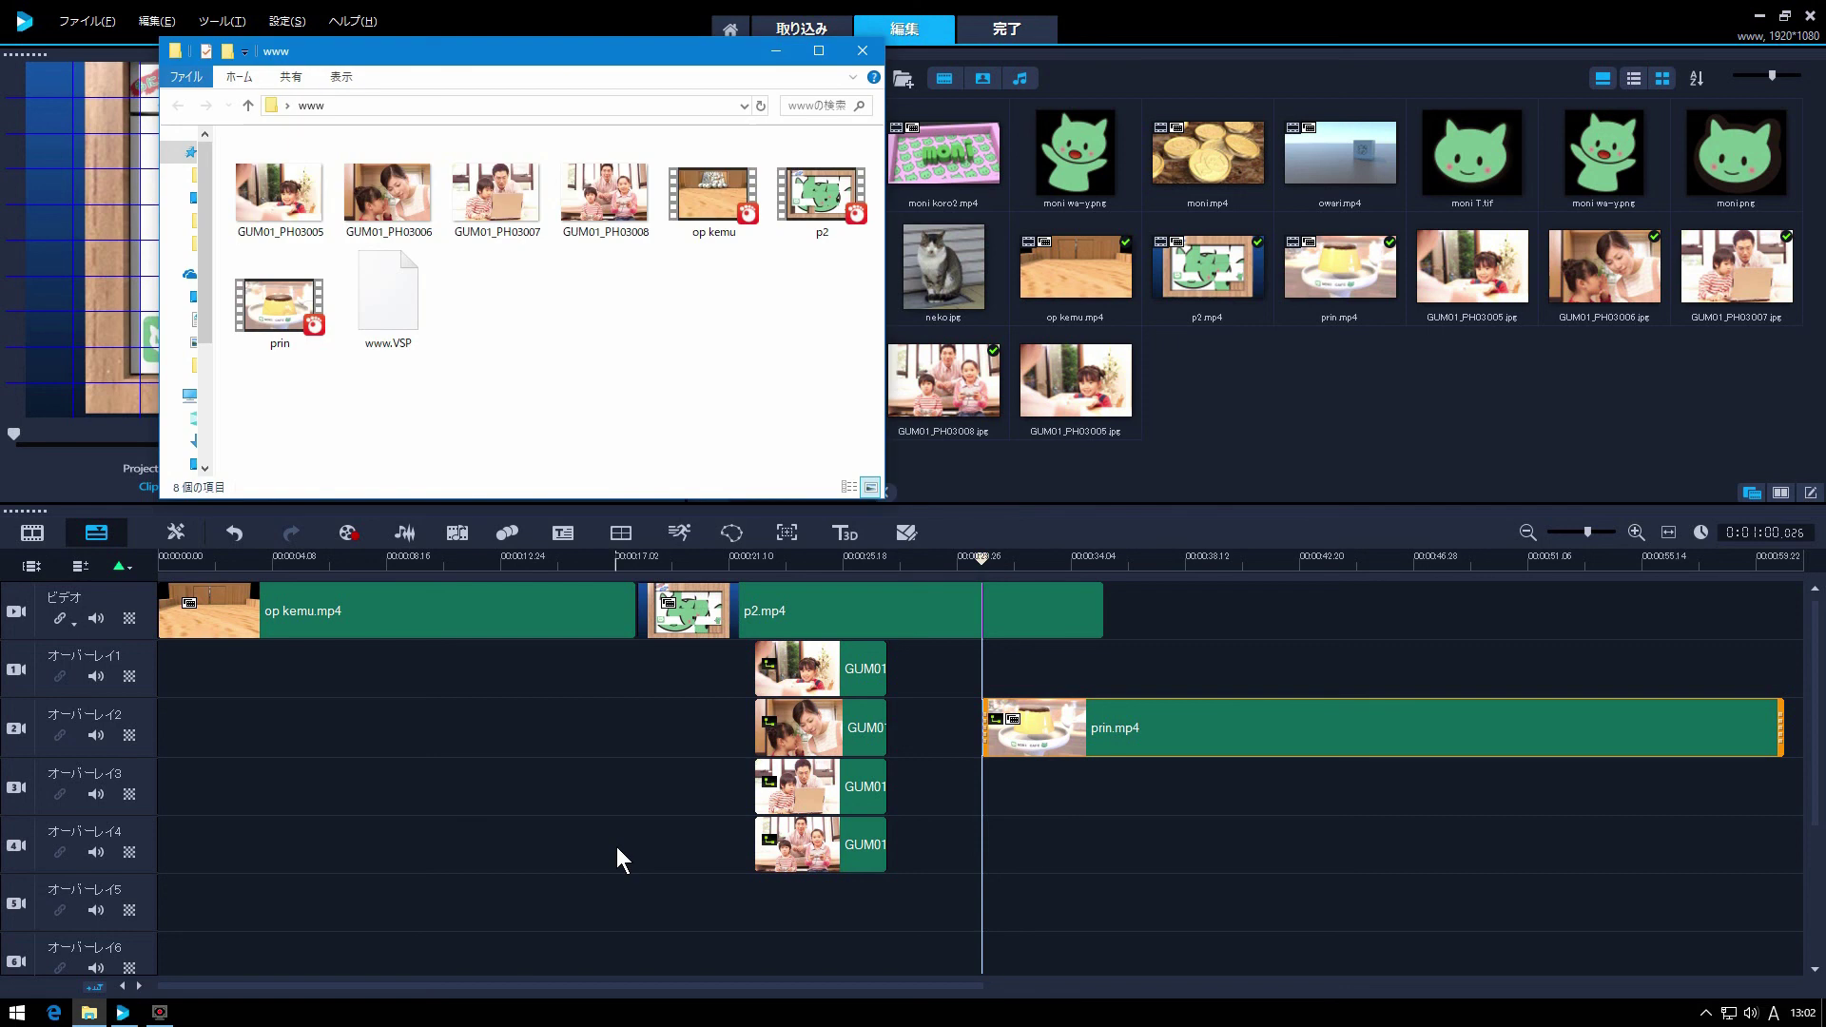